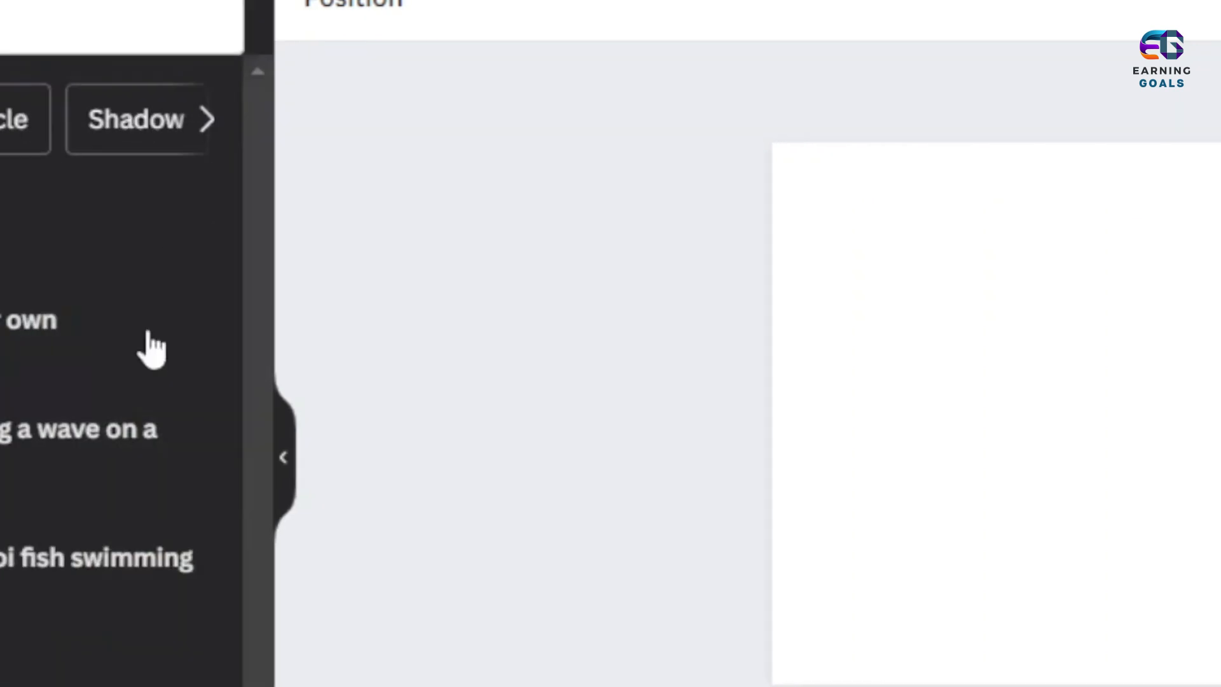
- Search the elements for "chrismas" and narrow the results to photos
left_click(63, 19)
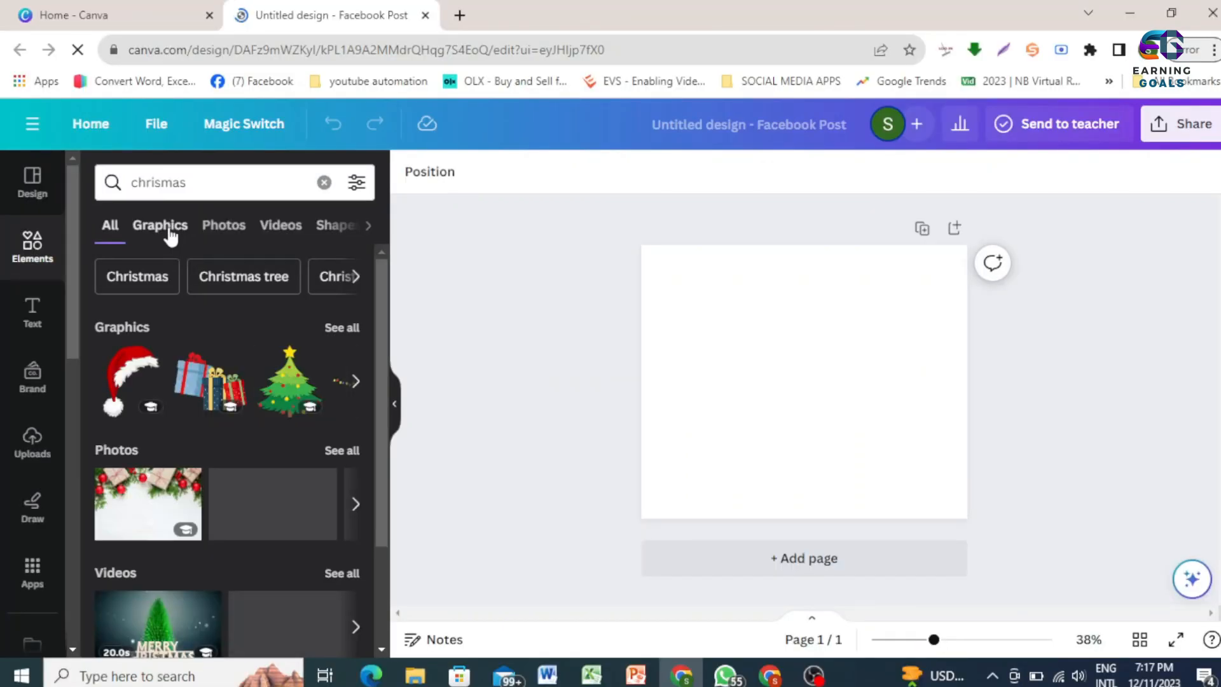
scroll(208, 602, "down", 3)
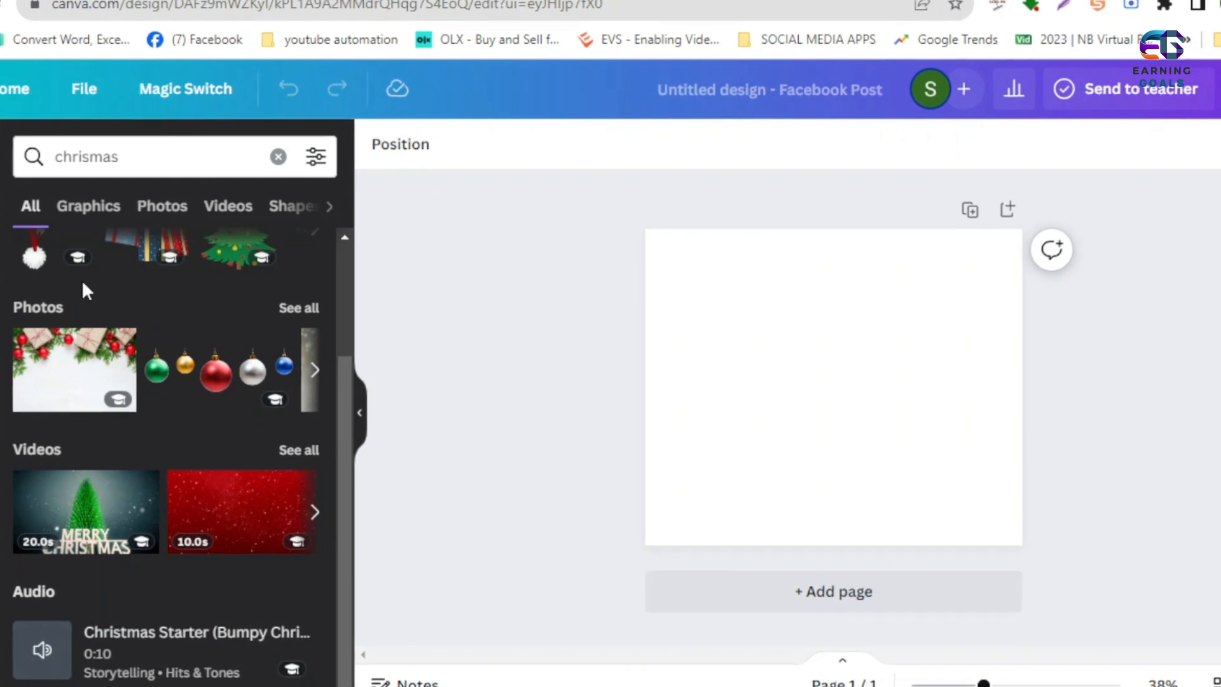
left_click(175, 210)
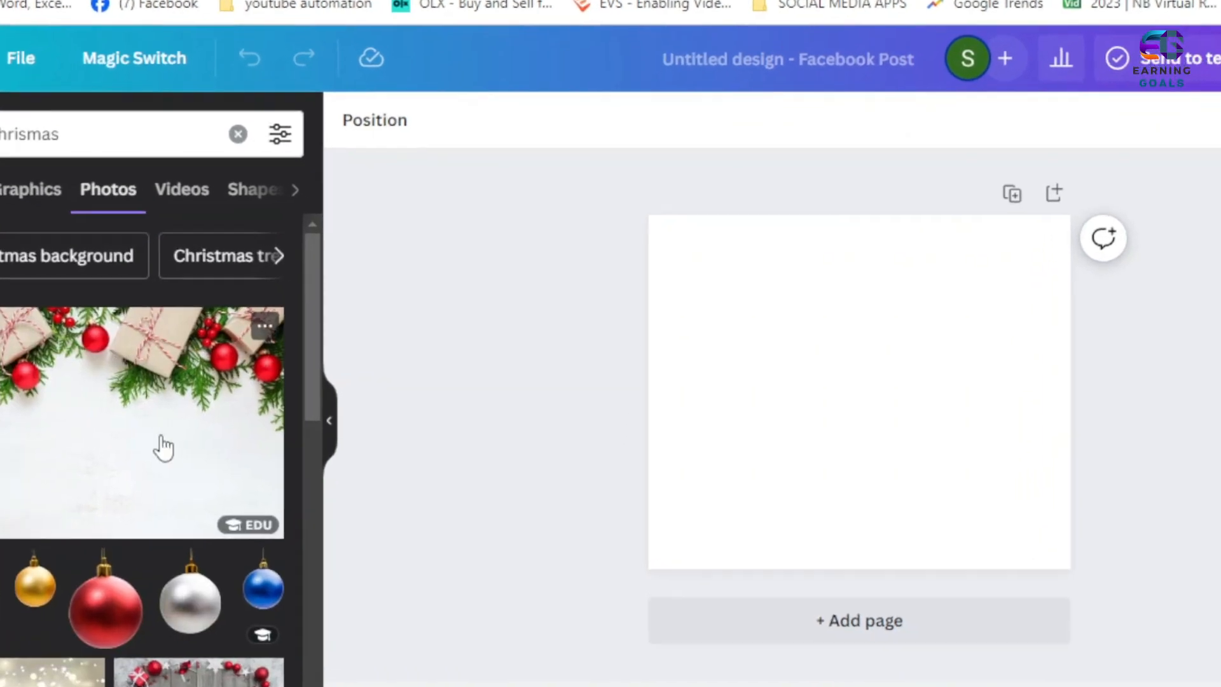
- Add the photo of red and gold wrapped gifts beneath the Christmas tree and set it as the page background
scroll(163, 444, "down", 5)
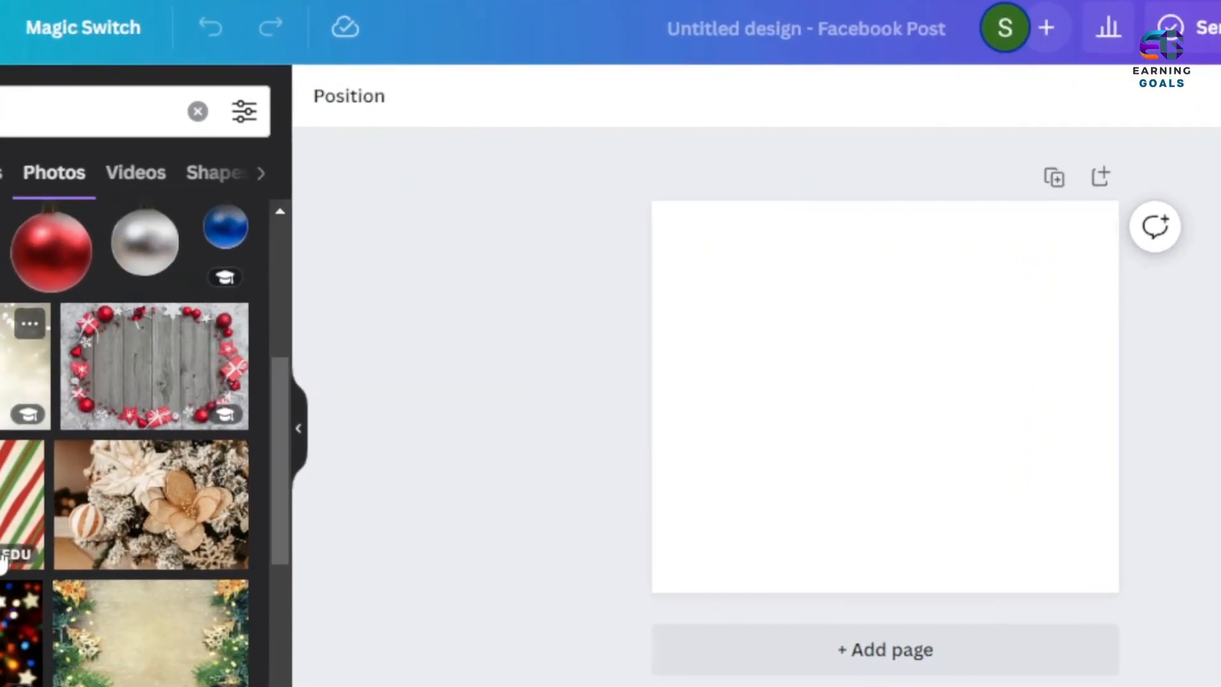
scroll(136, 522, "down", 5)
left_click(141, 525)
right_click(856, 442)
left_click(909, 684)
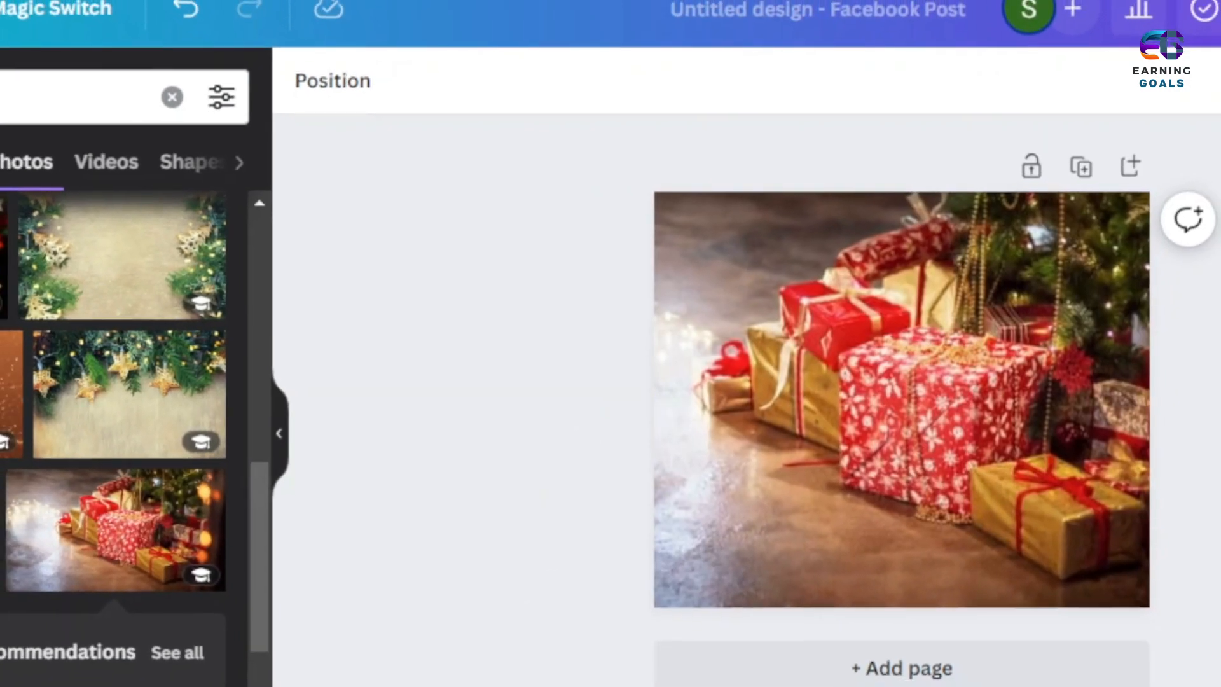
- Add the "School Rules!" text combination to the page
left_click(1, 294)
scroll(106, 585, "down", 3)
scroll(151, 565, "down", 10)
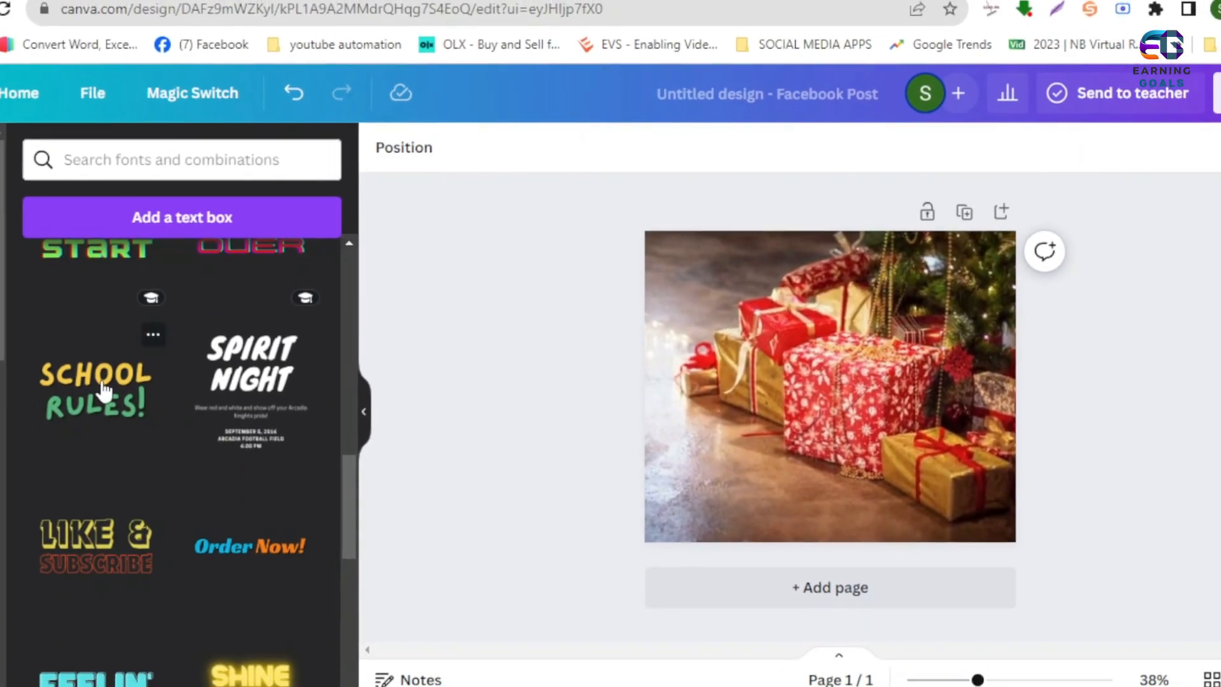
left_click(103, 391)
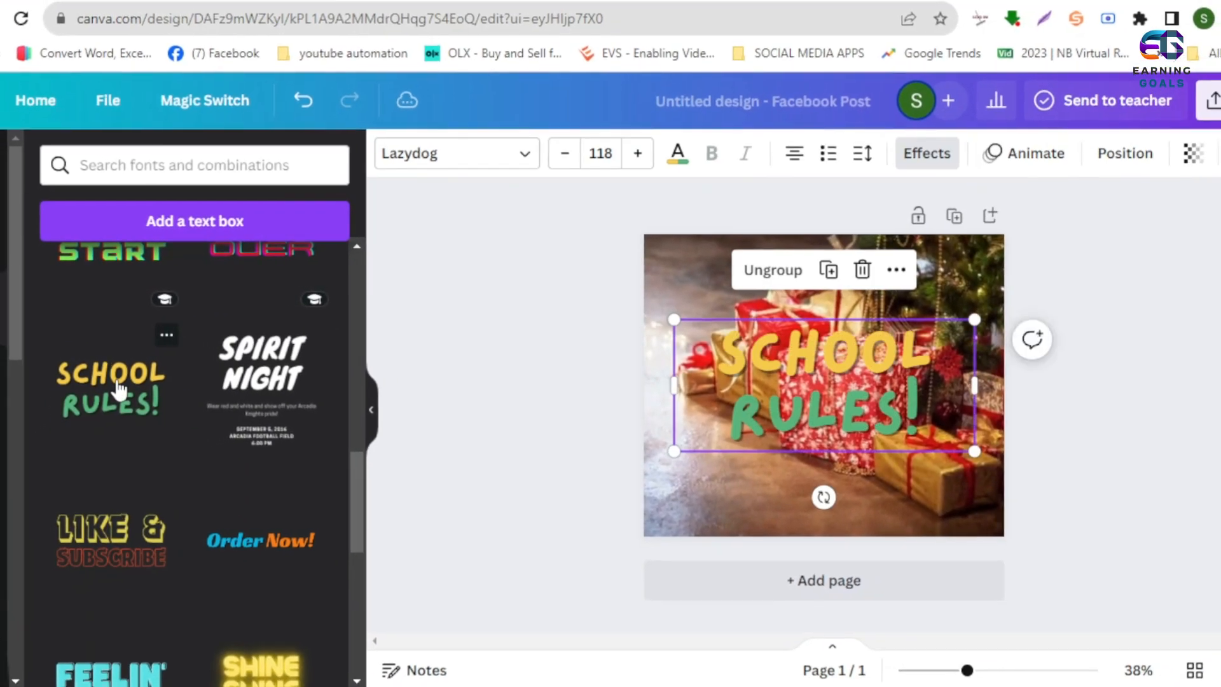
- Replace the two text lines with "MARRY" and "CHRISMAS", and enlarge the group to the full page width, about 940 by 412
double_click(819, 365)
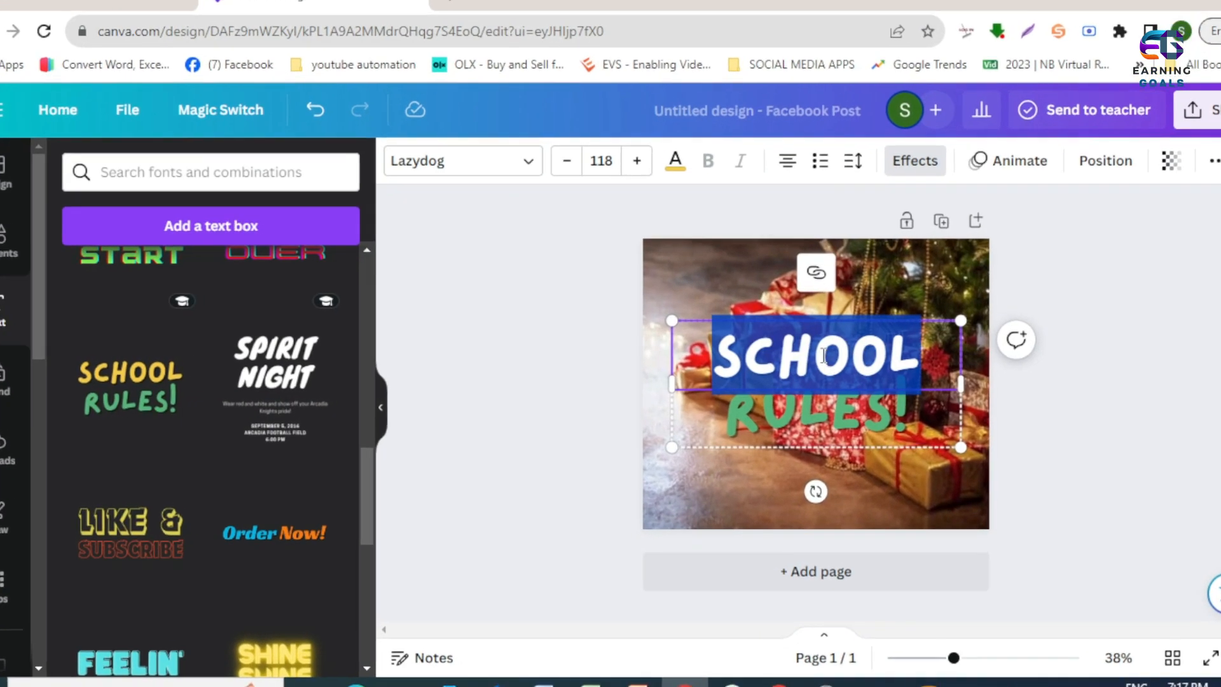
type("MARRY")
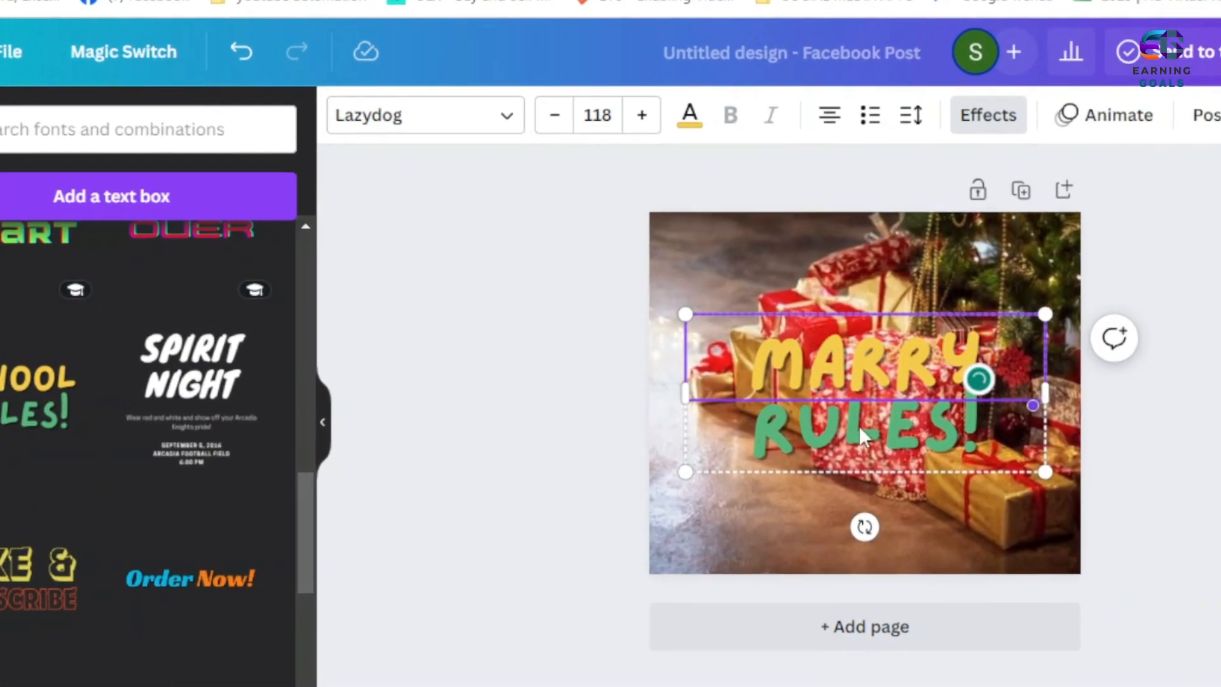
double_click(851, 424)
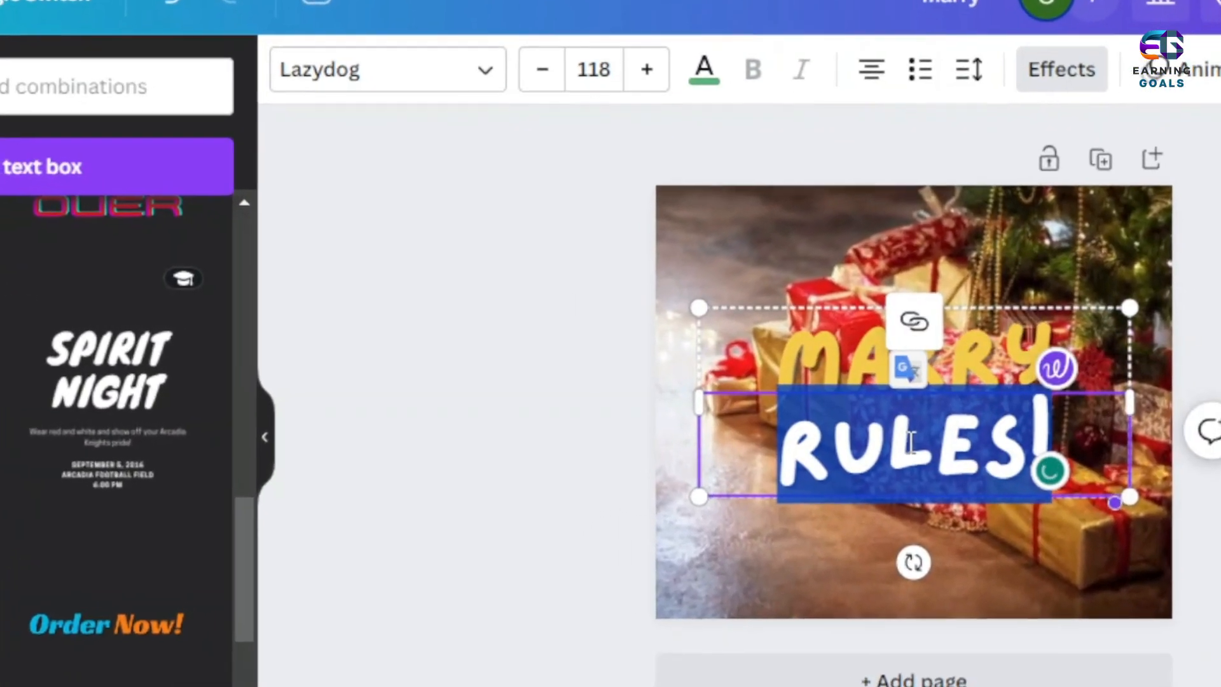
type("CHRISMAS")
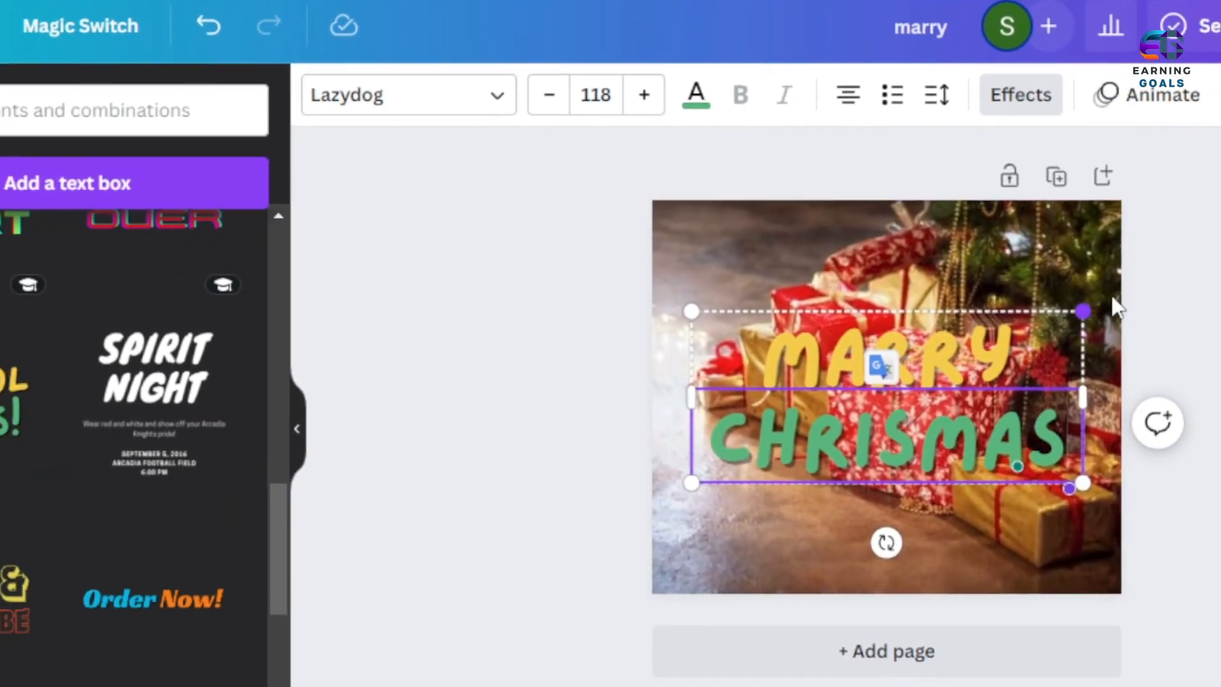
left_click_drag(1082, 311, 1119, 294)
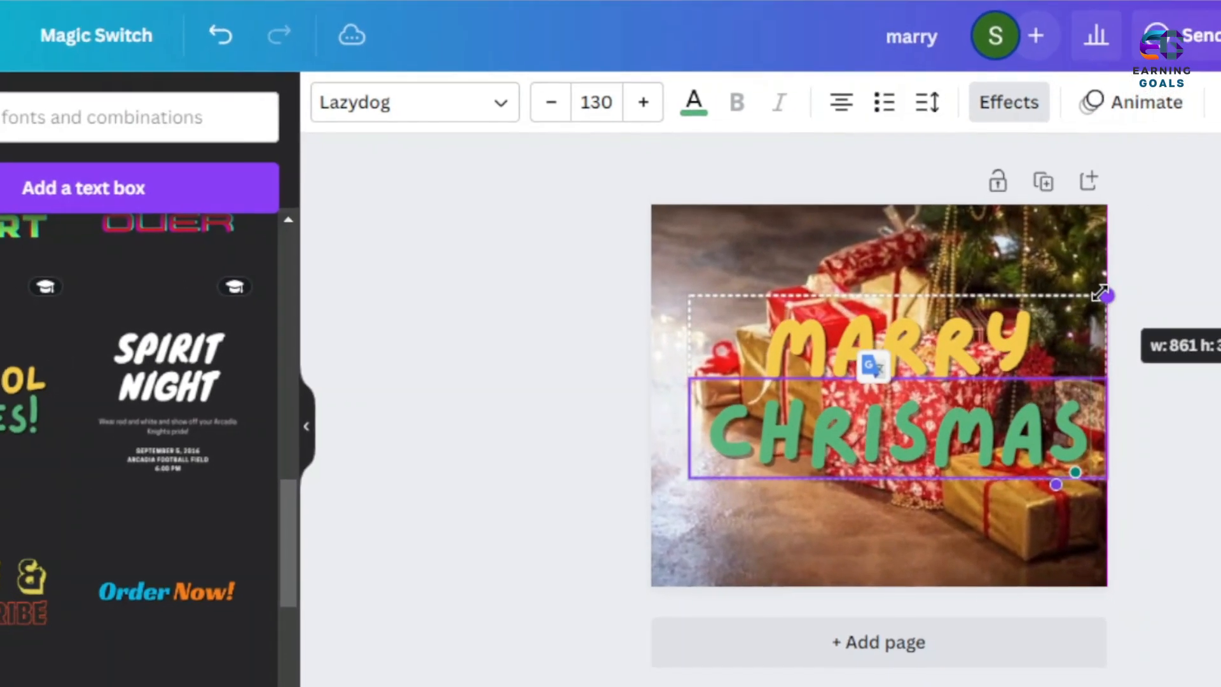
left_click_drag(692, 478, 652, 500)
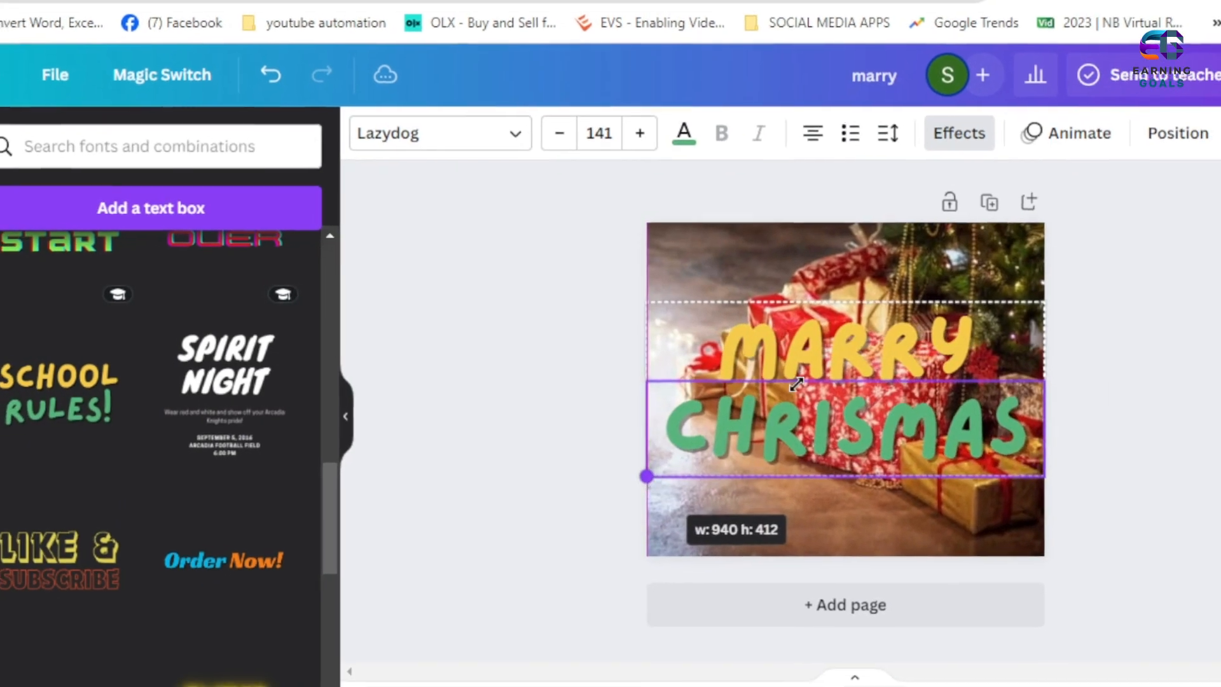
- Recolour the MARRY line with the bright red from the default solid colours
left_click(852, 346)
left_click(686, 125)
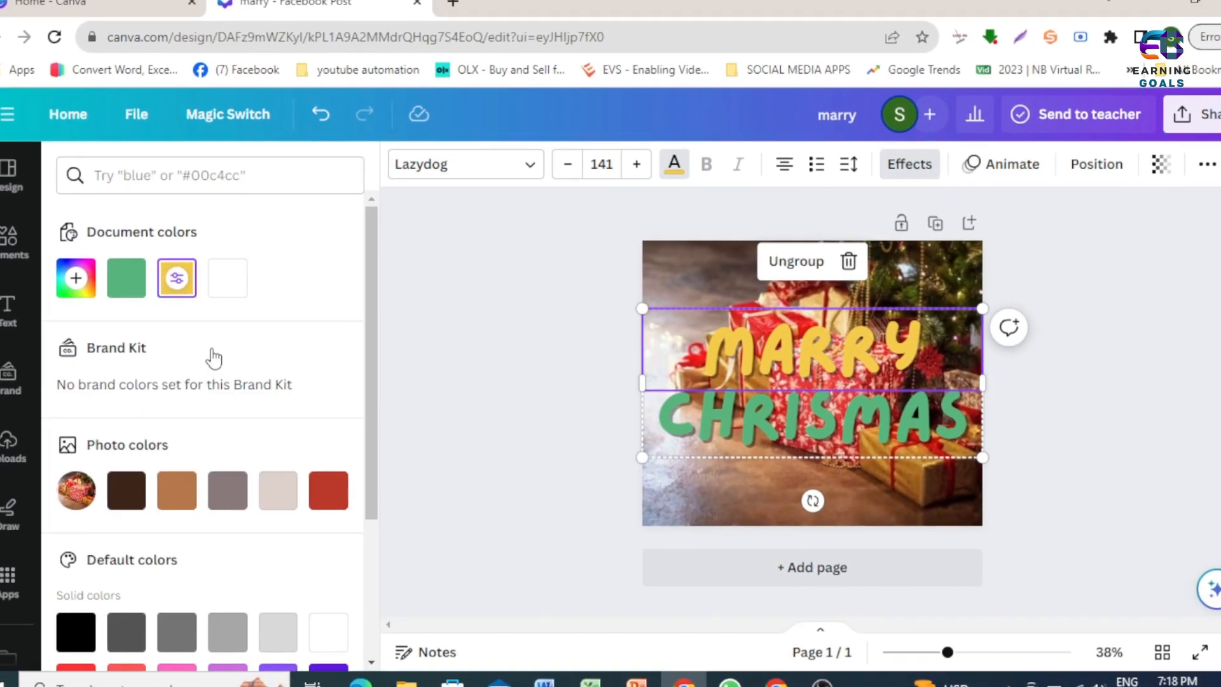
scroll(149, 556, "down", 3)
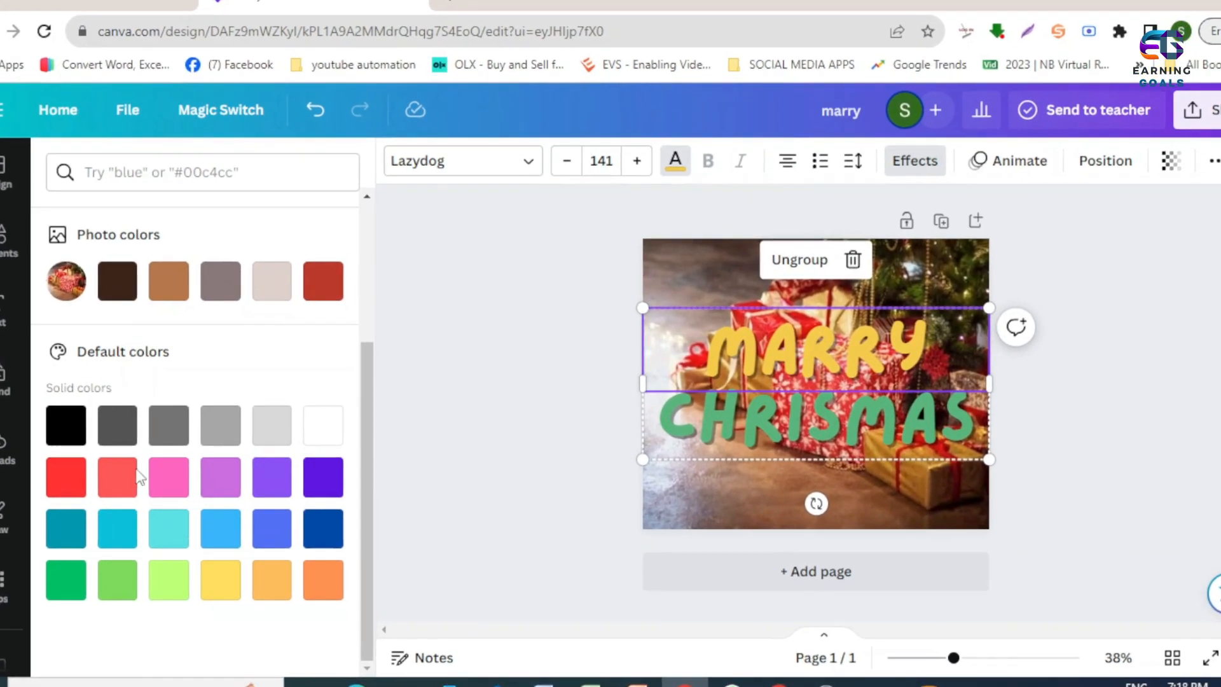
left_click(79, 474)
- Recolour the CHRISMAS line with the dark red from the photo colours
left_click(782, 428)
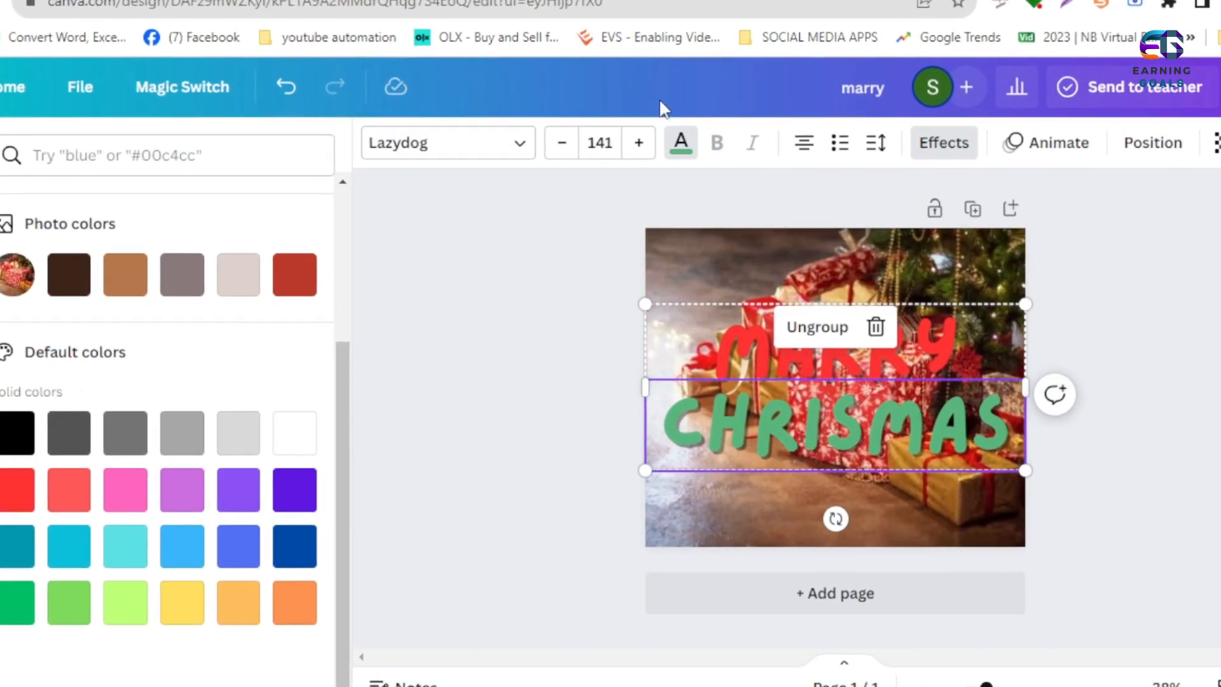
left_click(679, 145)
left_click(680, 145)
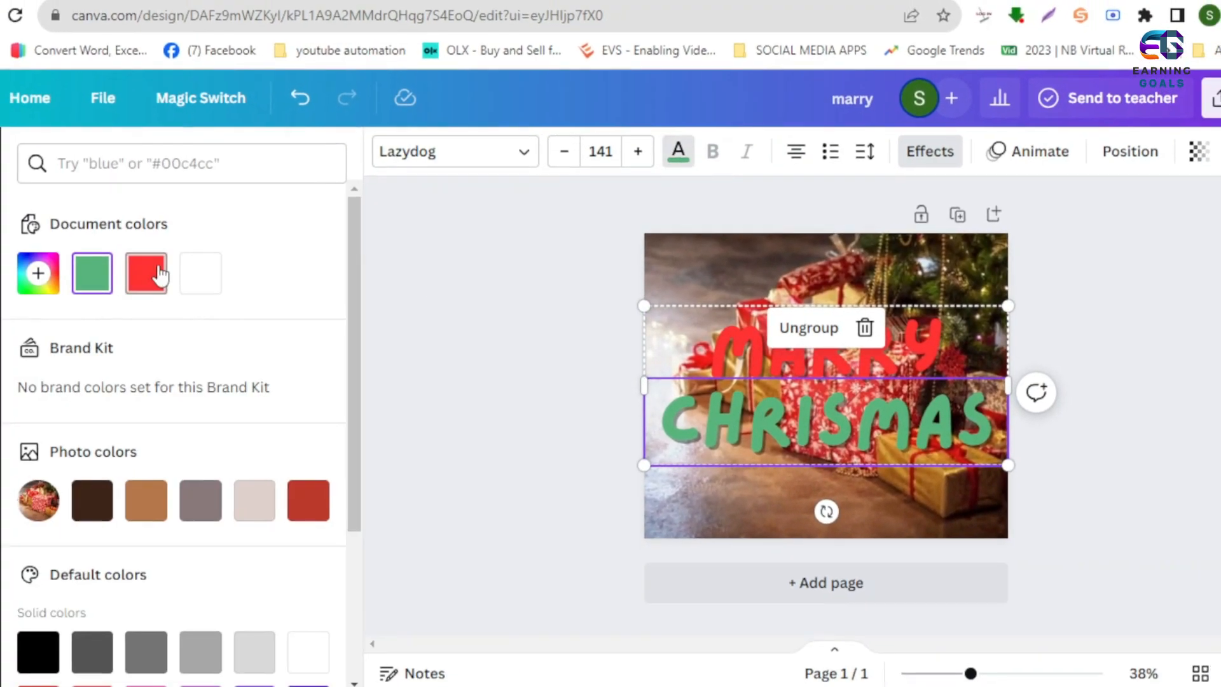
left_click(303, 503)
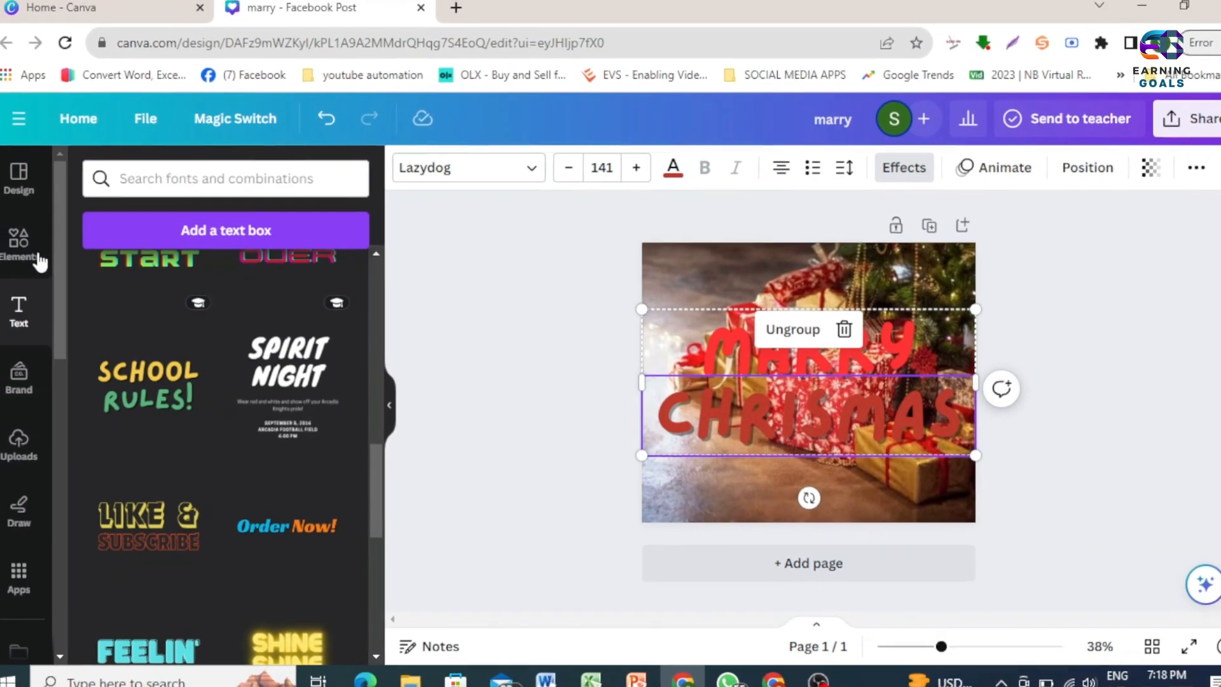
- Clear the elements search and add a rounded square shape to the page
left_click(13, 246)
scroll(198, 354, "up", 5)
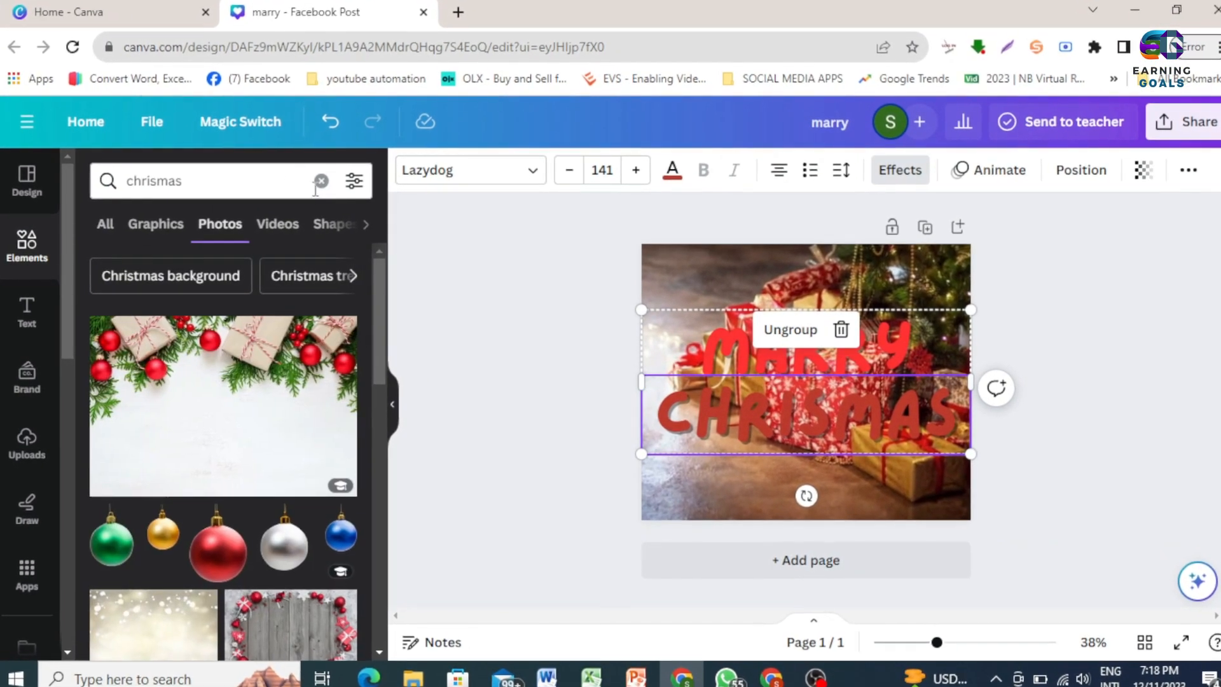
left_click(323, 182)
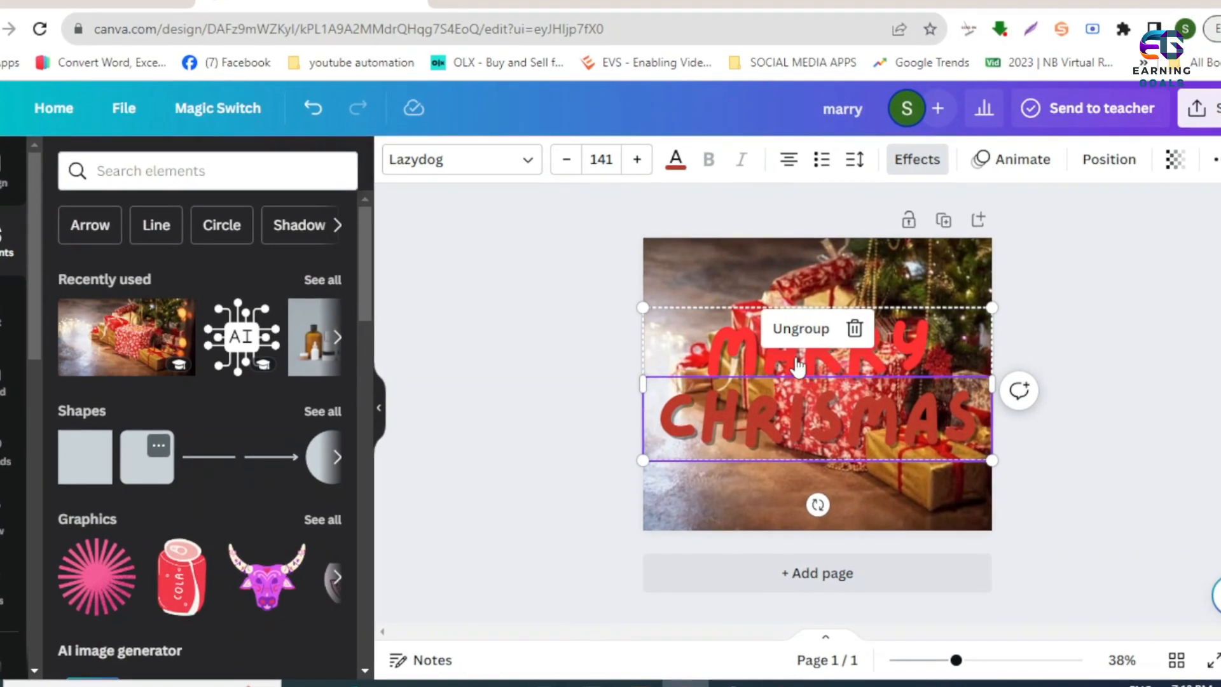
left_click(150, 456)
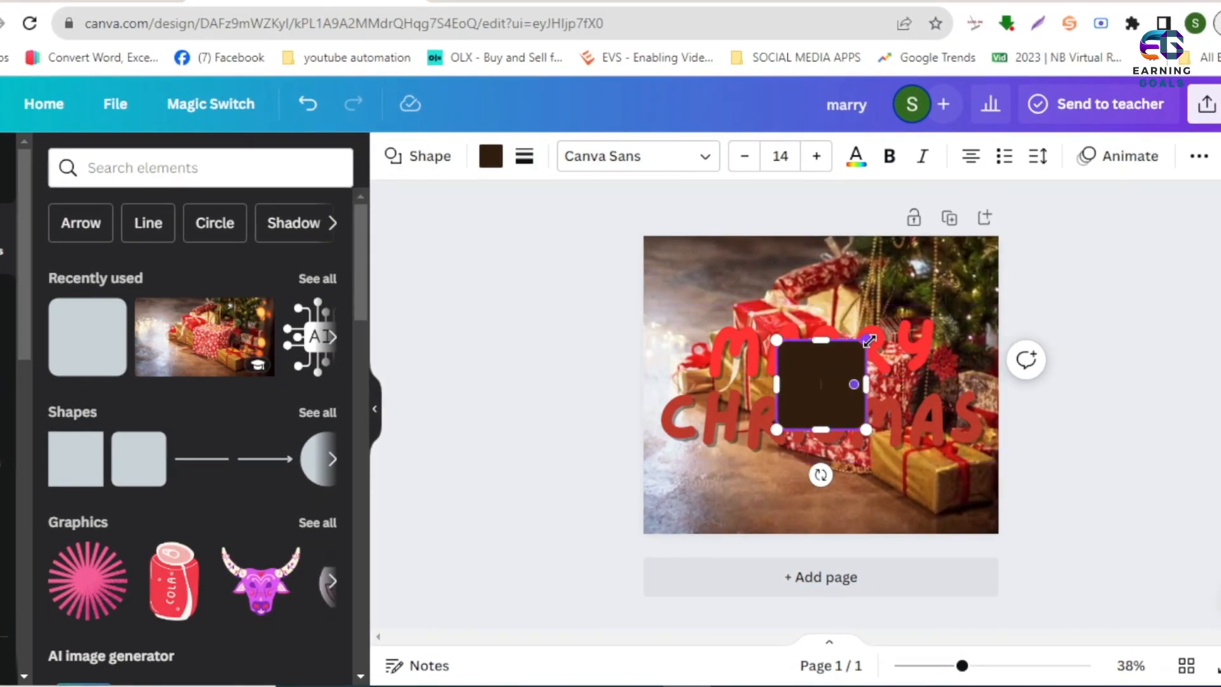
- Stretch the rounded shape into a wide rectangle that covers both text lines and nearly spans the page width
left_click_drag(866, 340, 917, 356)
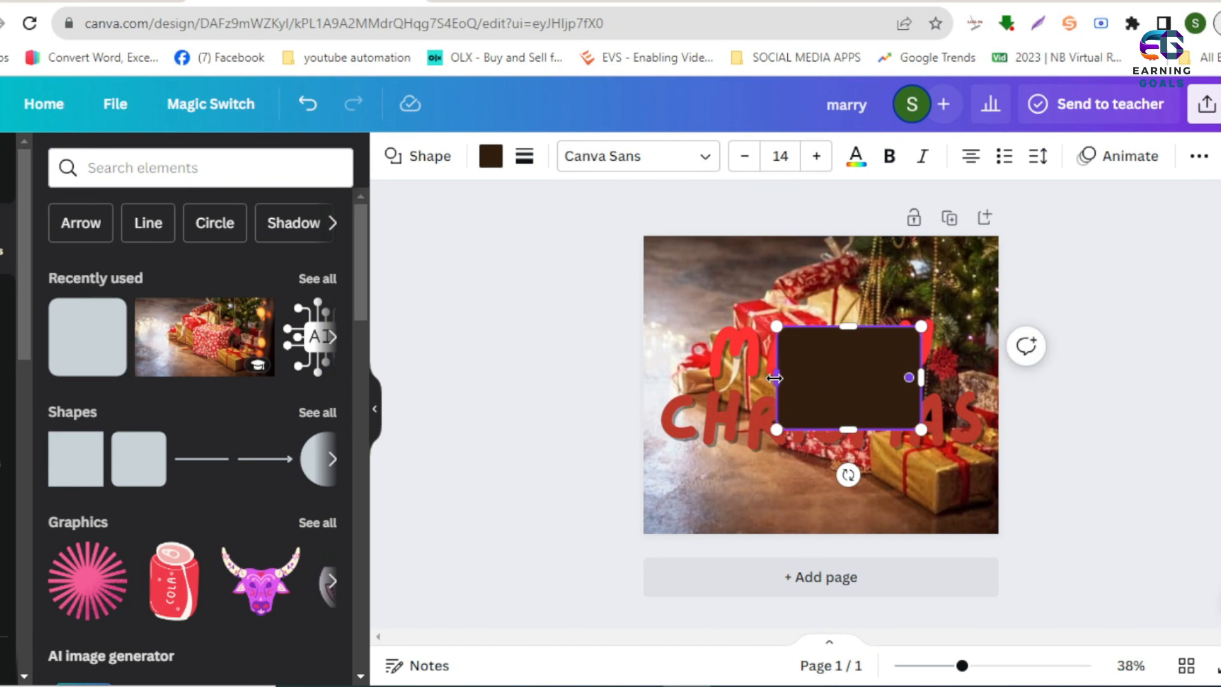
left_click_drag(660, 389, 653, 392)
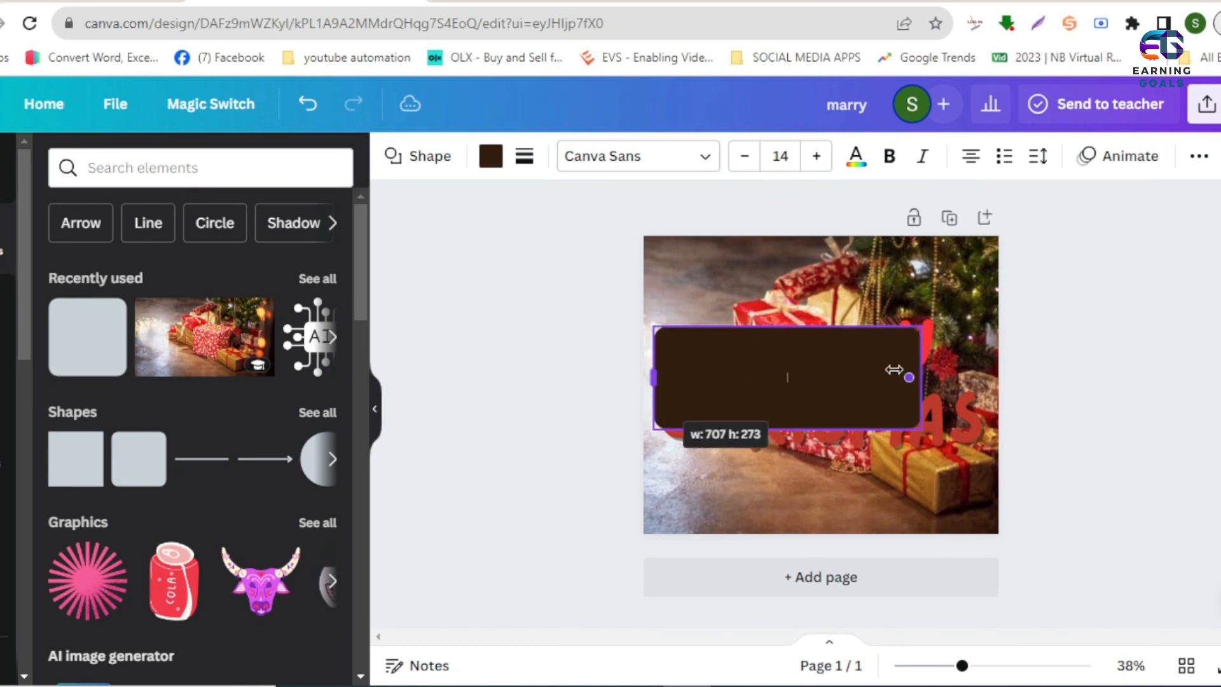
left_click_drag(971, 377, 992, 381)
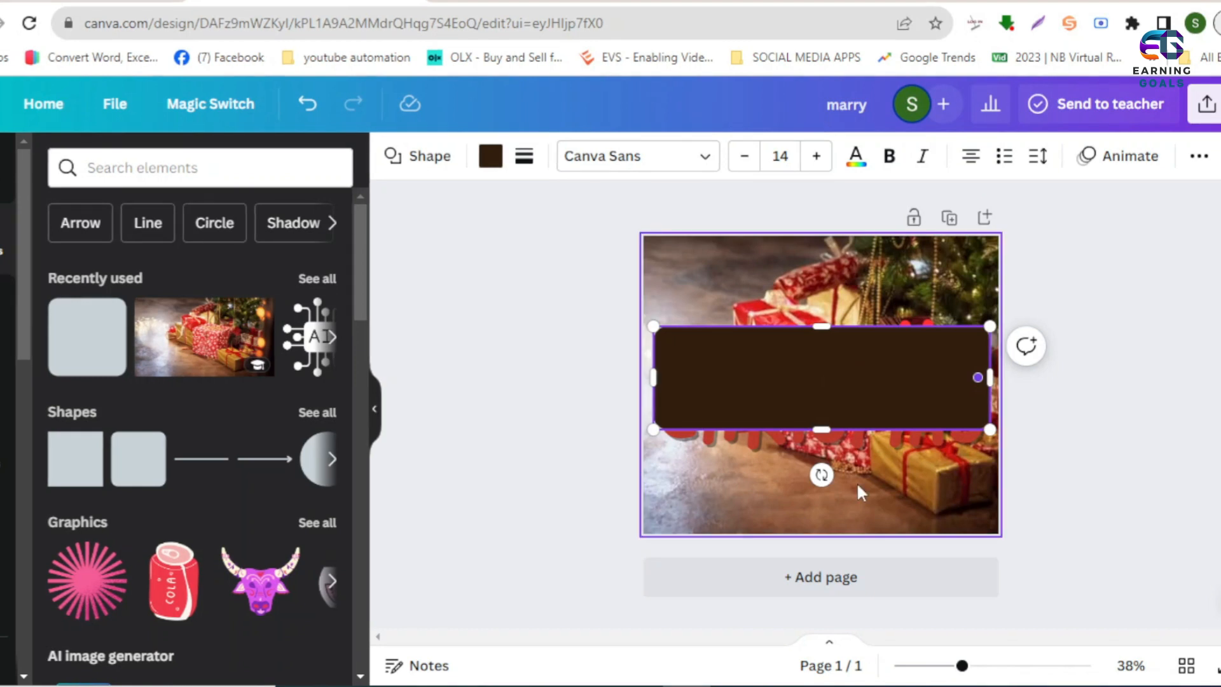
left_click(876, 279)
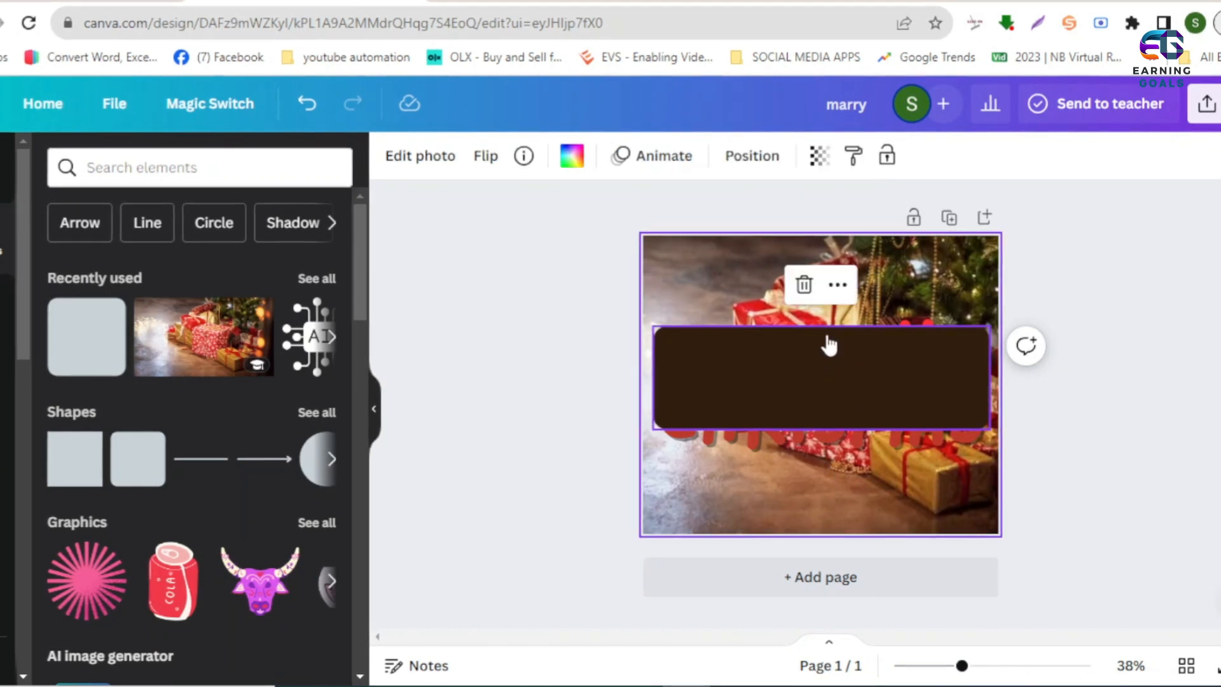
left_click(830, 324)
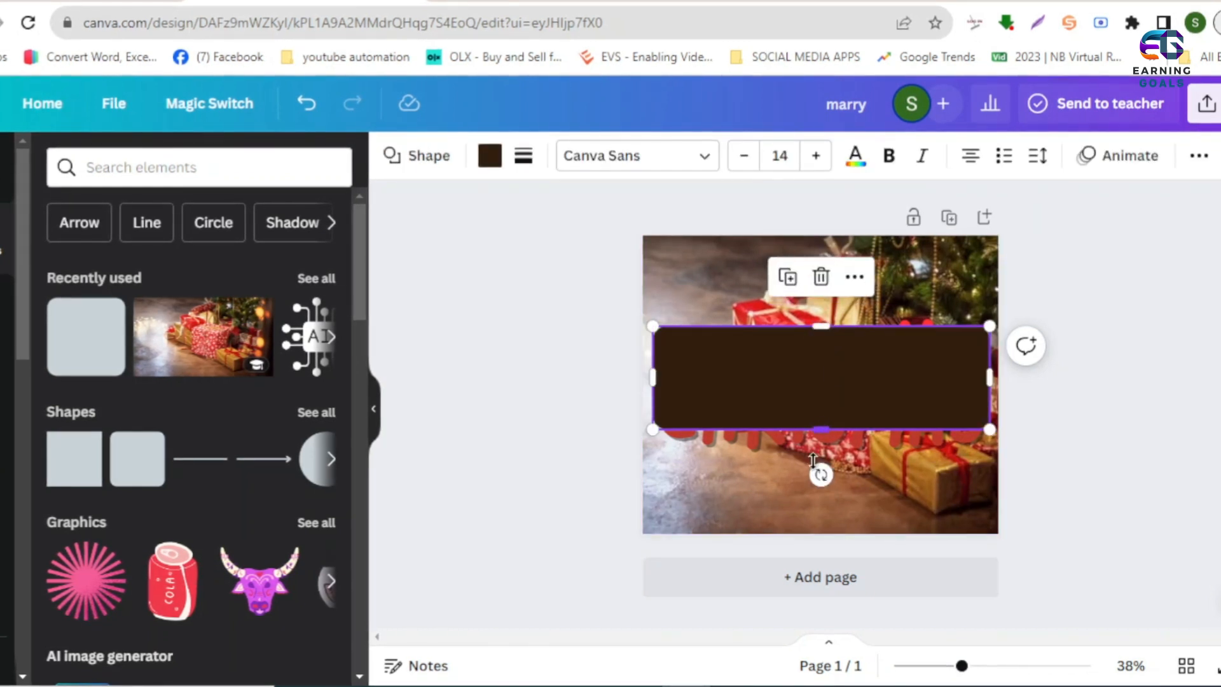
left_click_drag(821, 430, 816, 485)
mouse_move(837, 315)
left_mouse_down()
mouse_move(824, 326)
mouse_move(824, 306)
left_mouse_up()
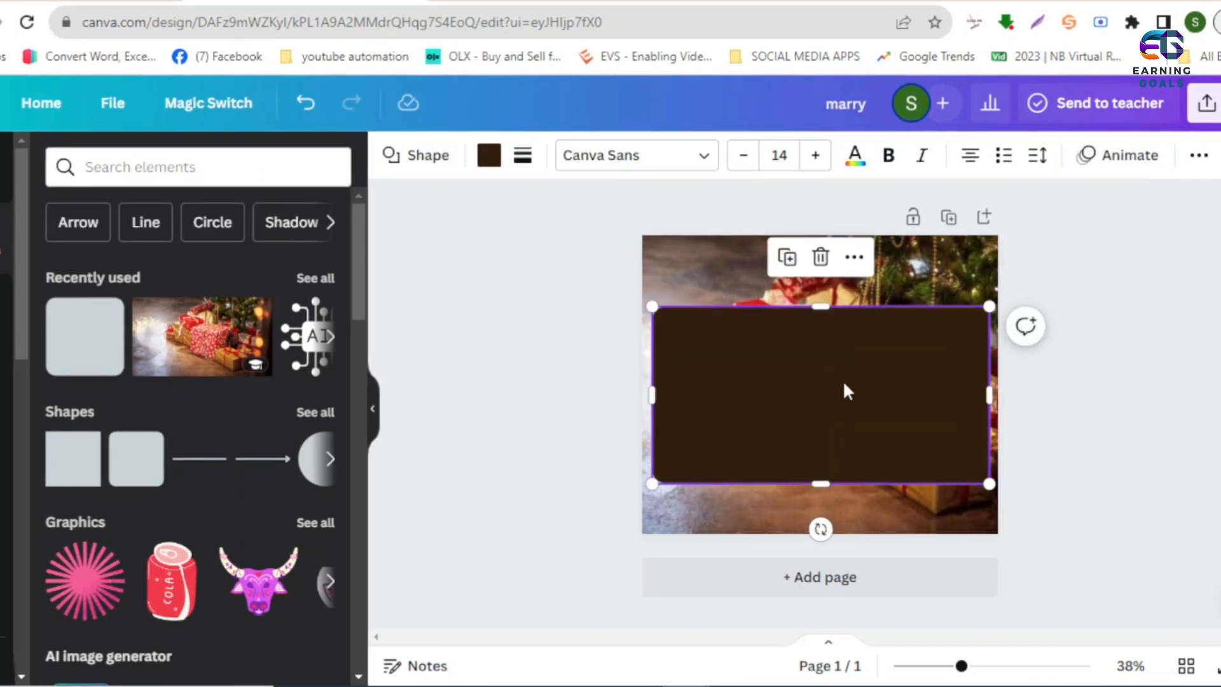
- Send the dark rounded rectangle backward so it sits behind the MARRY CHRISMAS text
right_click(842, 380)
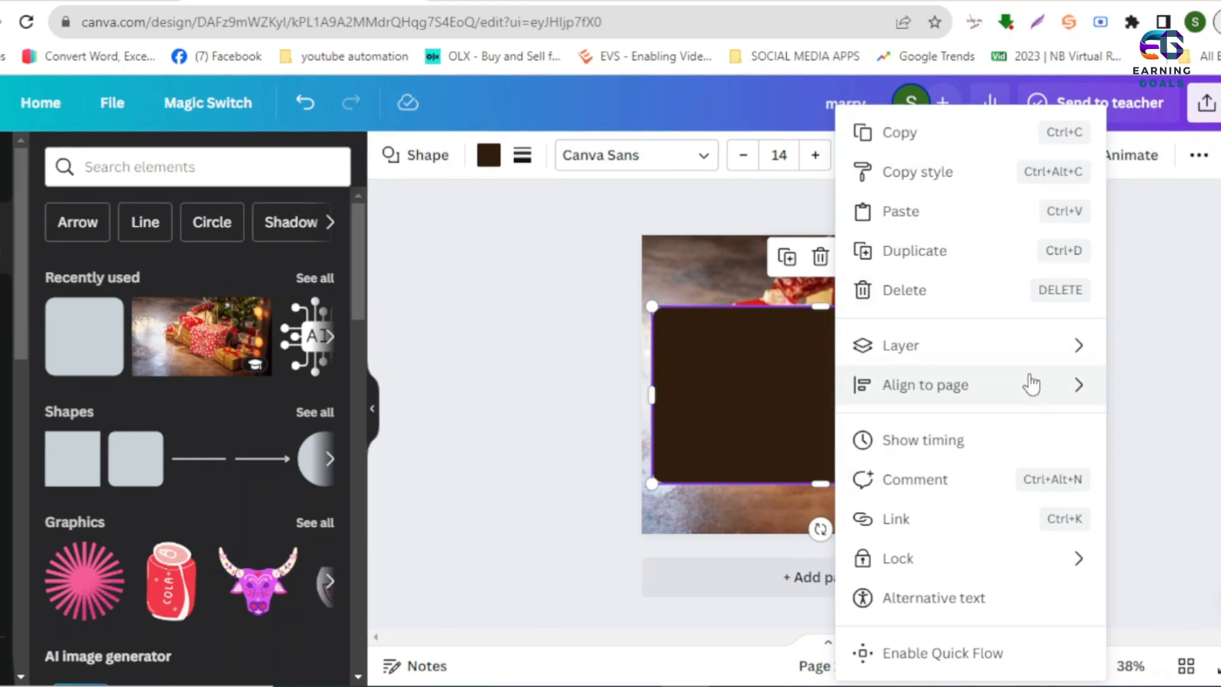
mouse_move(1051, 349)
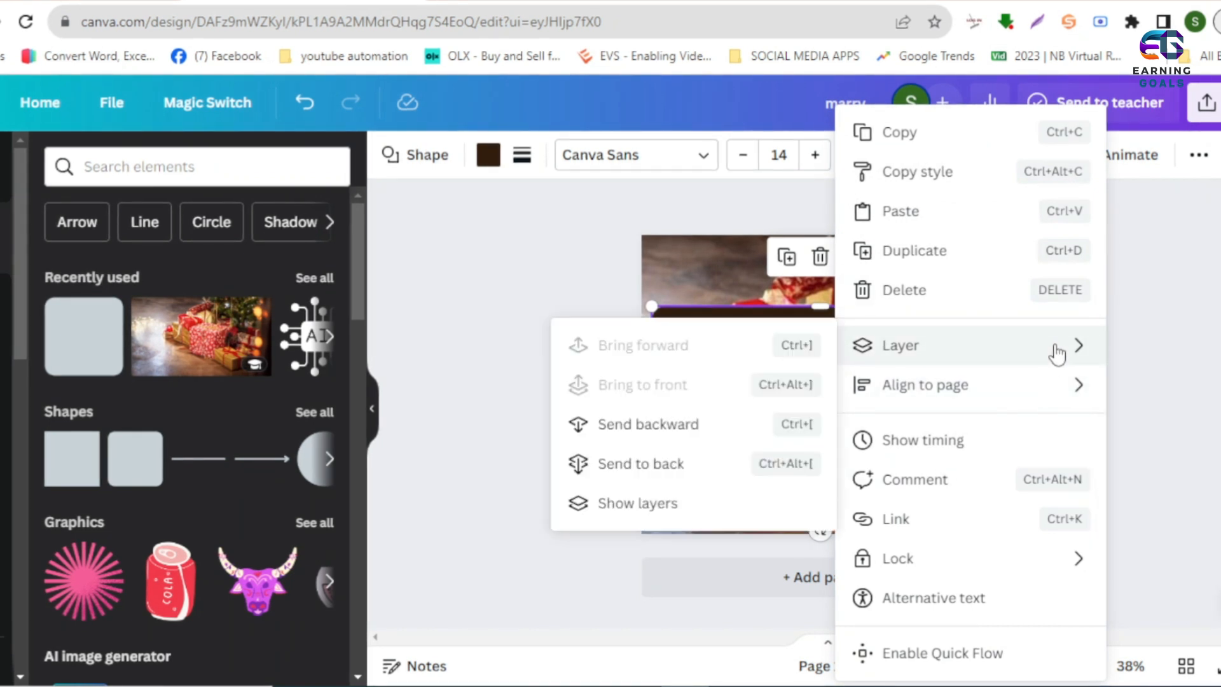
left_click(666, 432)
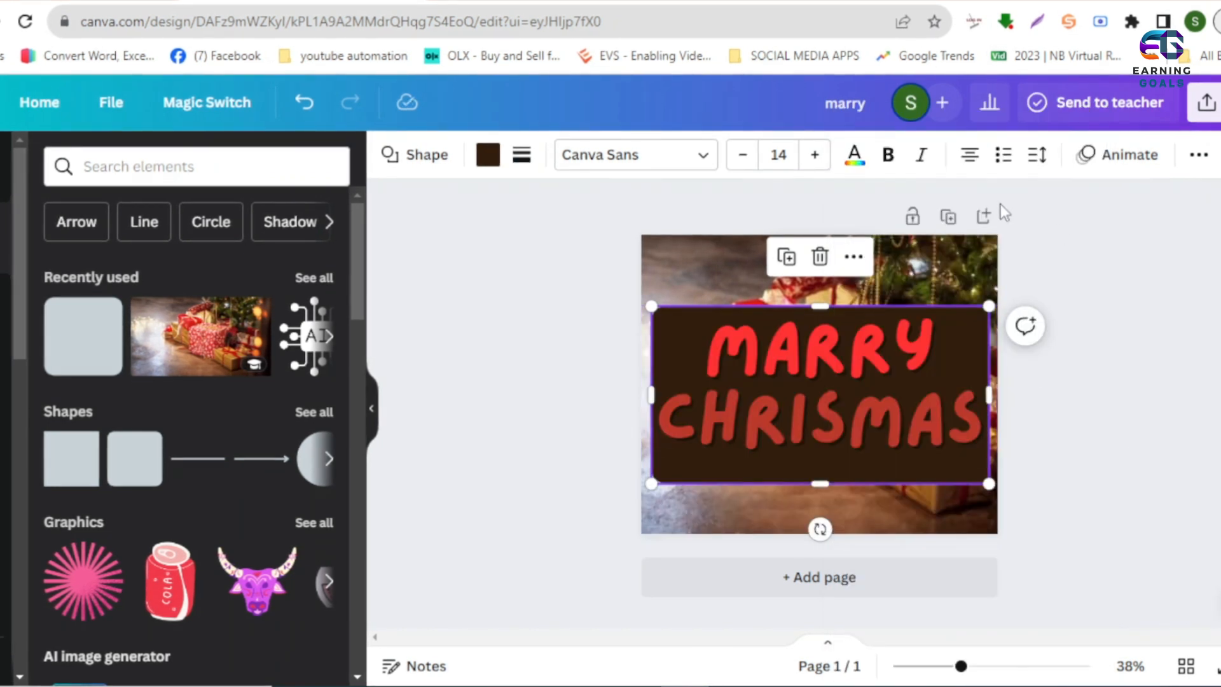
- Set the rounded rectangle's transparency to 57 and deselect it
left_click(1199, 156)
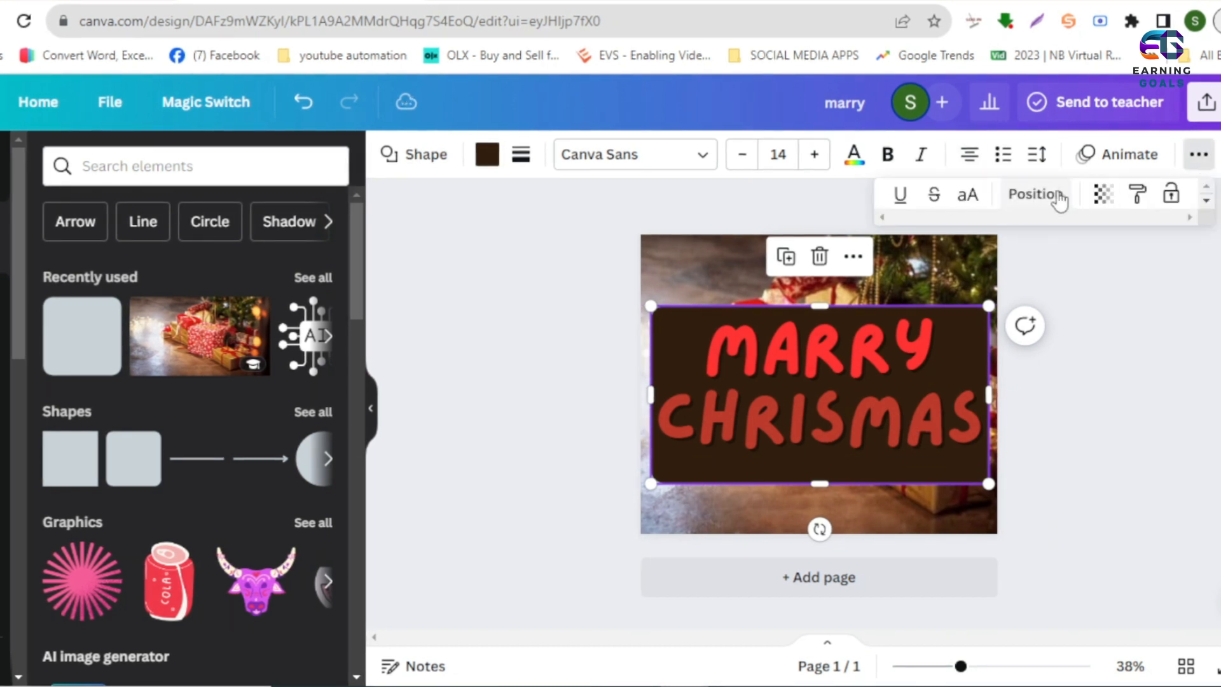
left_click(1103, 194)
left_click_drag(1105, 248, 1021, 246)
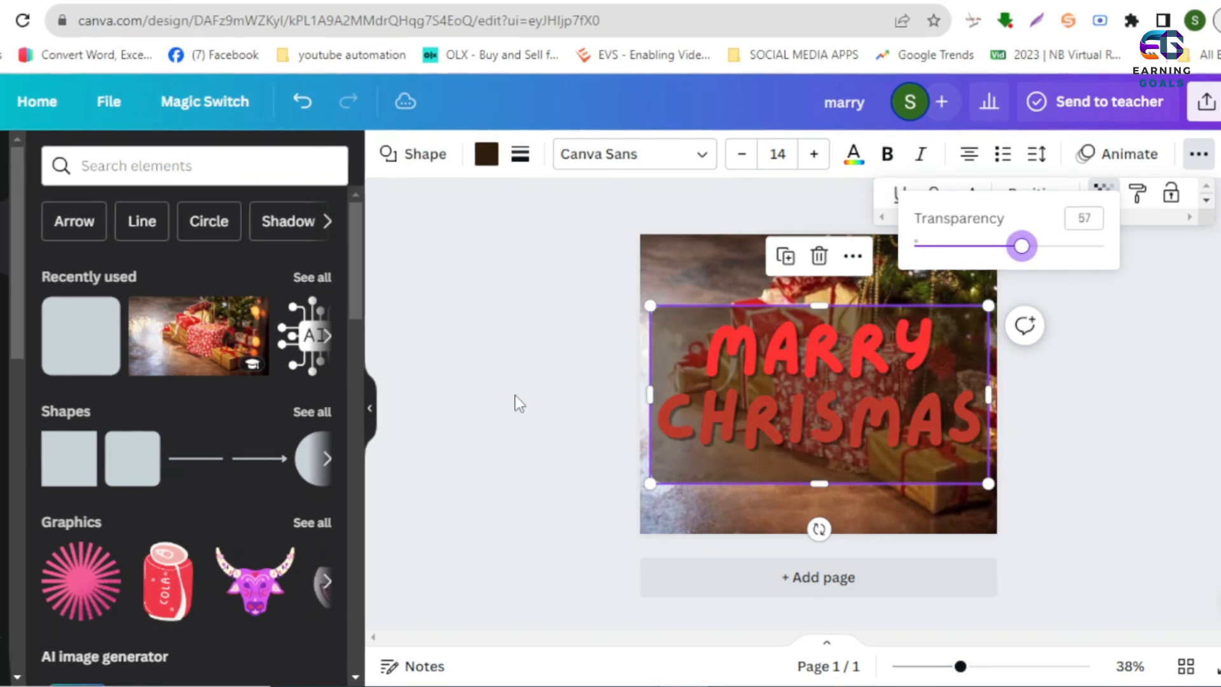
left_click(993, 399)
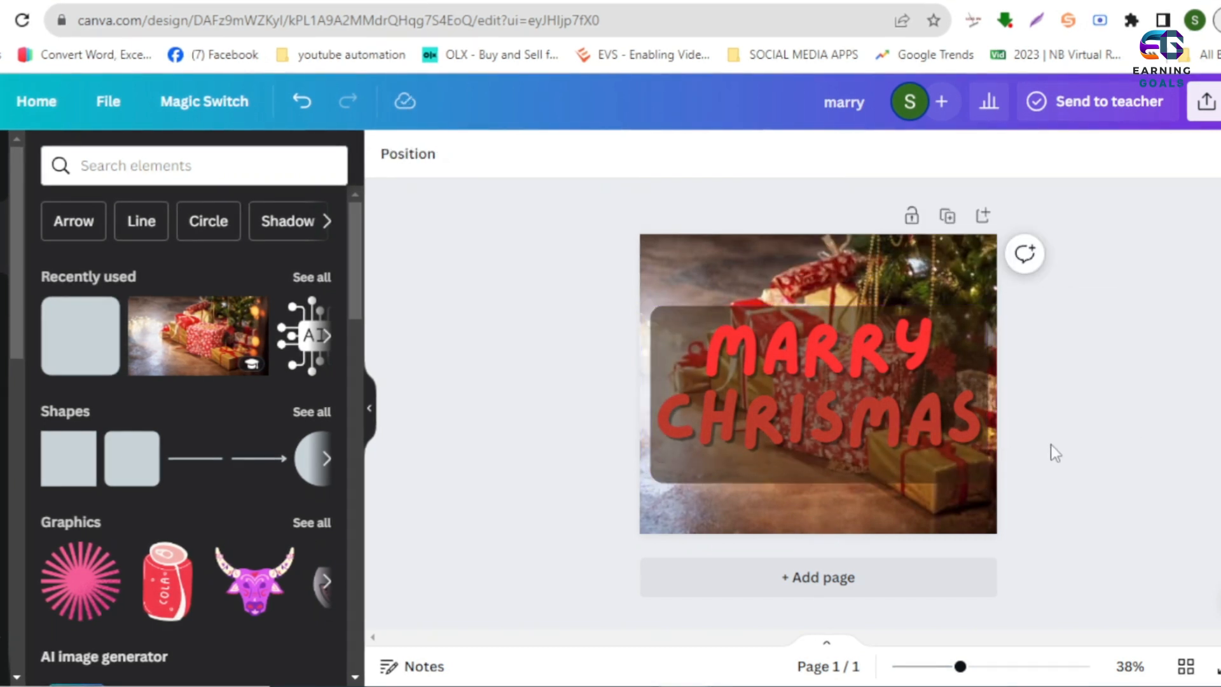
- Set the CHRISMAS text in the Akira Expanded font and reduce its size until it fits on one line
left_click(805, 394)
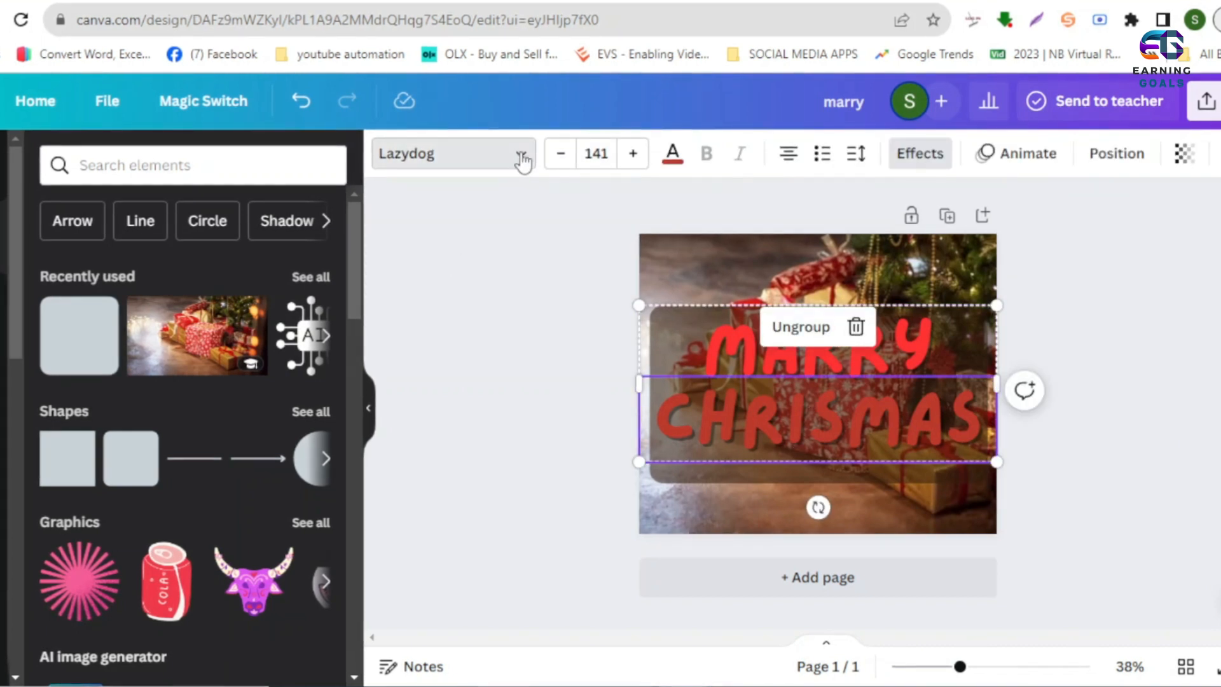
left_click(521, 167)
key("Escape")
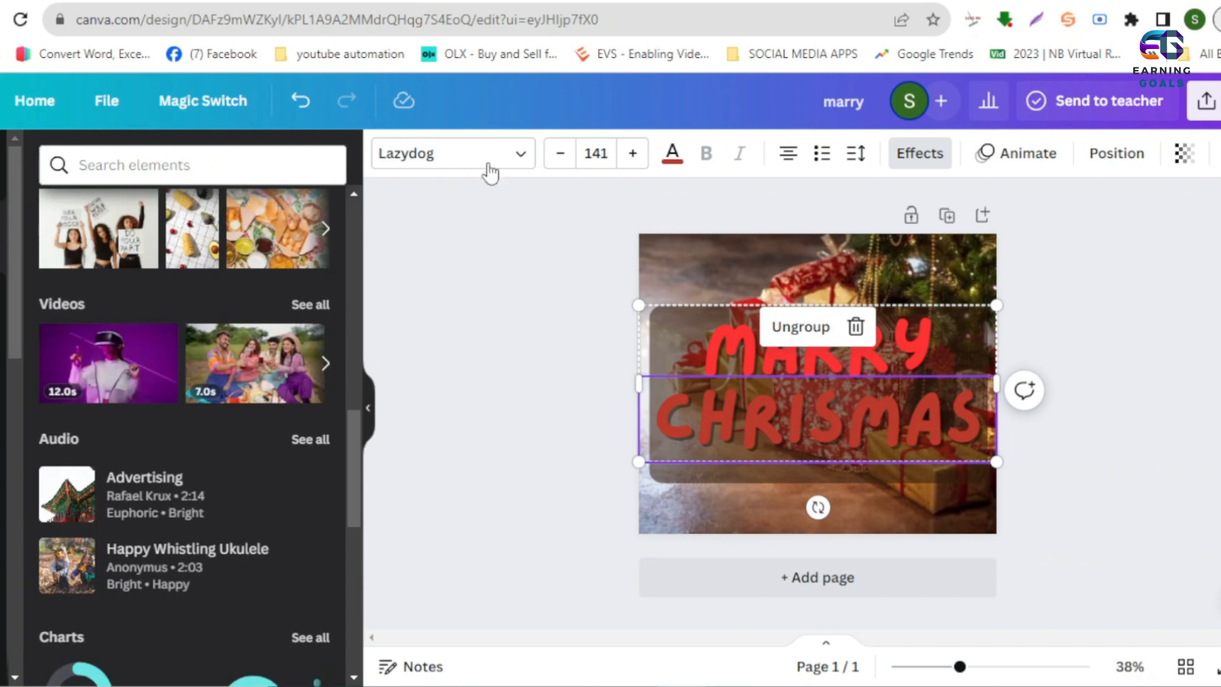
scroll(223, 398, "down", 9)
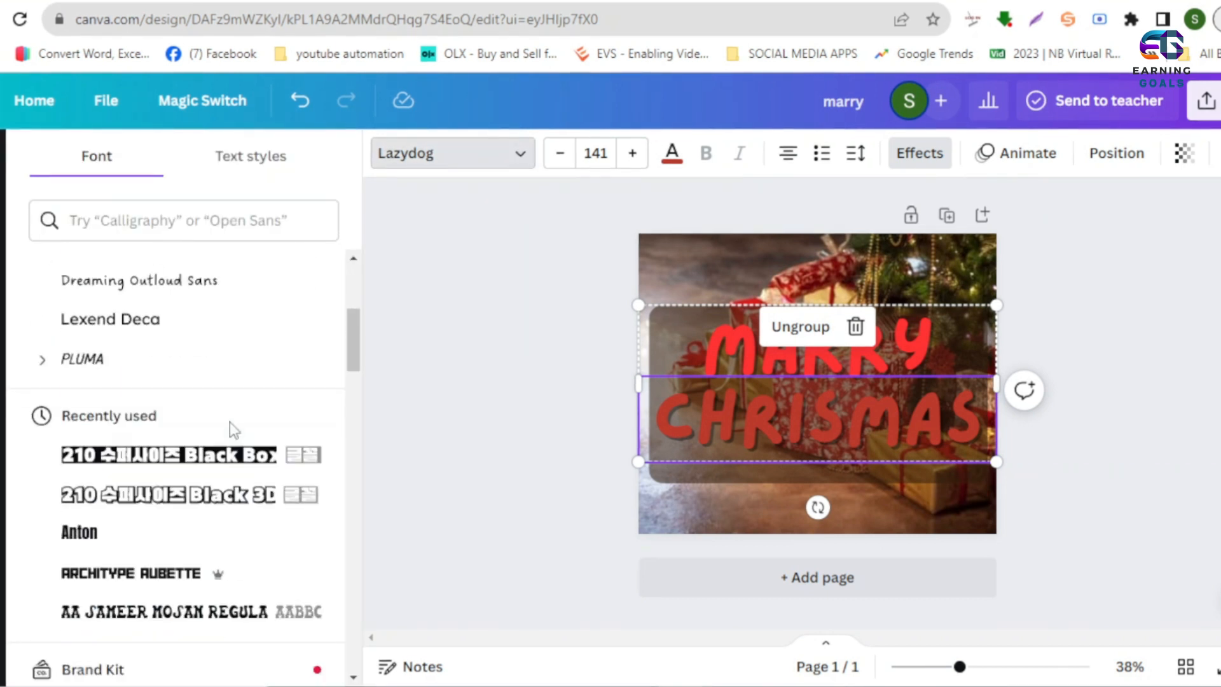
scroll(216, 446, "up", 4)
left_click(197, 467)
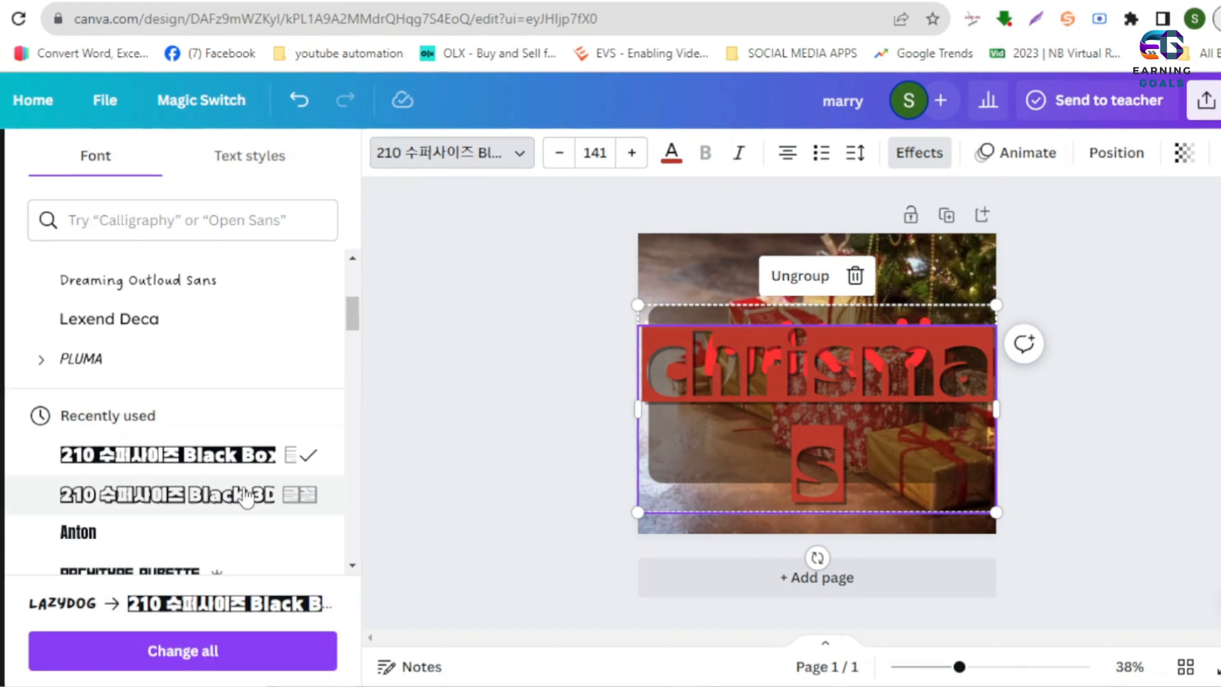
scroll(291, 484, "down", 5)
left_click(177, 490)
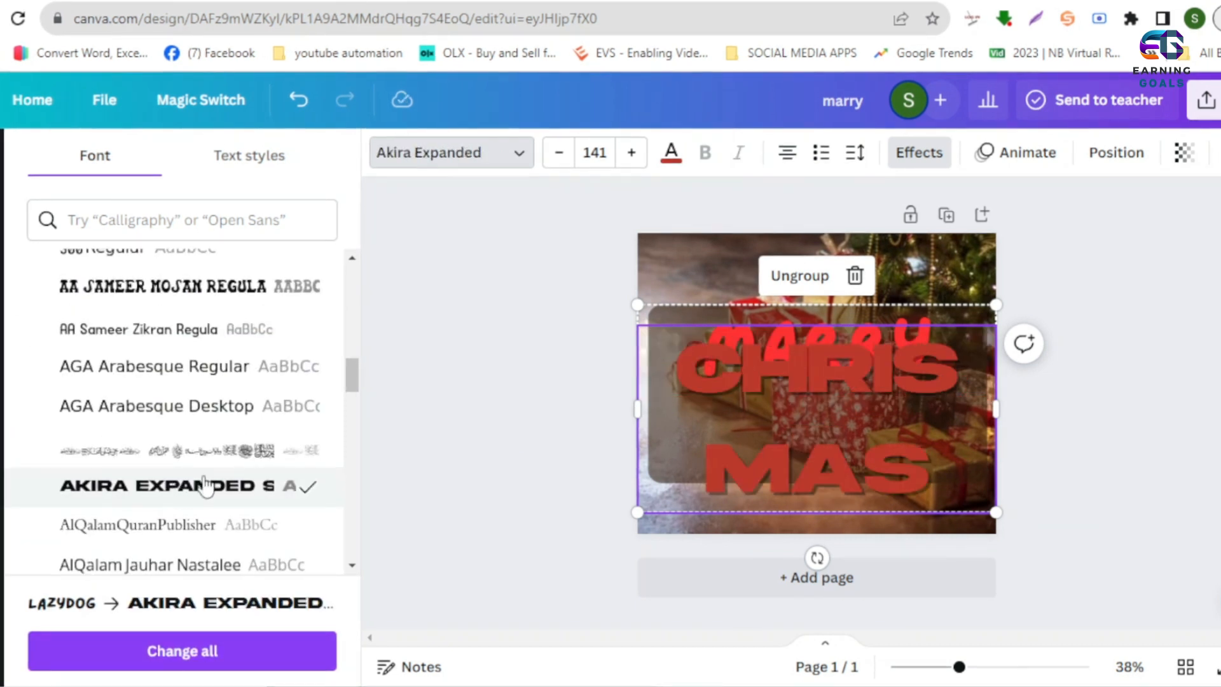
left_click(559, 153)
left_click(558, 154)
- Try the KFGQPC Uthman Taha and Nafees Regular fonts on the text line above CHRISMAS
scroll(202, 476, "down", 4)
left_click(720, 338)
scroll(152, 572, "down", 10)
left_click(157, 466)
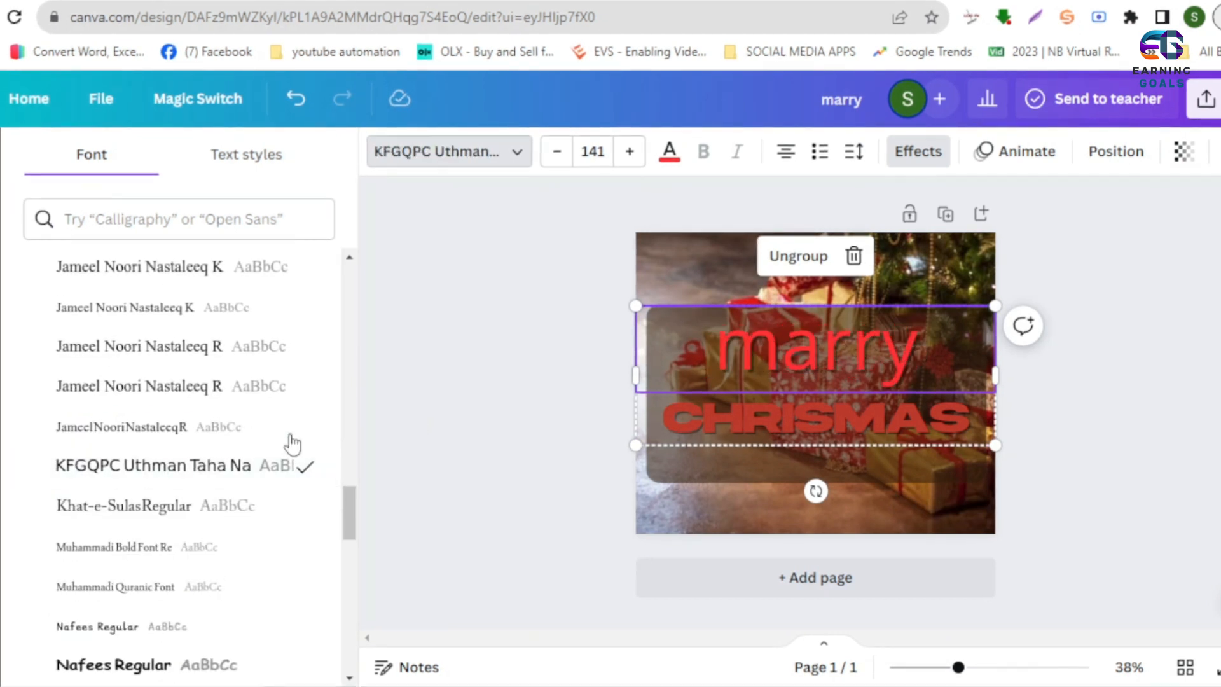
scroll(149, 483, "down", 5)
left_click(160, 366)
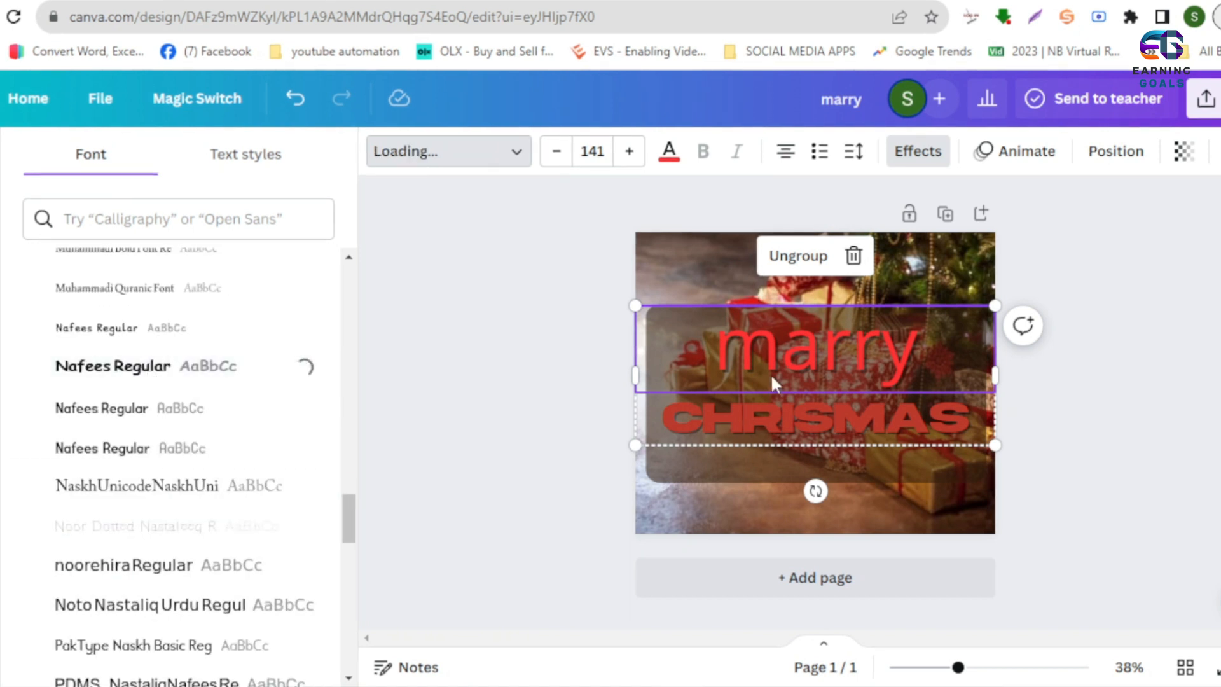
- Retype the upper text line in capitals as MARRY and set it in the Anton font
double_click(829, 365)
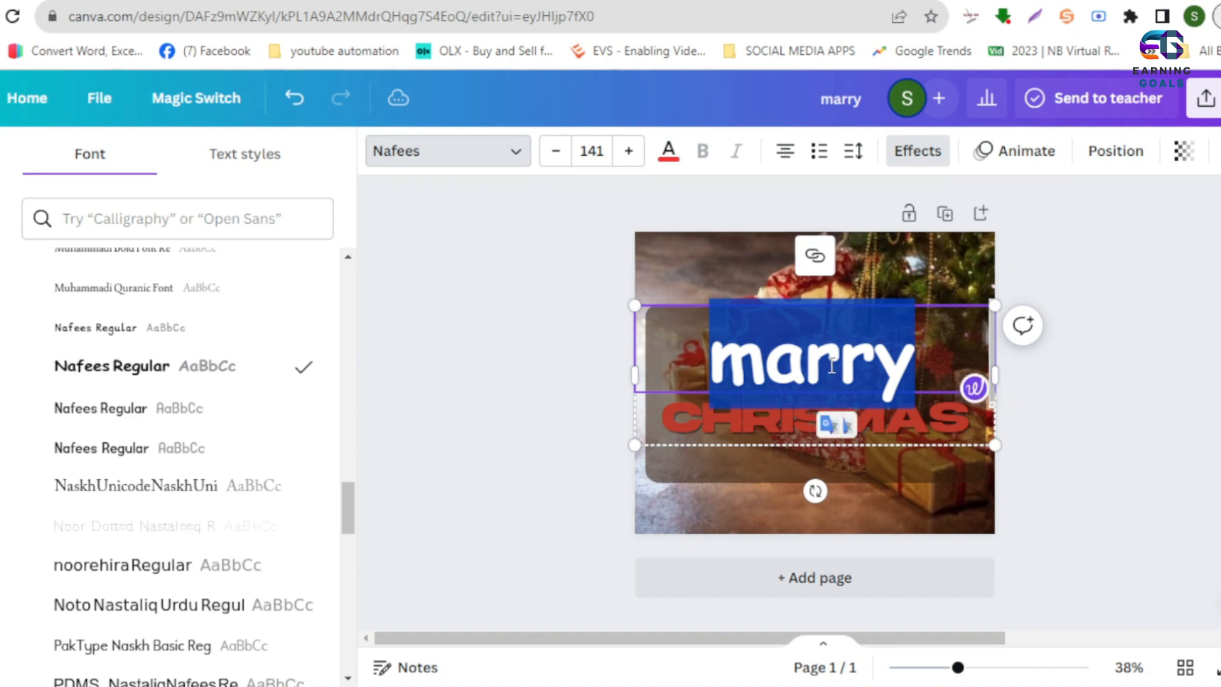
type("MARRY")
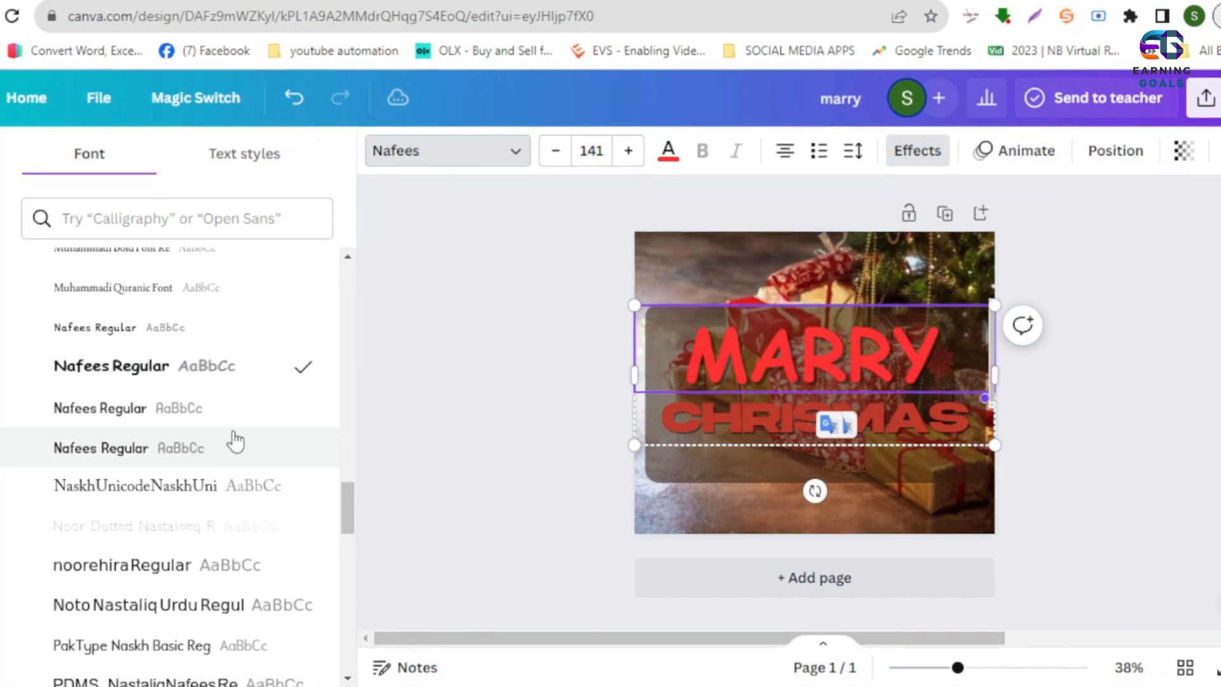
scroll(185, 541, "down", 6)
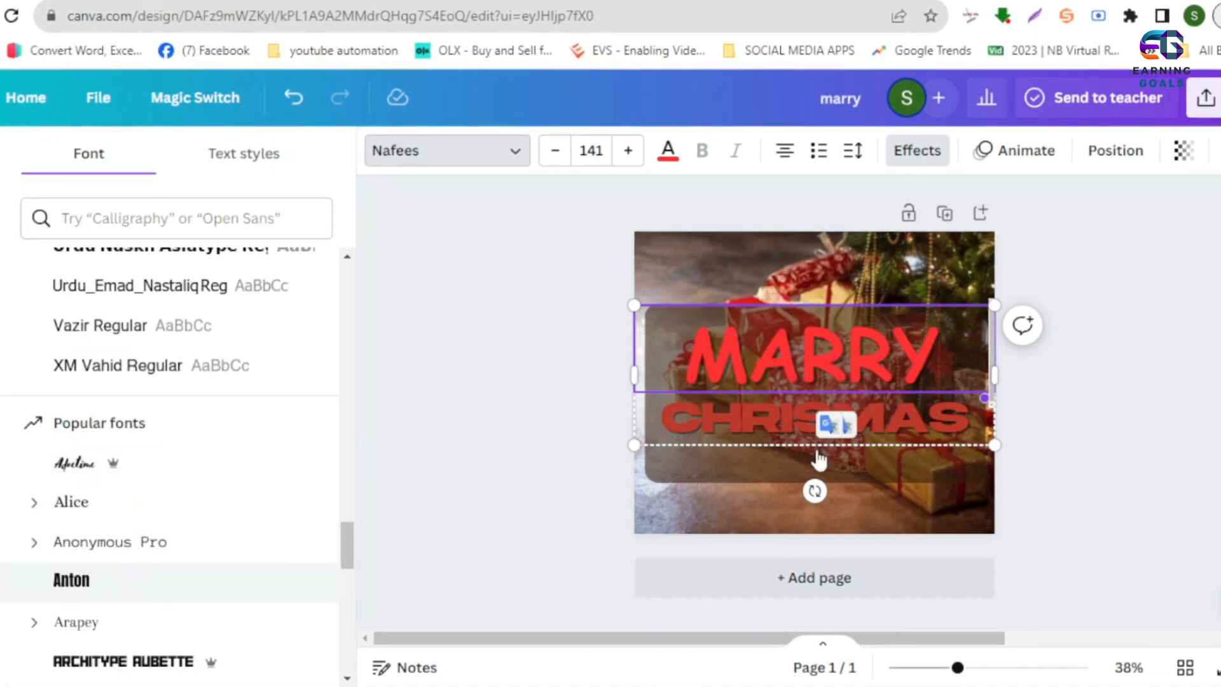
left_click(306, 570)
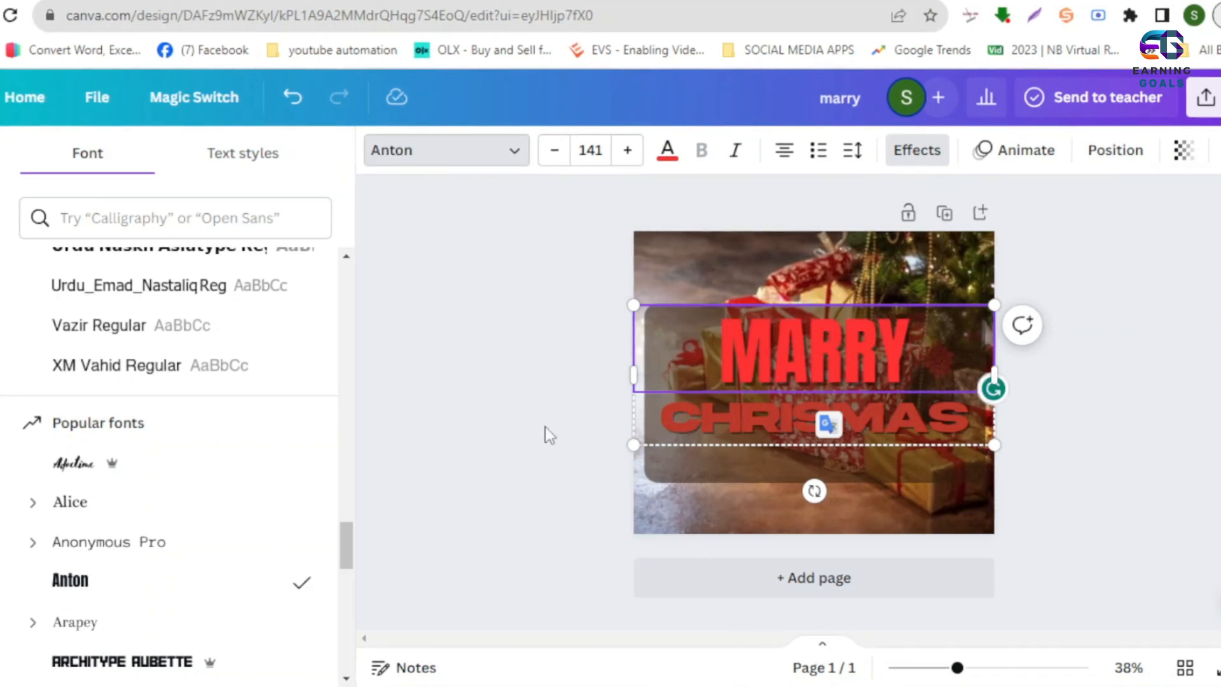
left_click(491, 276)
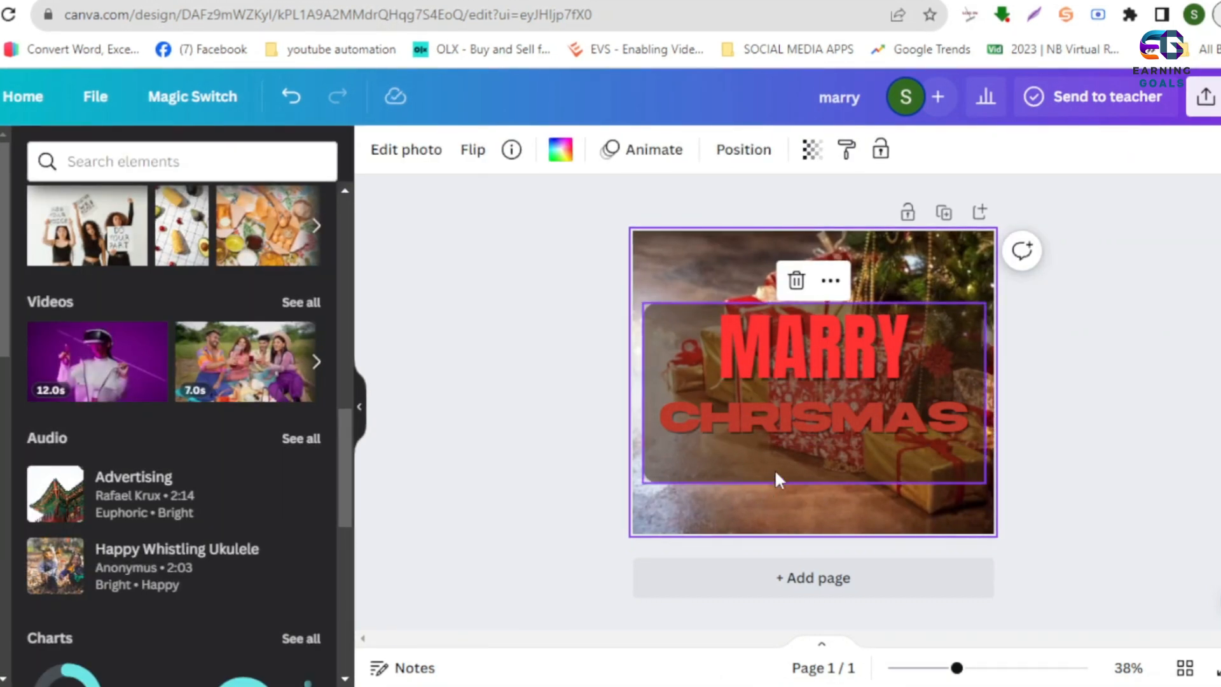
- Shrink the dark rounded rectangle so it fits closely around the MARRY CHRISMAS text
left_click(791, 372)
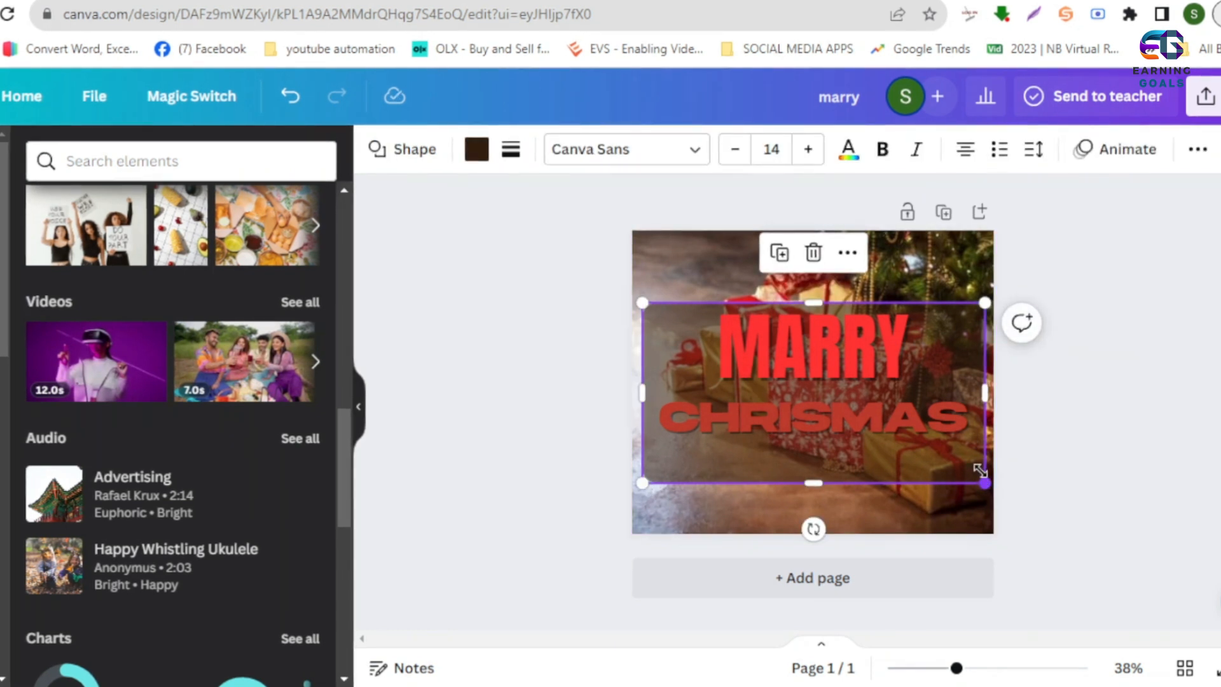
left_click_drag(975, 464, 943, 443)
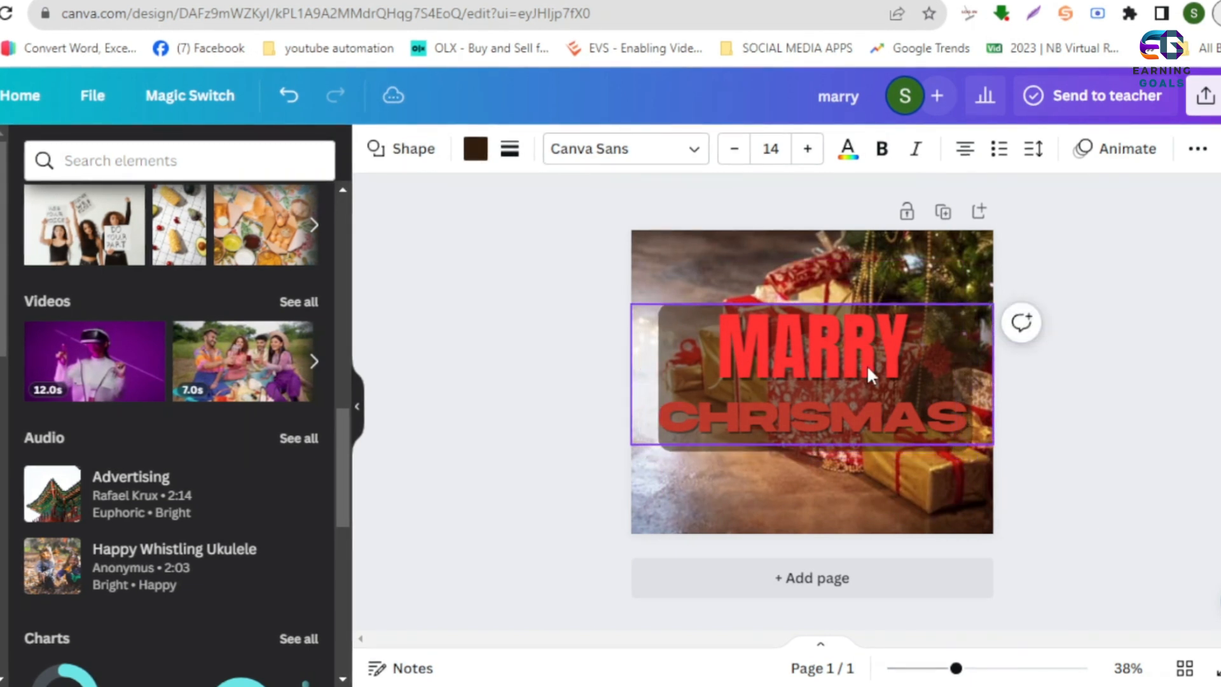
left_click(867, 364)
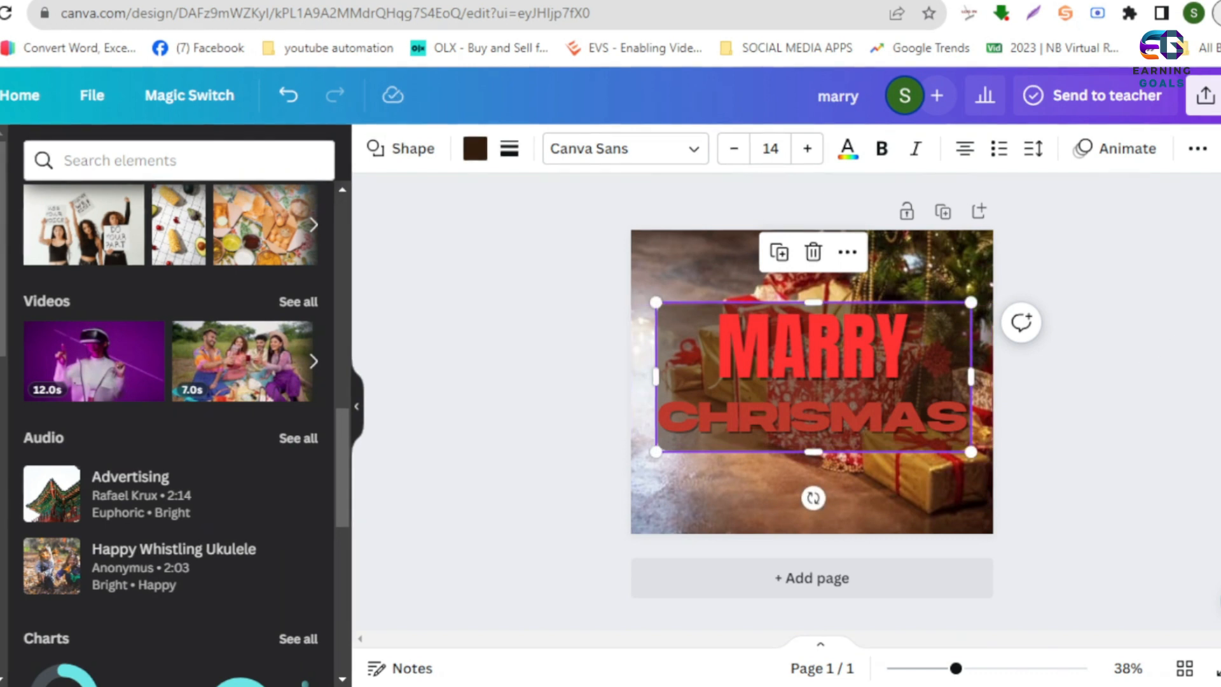
key("Escape")
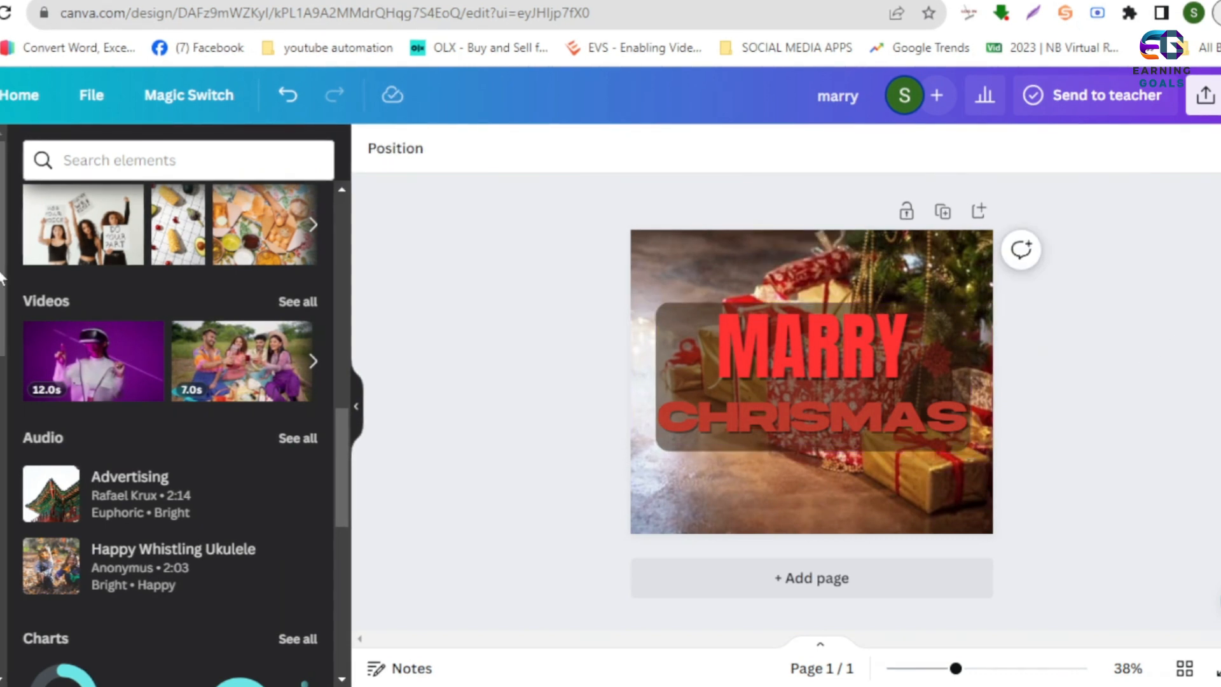
- Search the elements for chrismas and place the Santa hat graphic in the page's upper-left corner
left_click(106, 164)
left_click(83, 249)
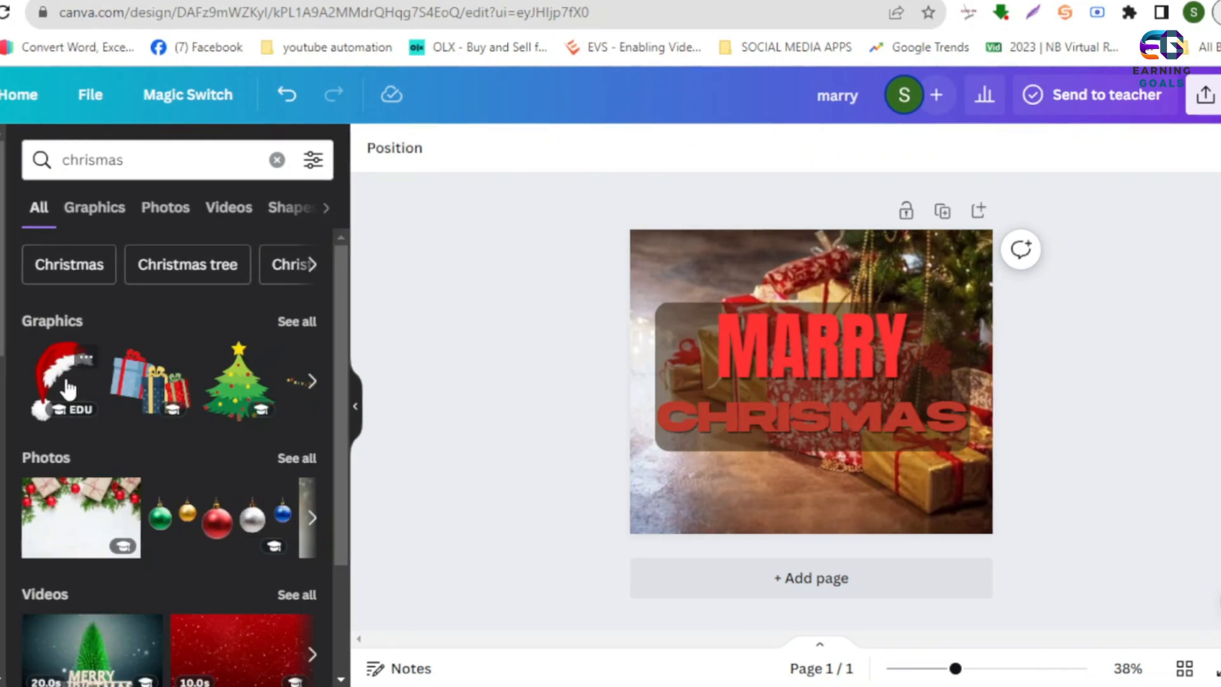
left_click_drag(814, 394, 668, 252)
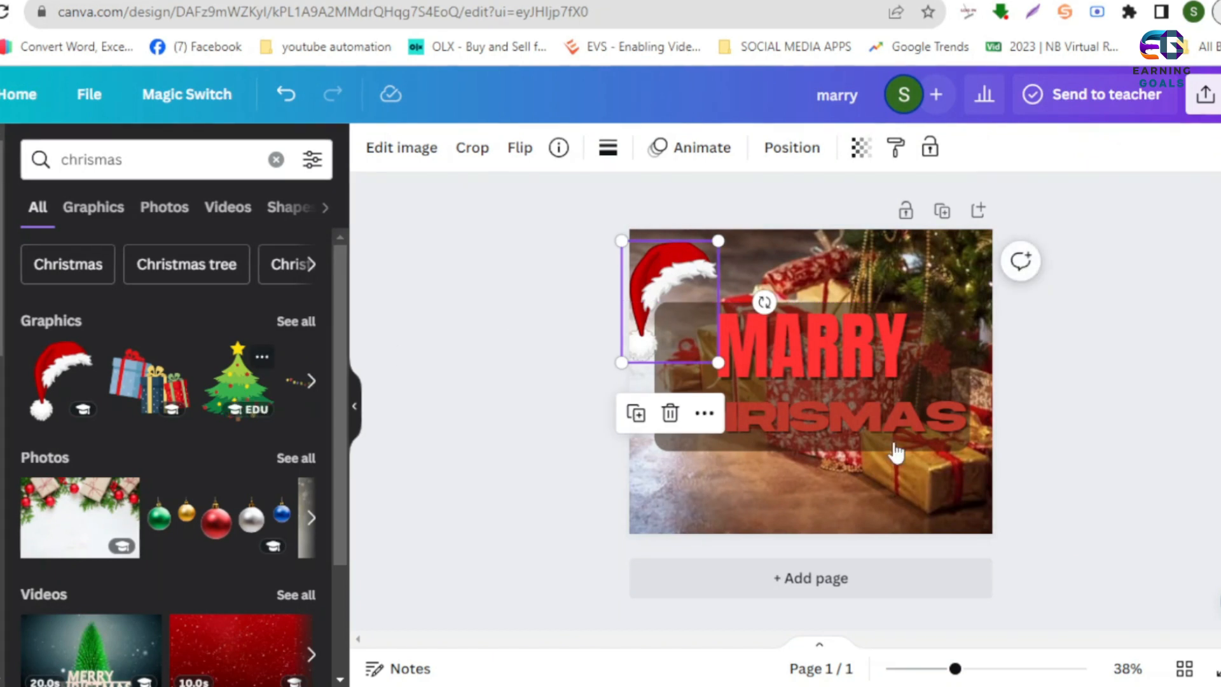
- Add the Christmas tree graphic, shrink it to about 209 by 232, and place it in the page's lower-right corner
left_click_drag(803, 381, 915, 466)
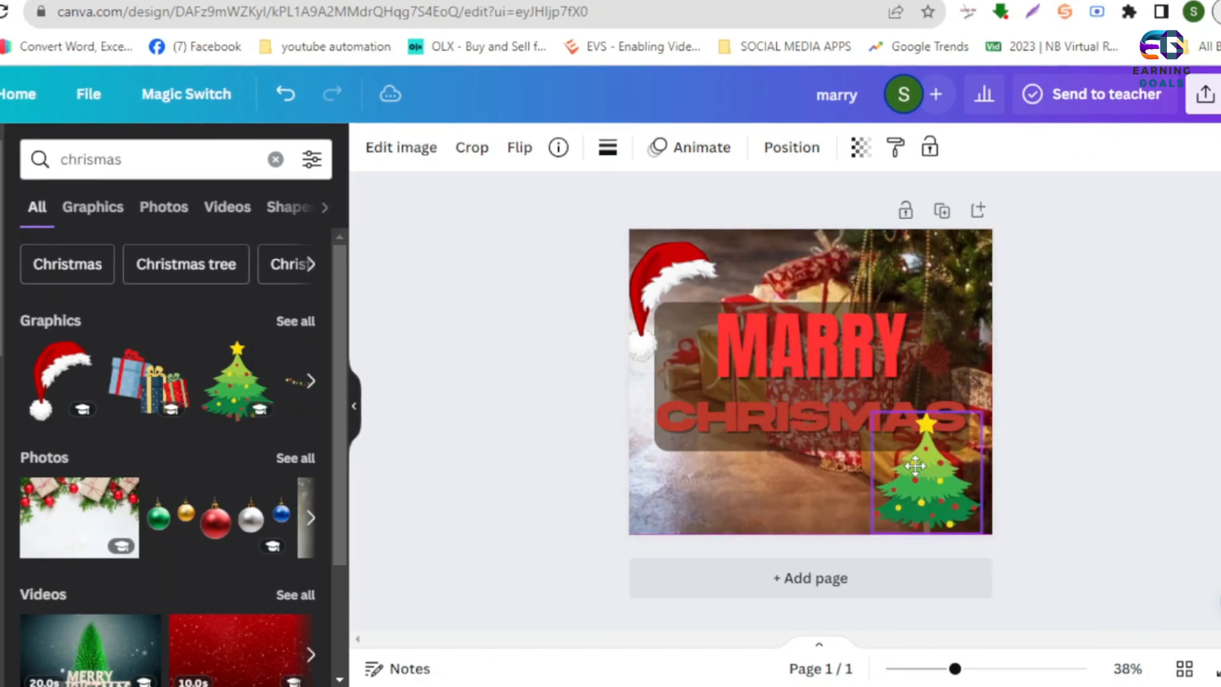
left_click_drag(872, 412, 908, 451)
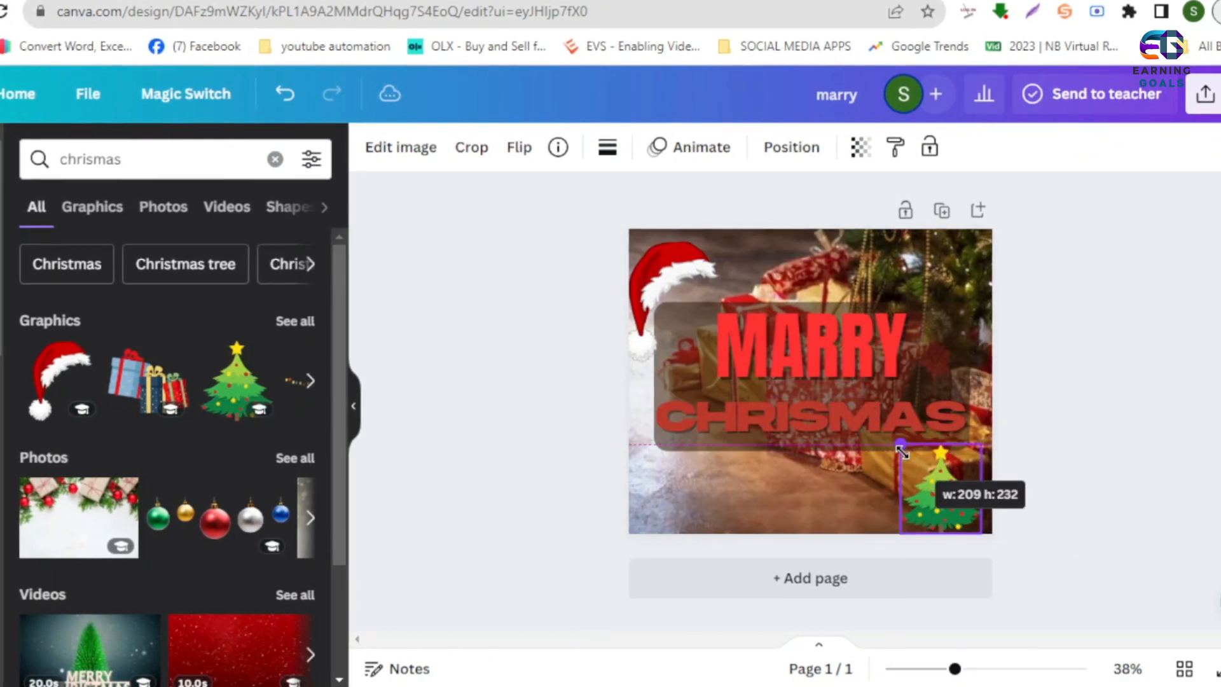
left_click(1140, 484)
mouse_move(945, 506)
left_mouse_down()
mouse_move(971, 496)
mouse_move(940, 497)
left_mouse_up()
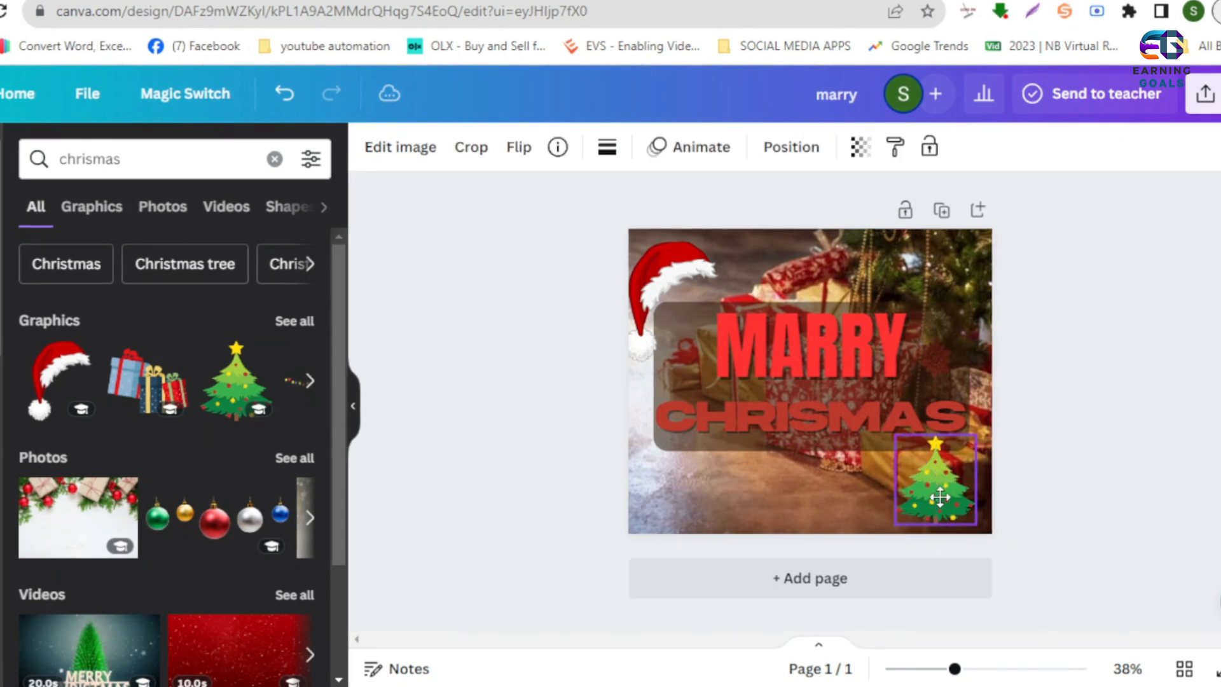
left_click(624, 411)
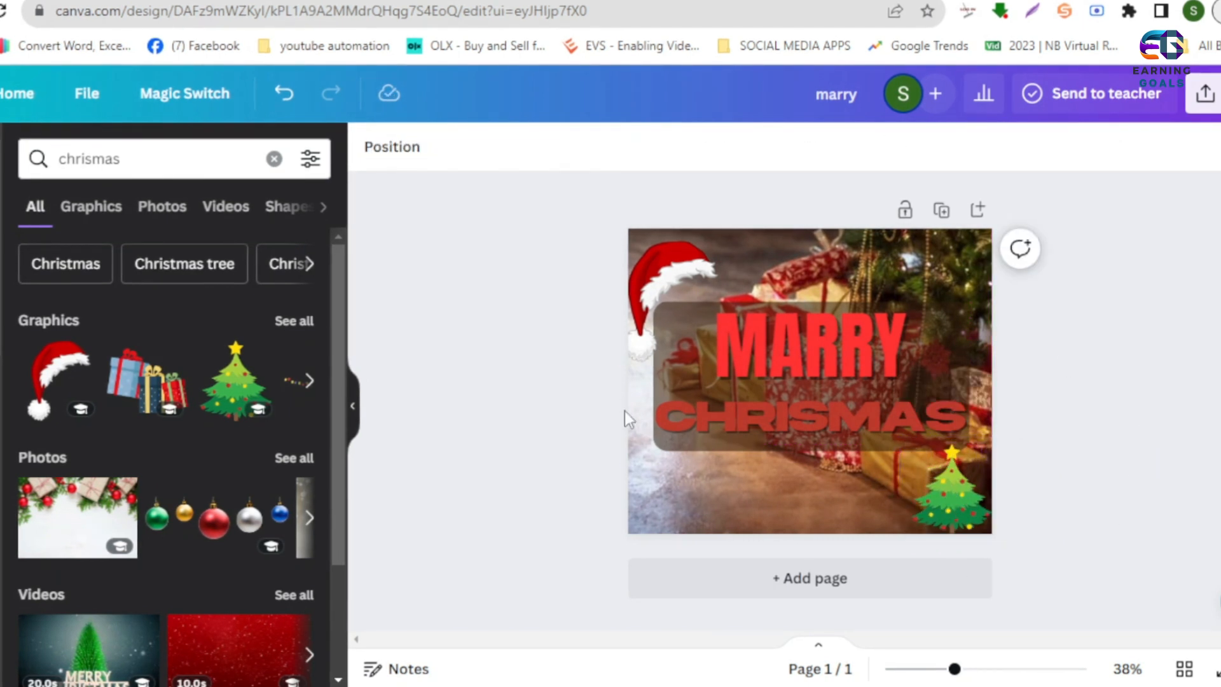
left_click(781, 477)
left_click(1161, 364)
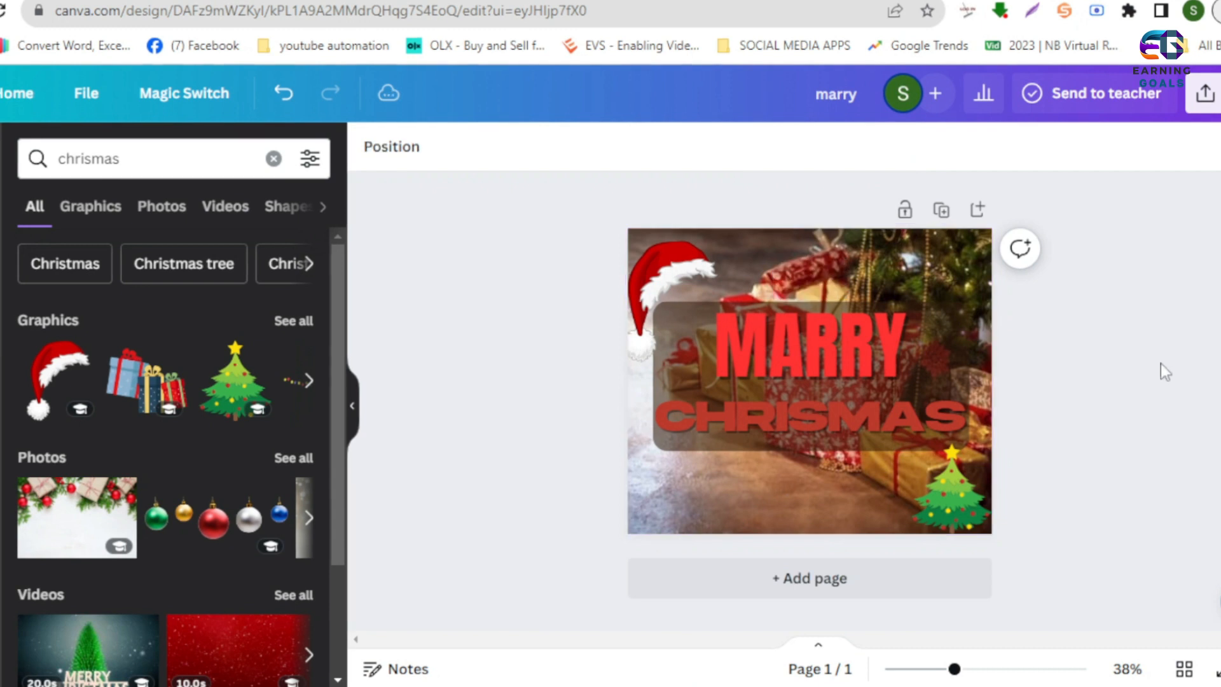
- Download the finished Christmas post as a PNG
left_click(1204, 93)
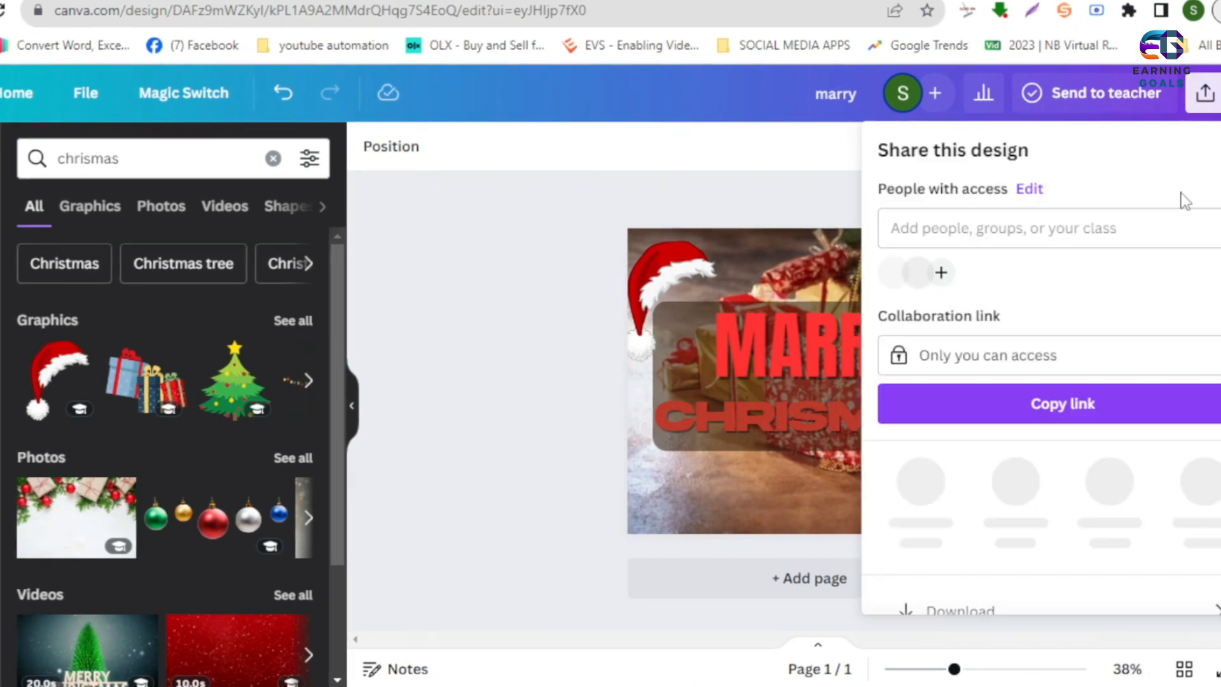
scroll(1062, 439, "down", 3)
left_click(1088, 435)
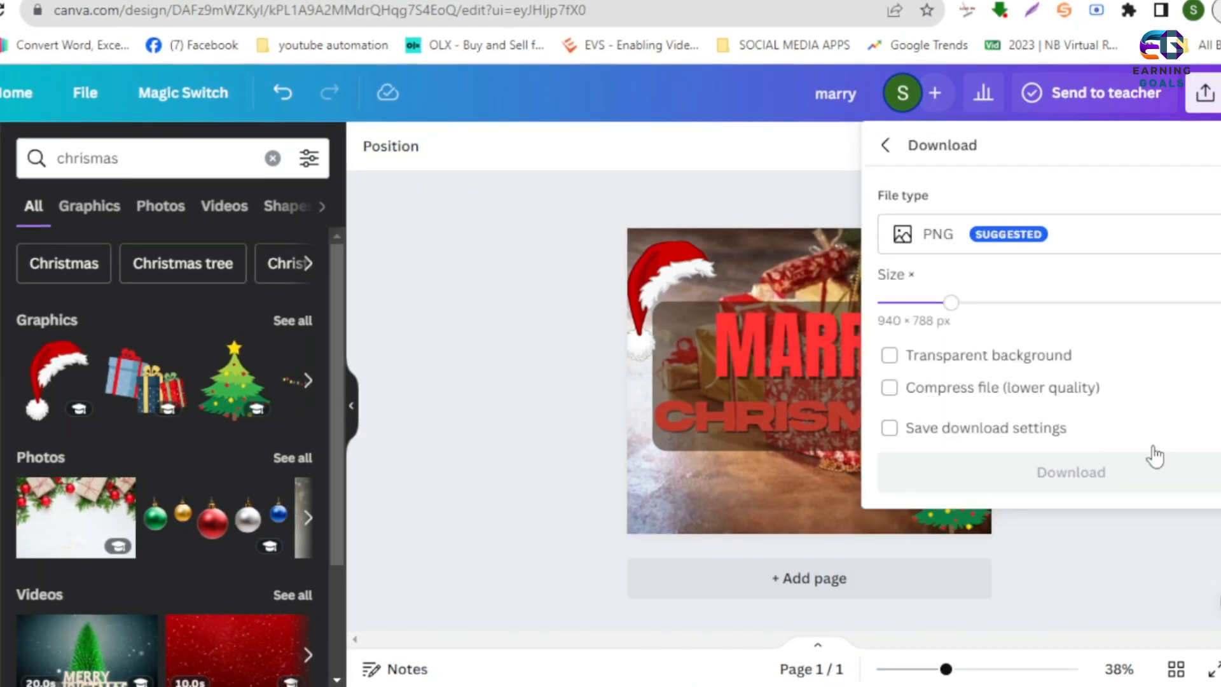
left_click(1085, 470)
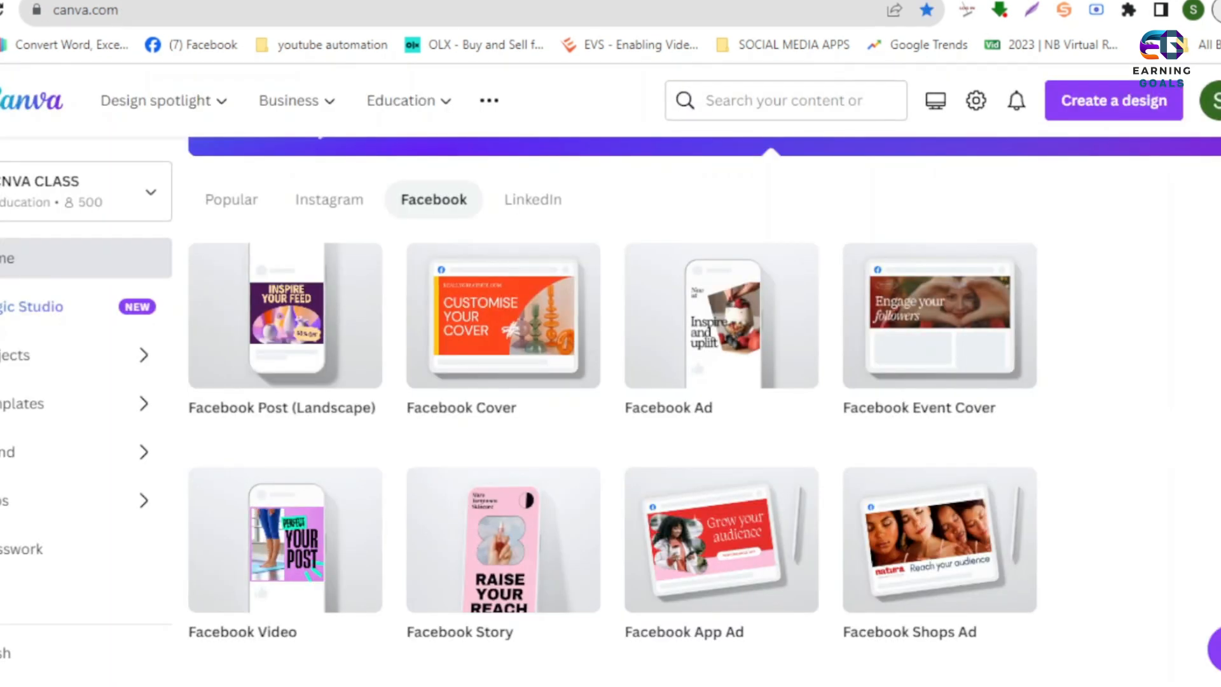
- Create a blank Facebook Video design from the Videos category on the home page
scroll(422, 313, "up", 4)
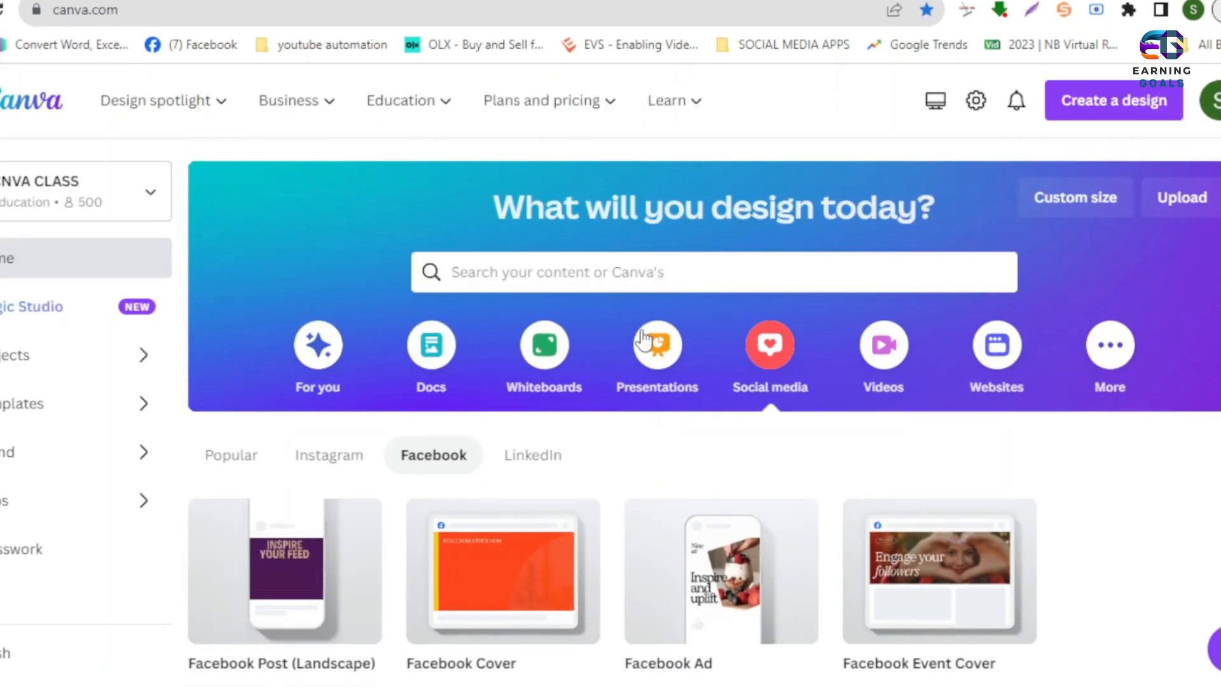
left_click(883, 362)
scroll(397, 496, "down", 5)
scroll(502, 286, "up", 5)
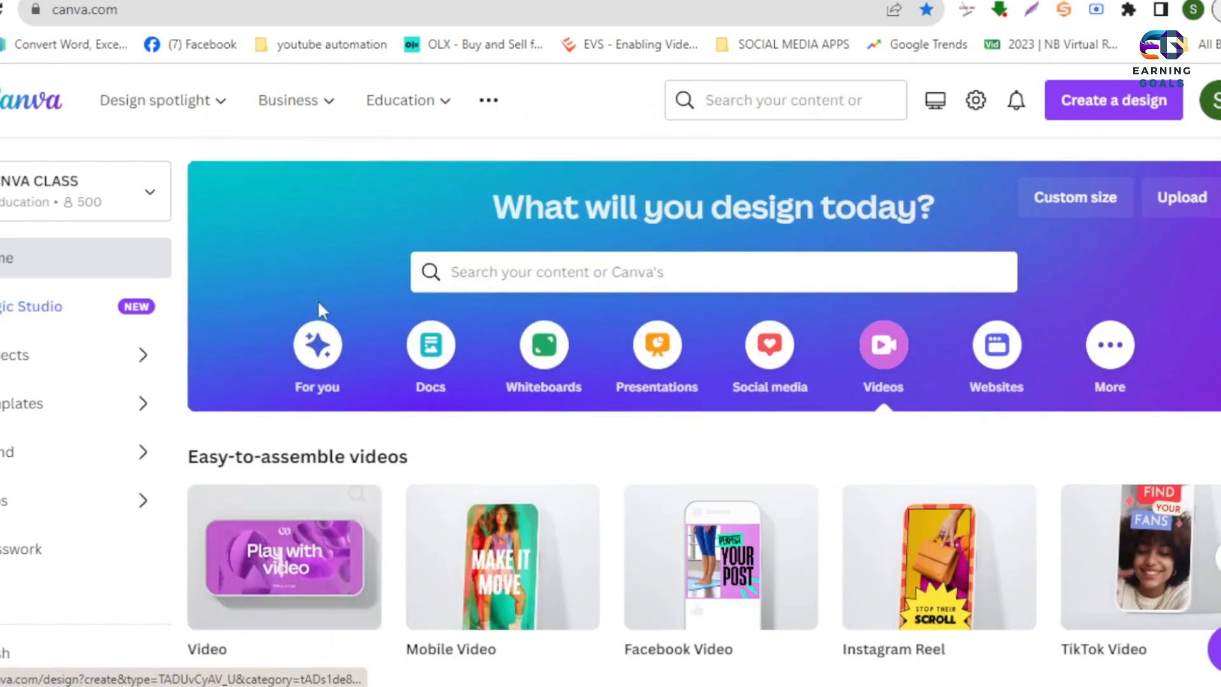
scroll(318, 299, "down", 5)
left_click(729, 296)
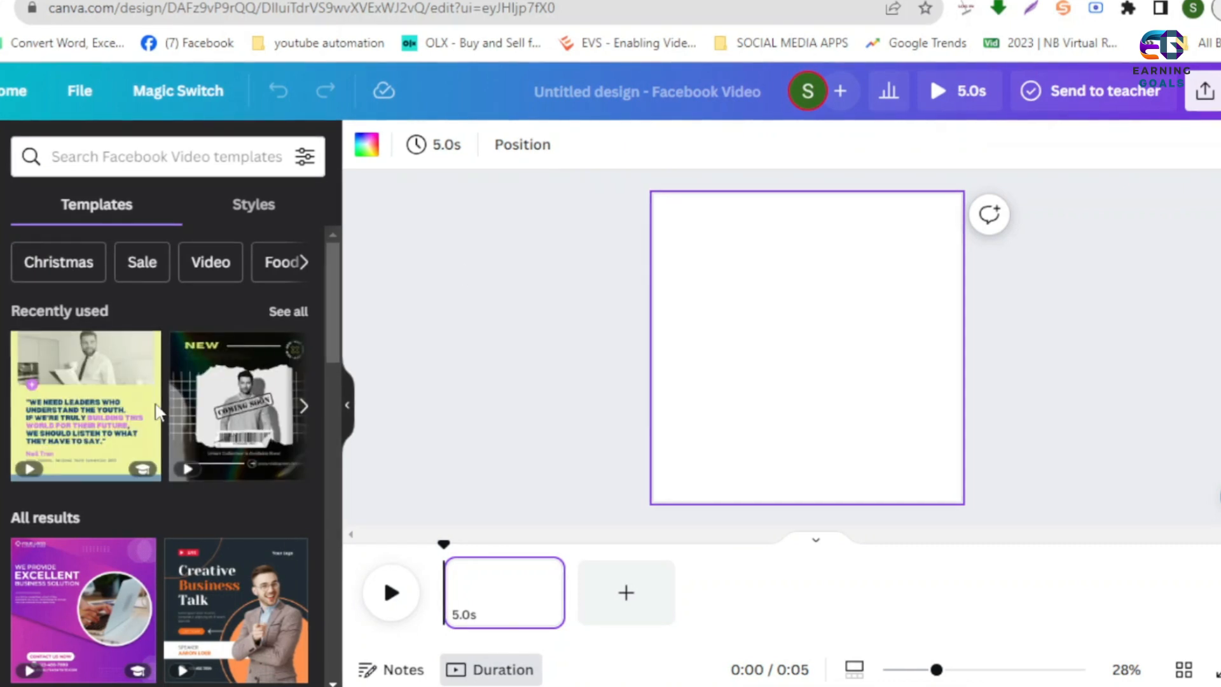
- Find the pink and blue Digital Marketing Agency template among the Facebook Video templates and apply it to the blank page
scroll(127, 425, "down", 10)
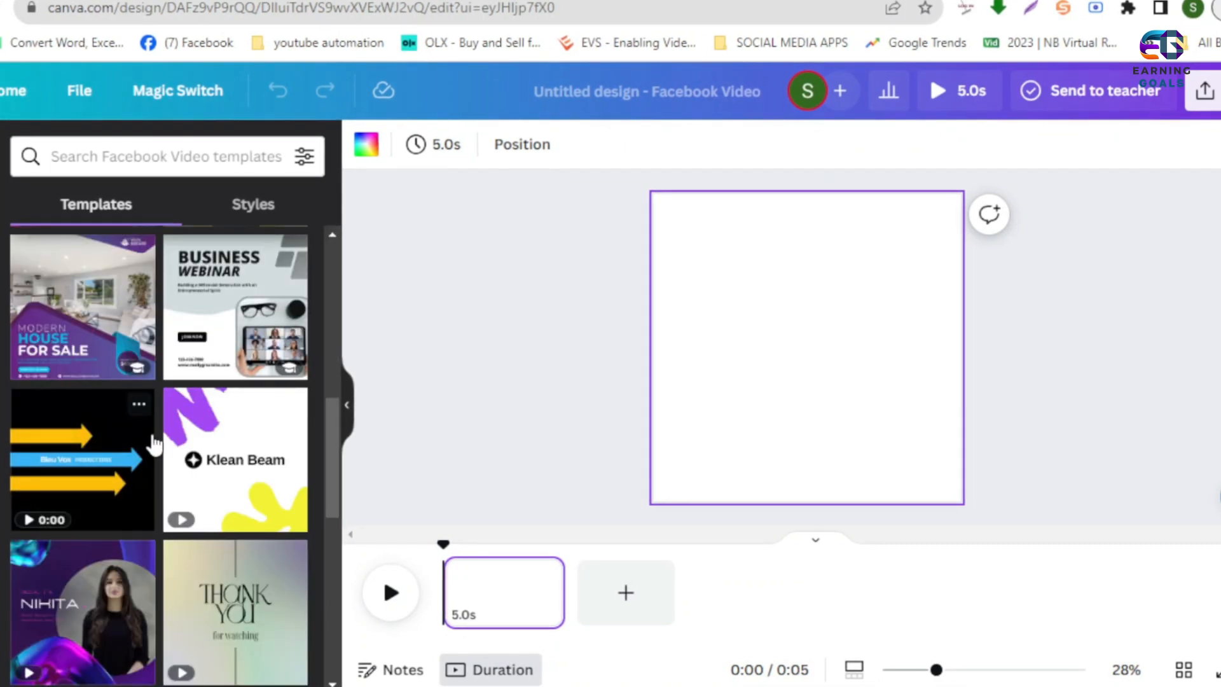
scroll(258, 455, "down", 5)
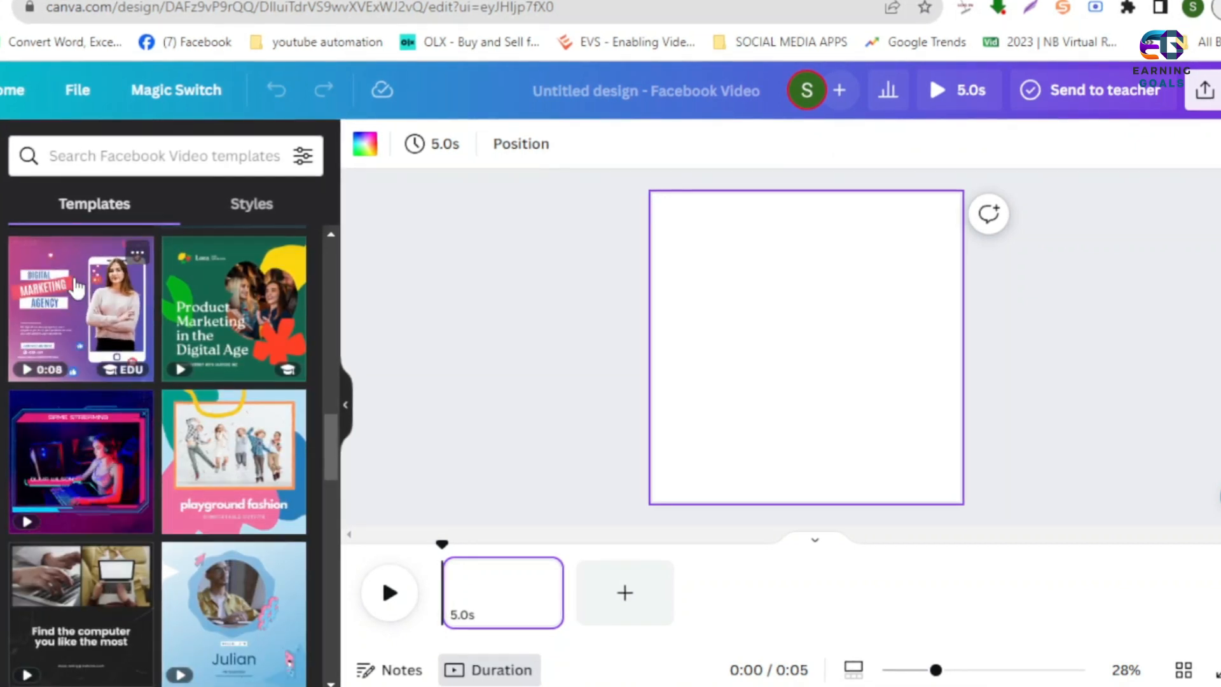
left_click(96, 274)
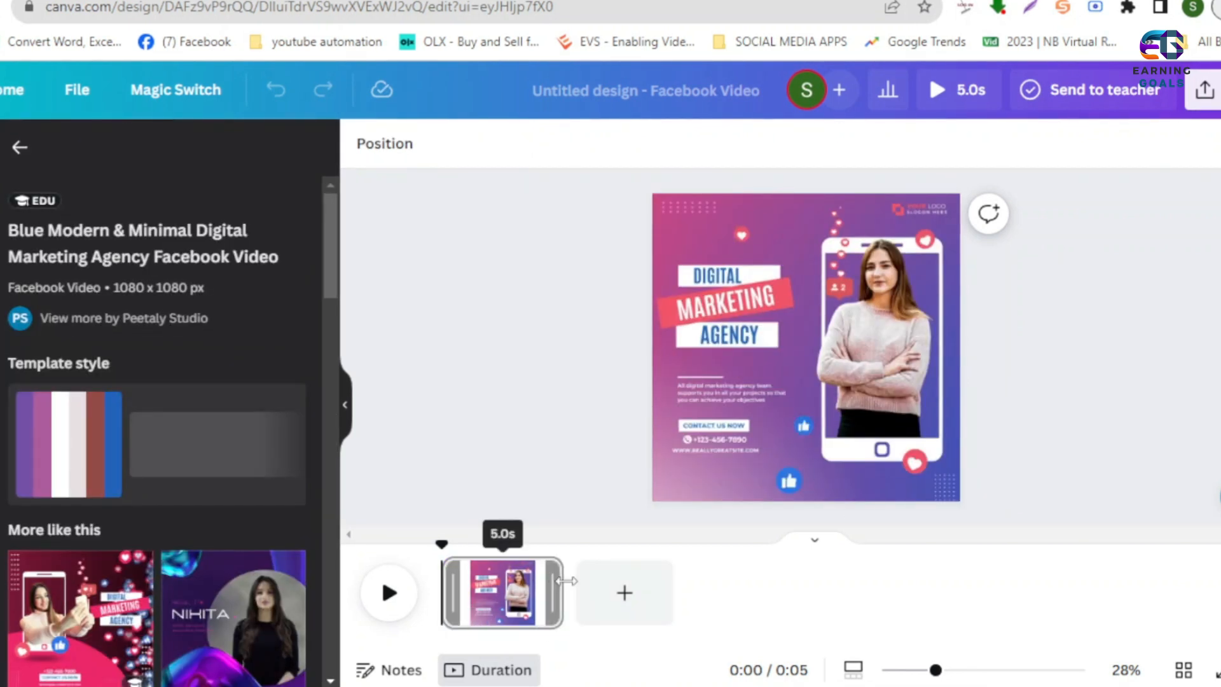
- Extend the page's duration to 9.6 seconds and change the DIGITAL heading text to WELCOME
left_click(617, 593)
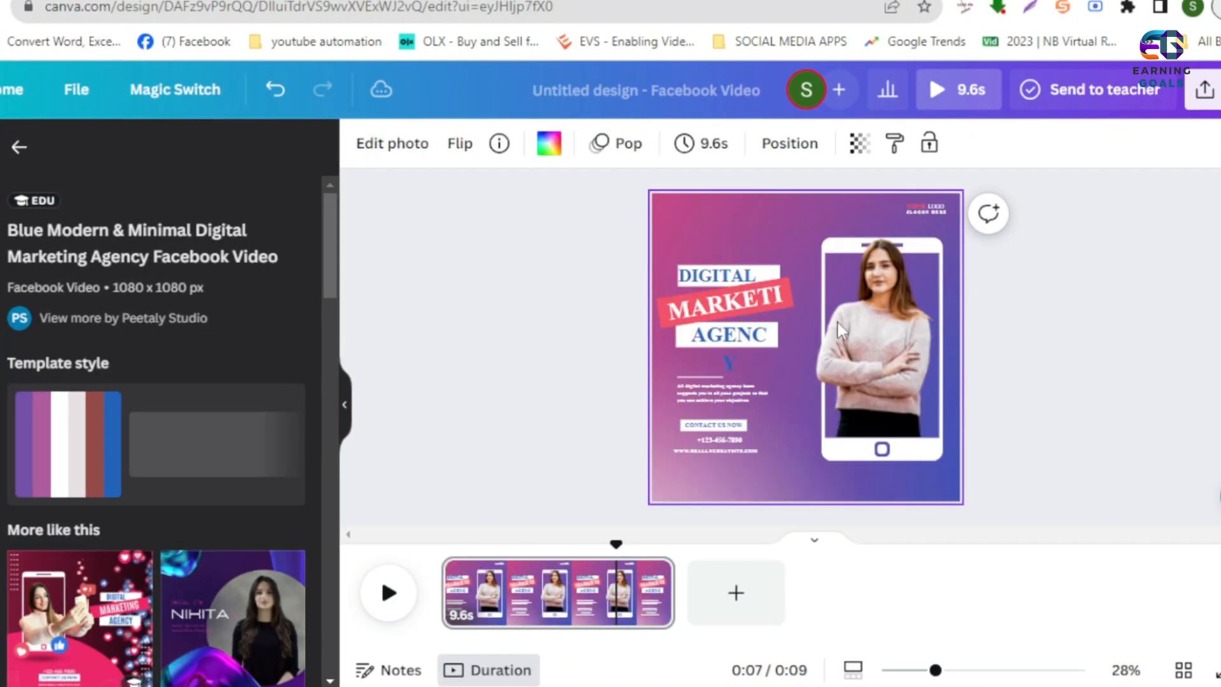
left_click(725, 280)
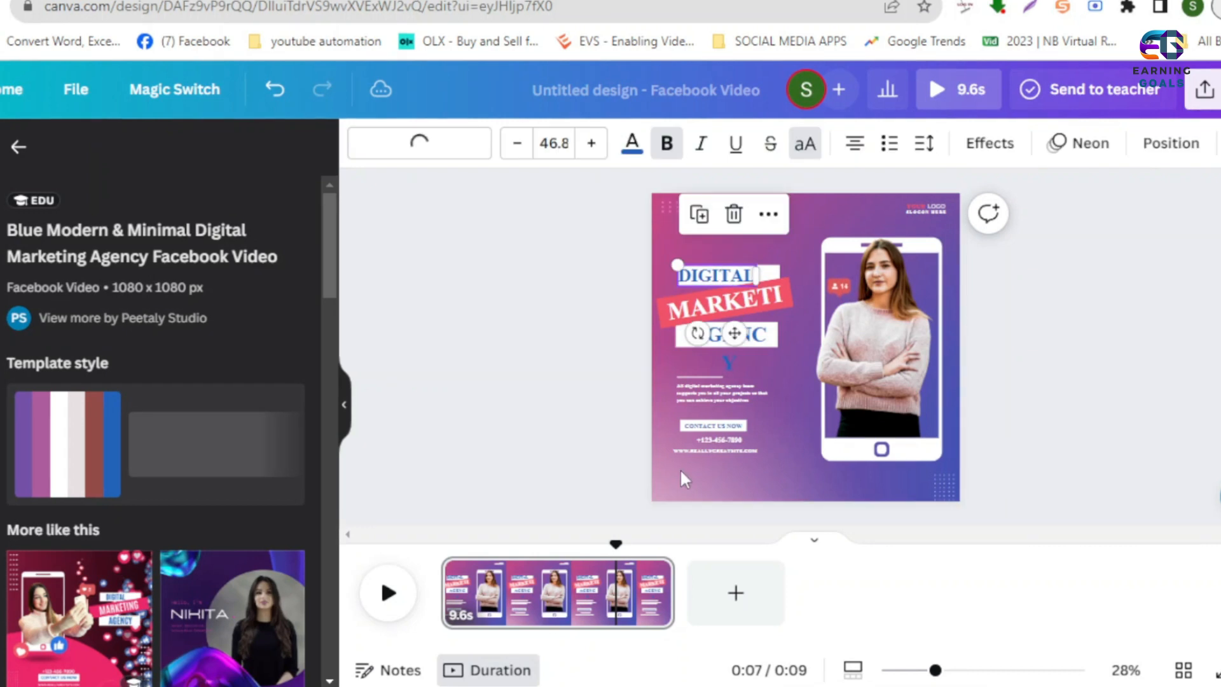
left_click(733, 337)
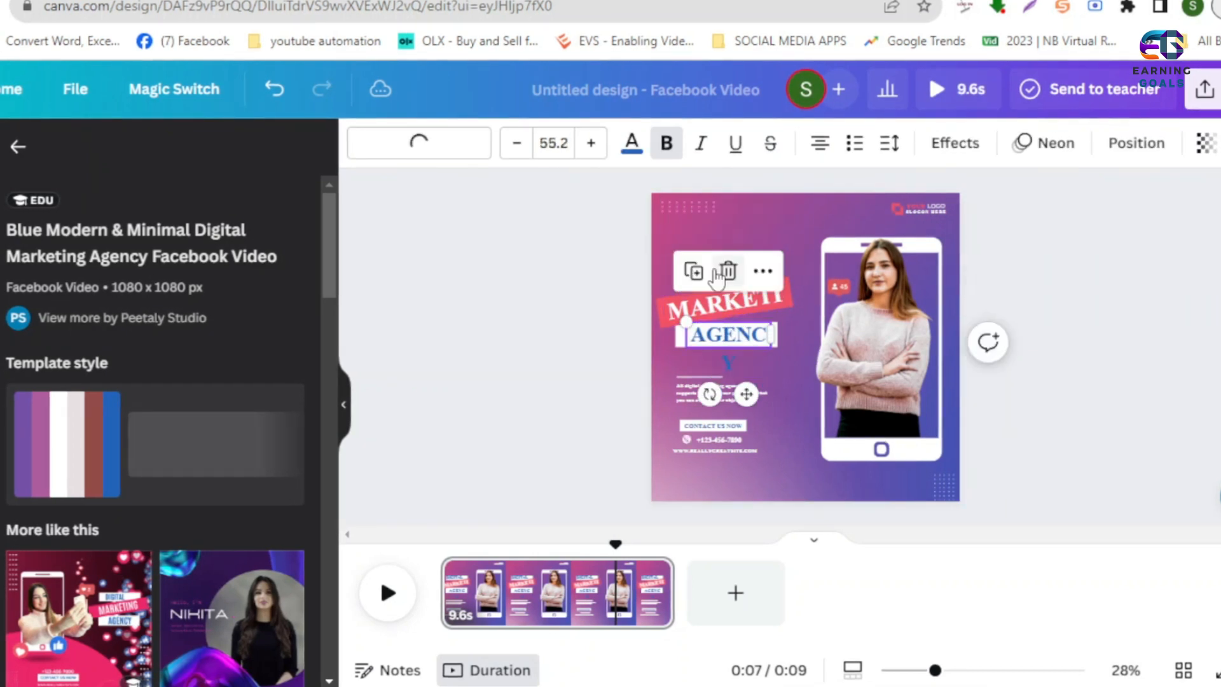
left_click(548, 292)
left_click(719, 276)
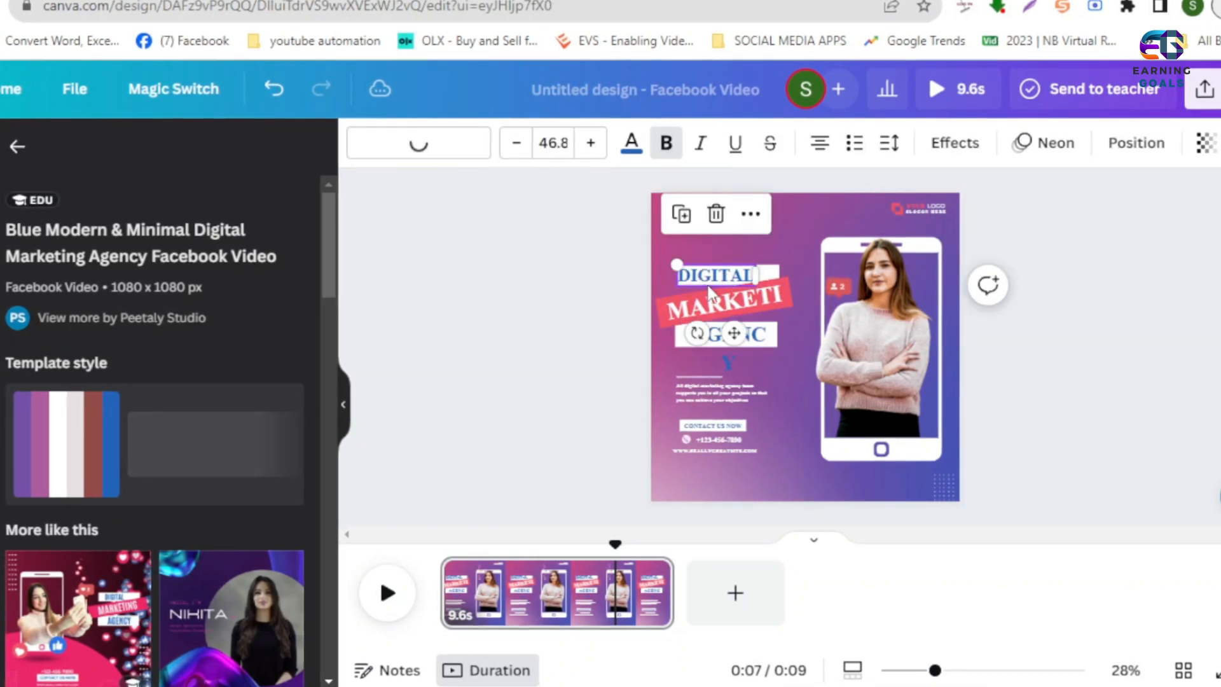
double_click(712, 273)
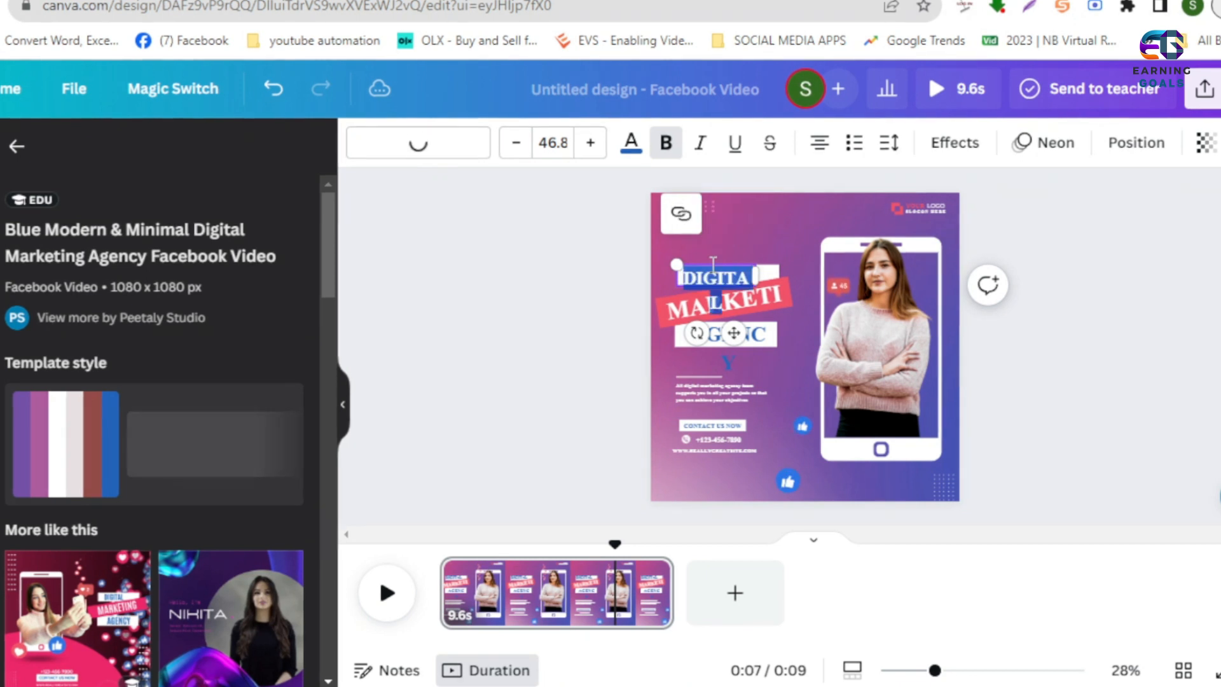
type("WELCOM")
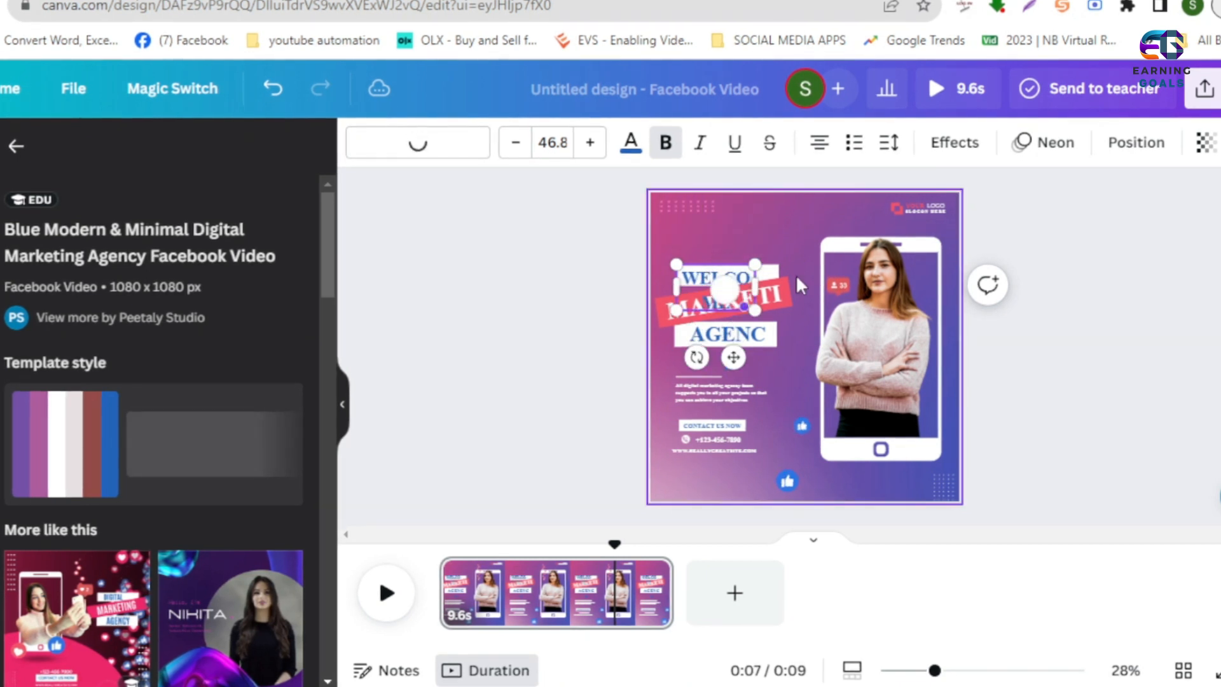
- Reduce the WELCOME heading's font size to 33.8 so it fits on its white strip
left_click(515, 143)
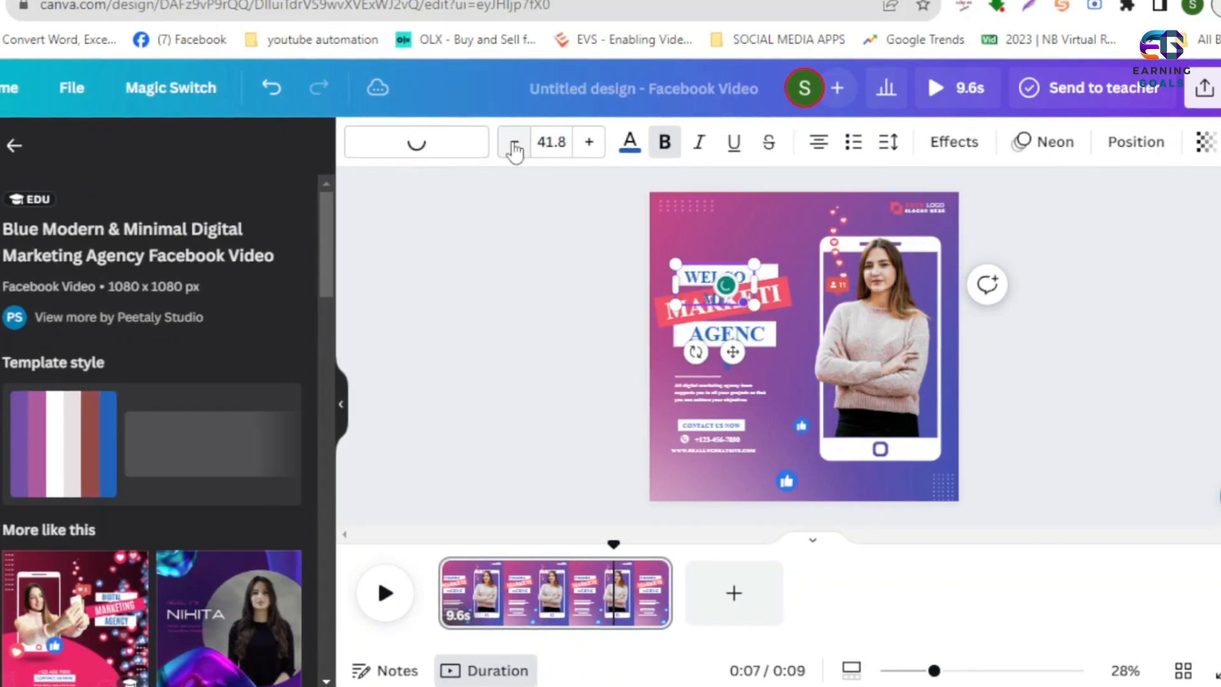
left_click(515, 143)
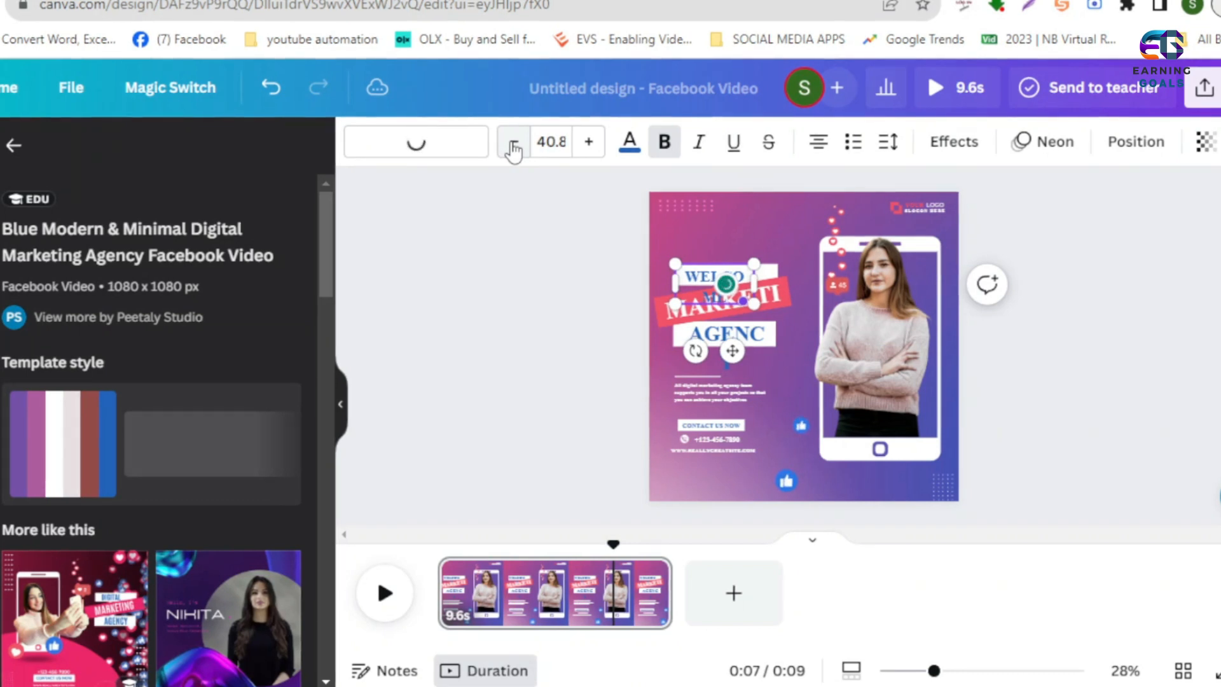
left_click(513, 143)
left_click(513, 143)
left_click(513, 143)
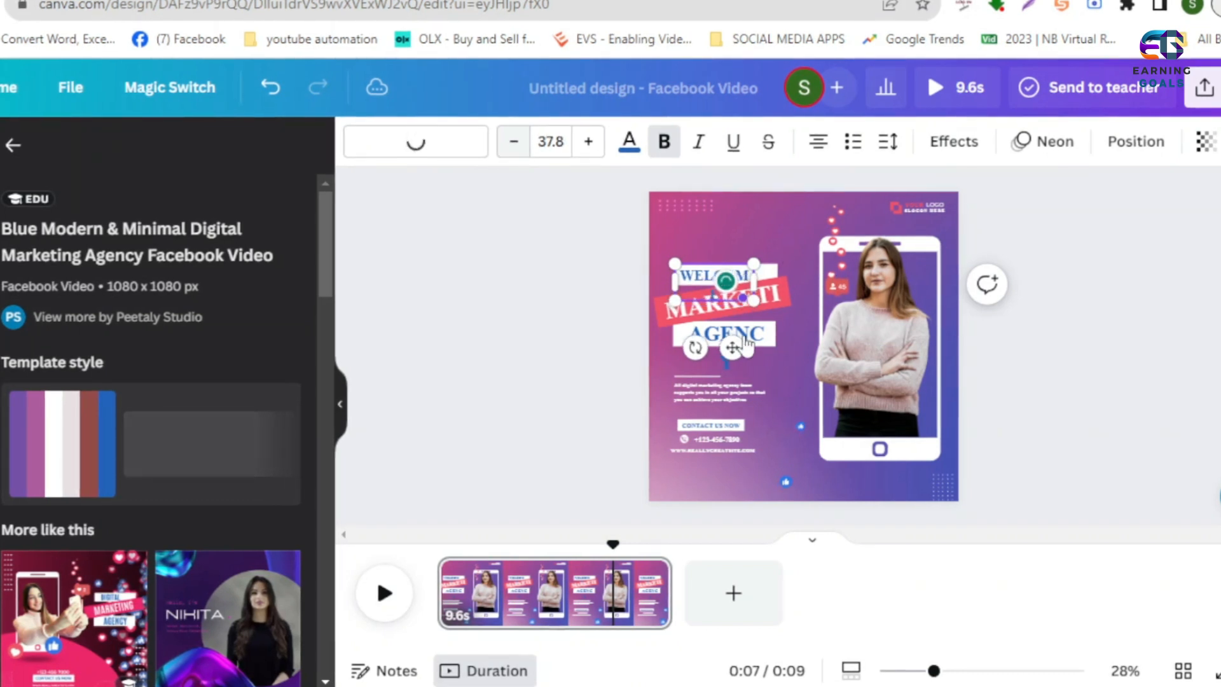
left_click(514, 143)
left_click(514, 143)
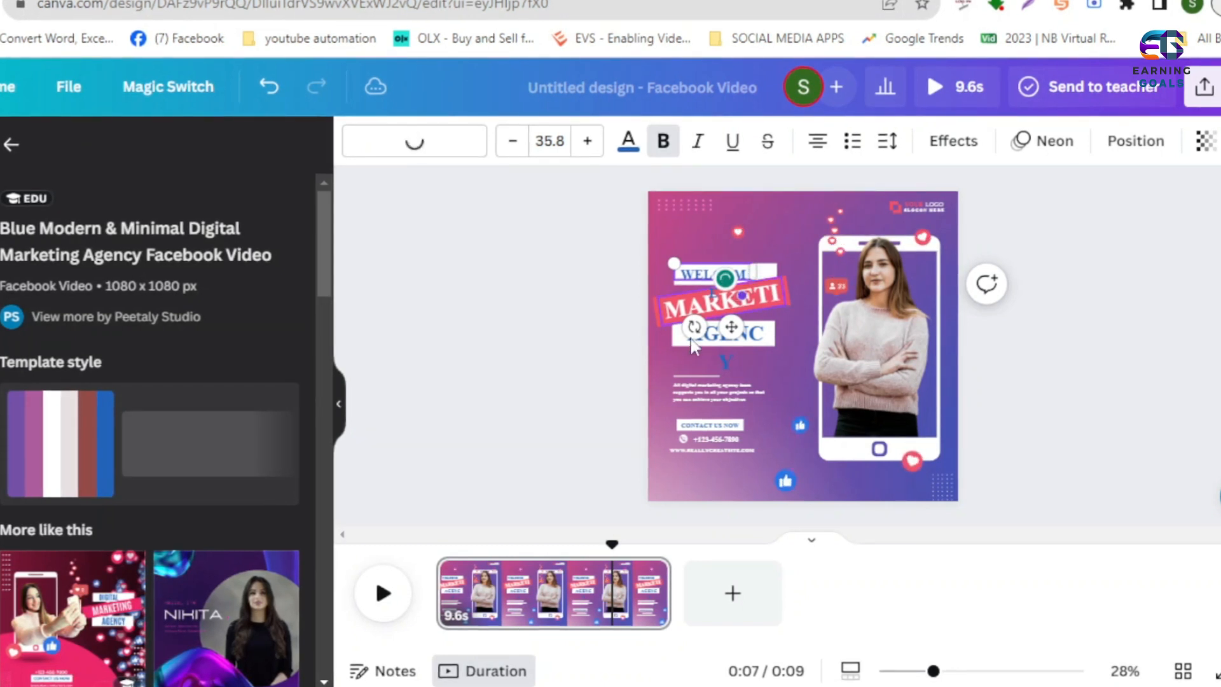
left_click(507, 144)
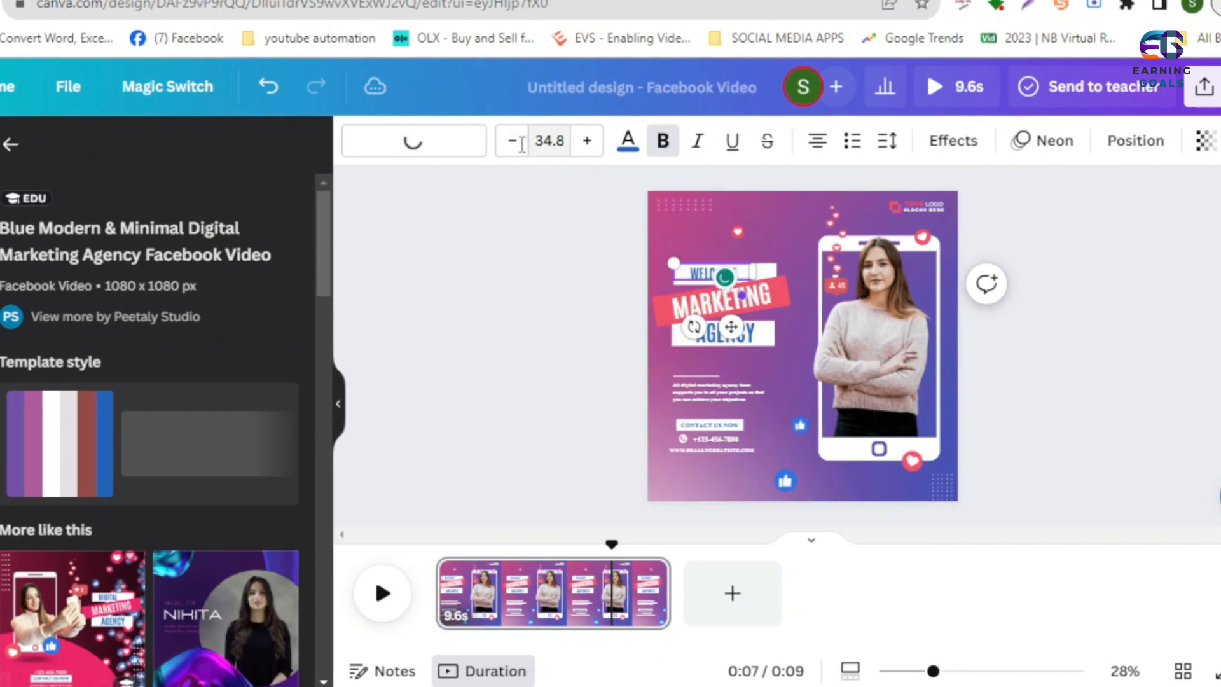
- Replace the MARKETING text on the slanted pink banner with TO MY
left_click(730, 311)
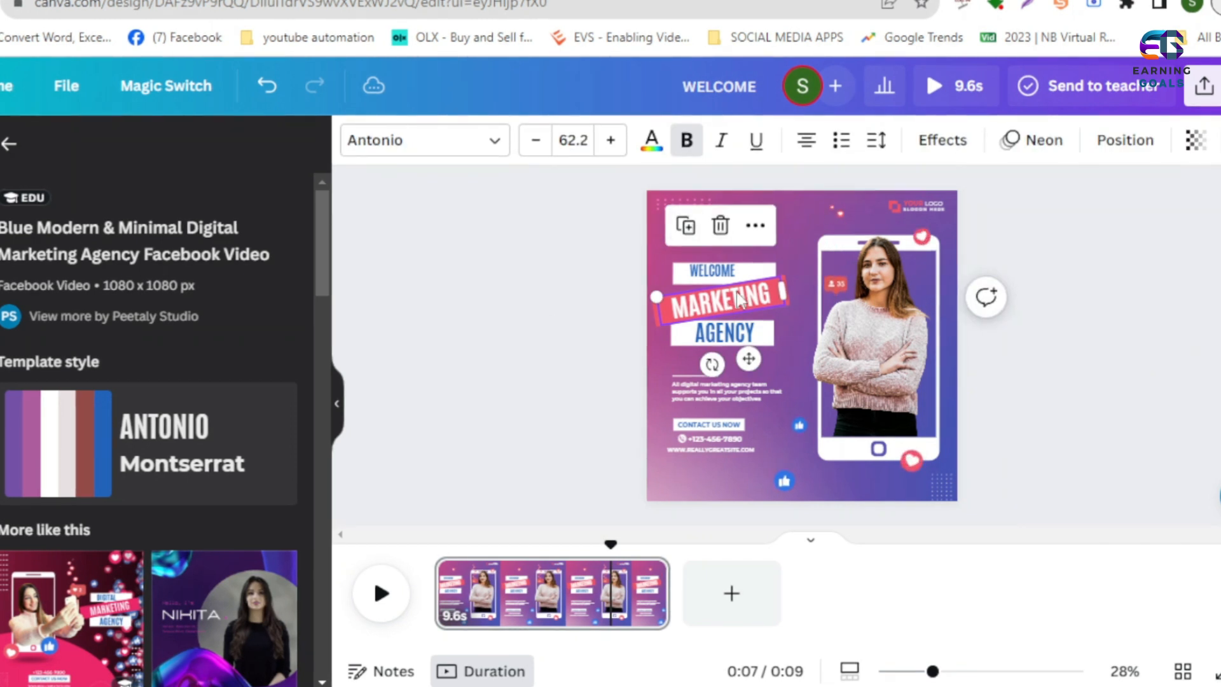
double_click(737, 299)
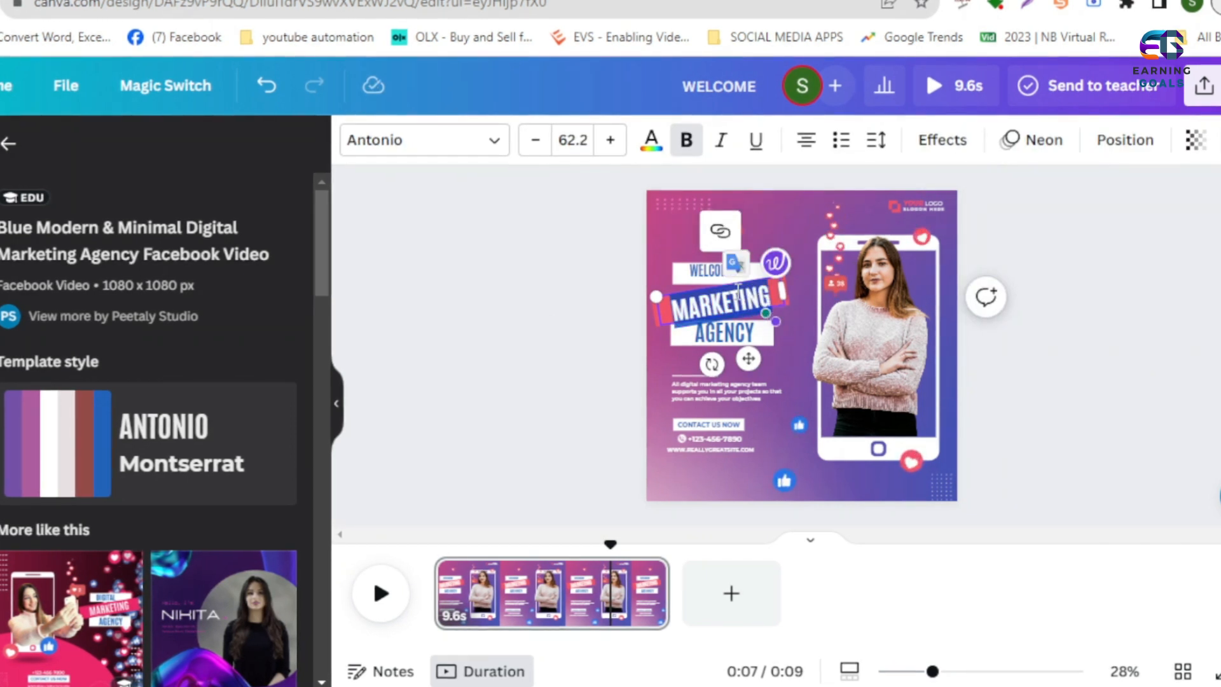
type("TO MY")
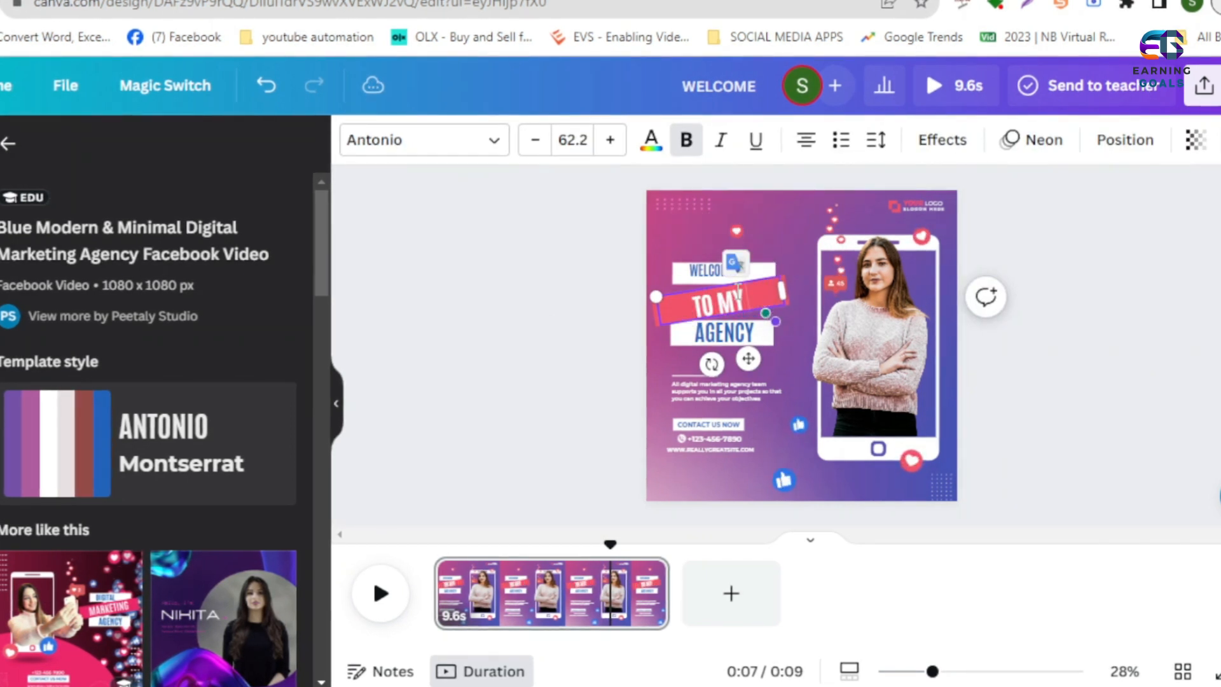
- Change the CONTACT US NOW label above the phone number to CONTACT US FOR DETAIL
left_click(723, 337)
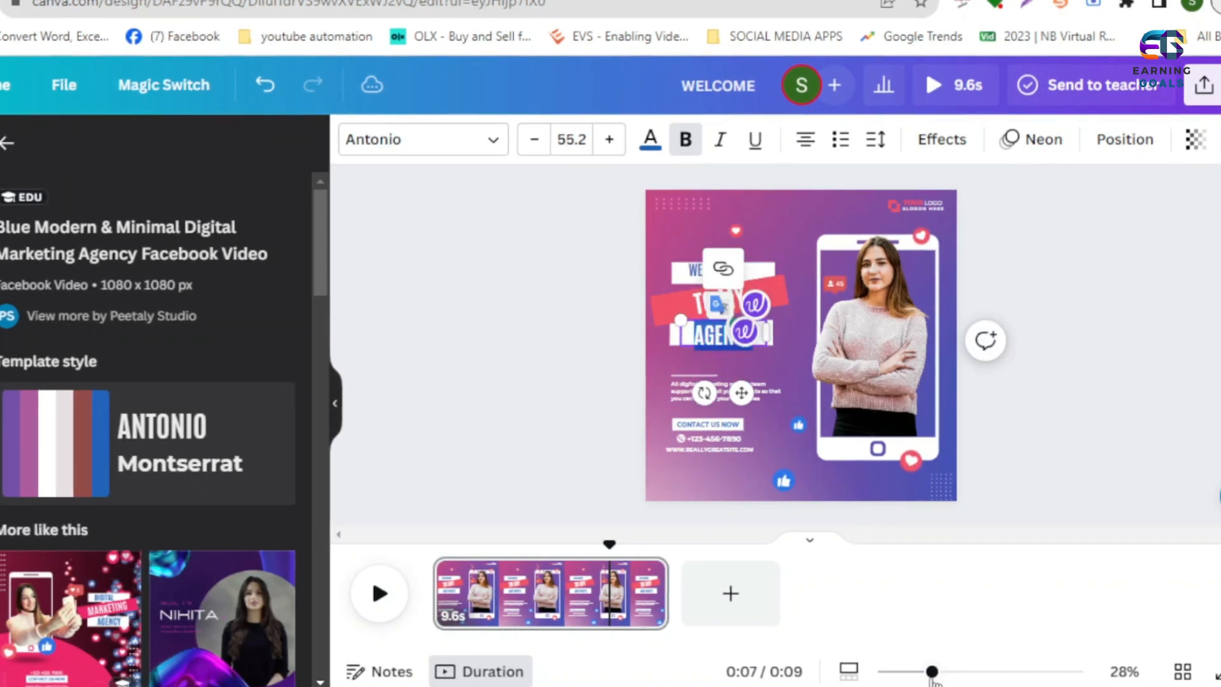
left_click(953, 671)
left_click_drag(940, 678, 970, 678)
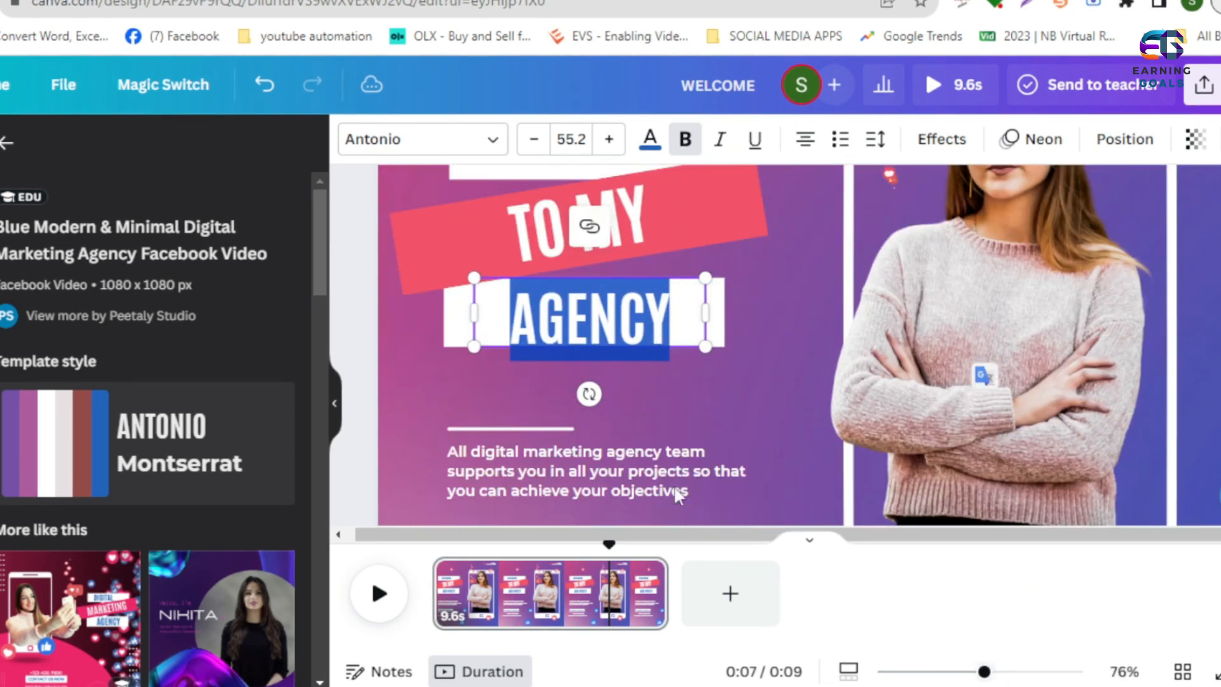
scroll(582, 322, "down", 4)
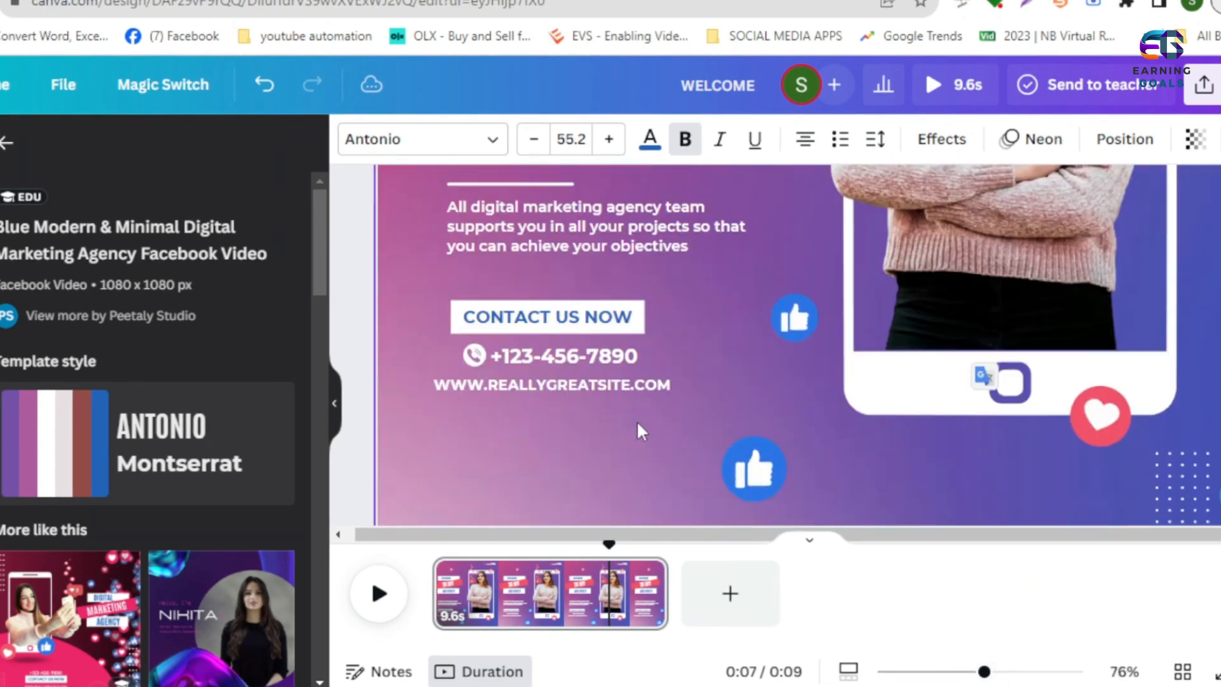
left_click(581, 321)
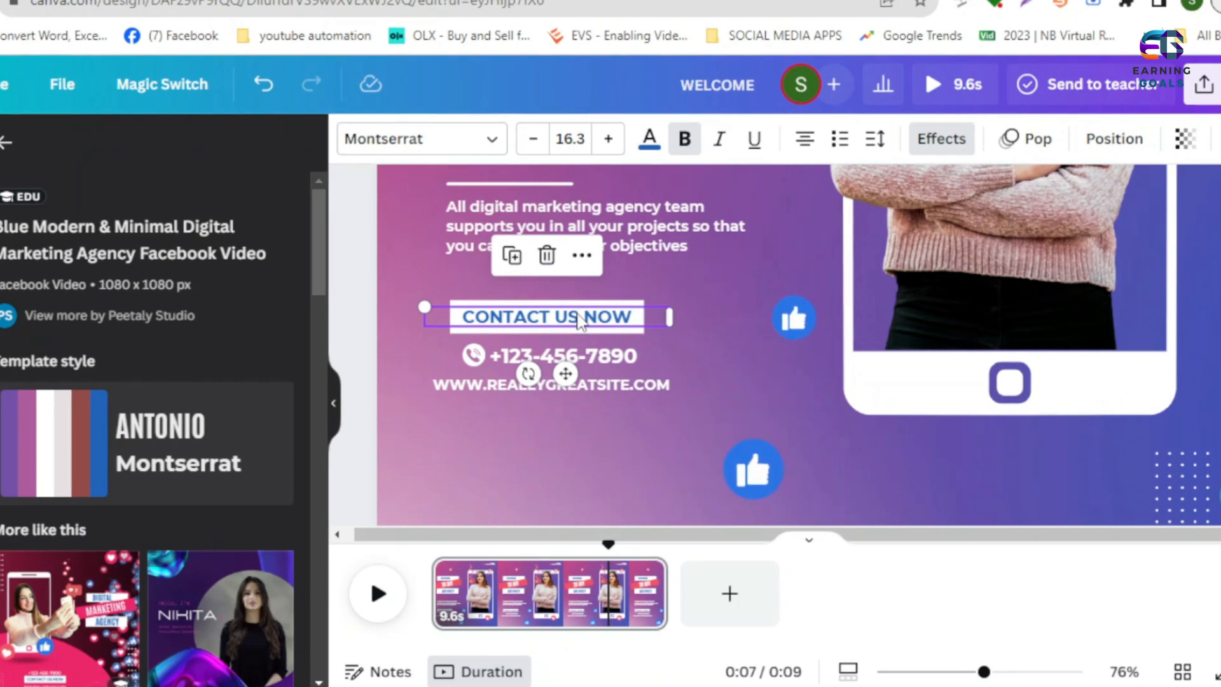
double_click(580, 321)
key("Right")
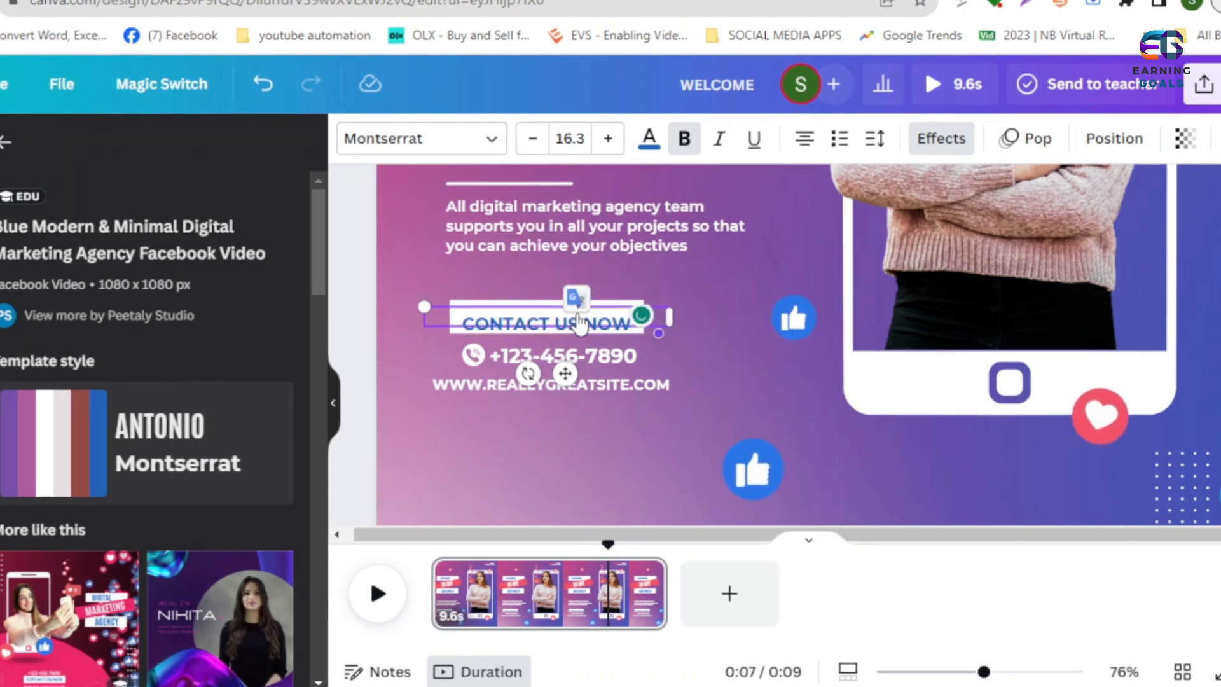
key("BackSpace")
key("BackSpace")
key("BackSpace")
type("FOR DETAIL")
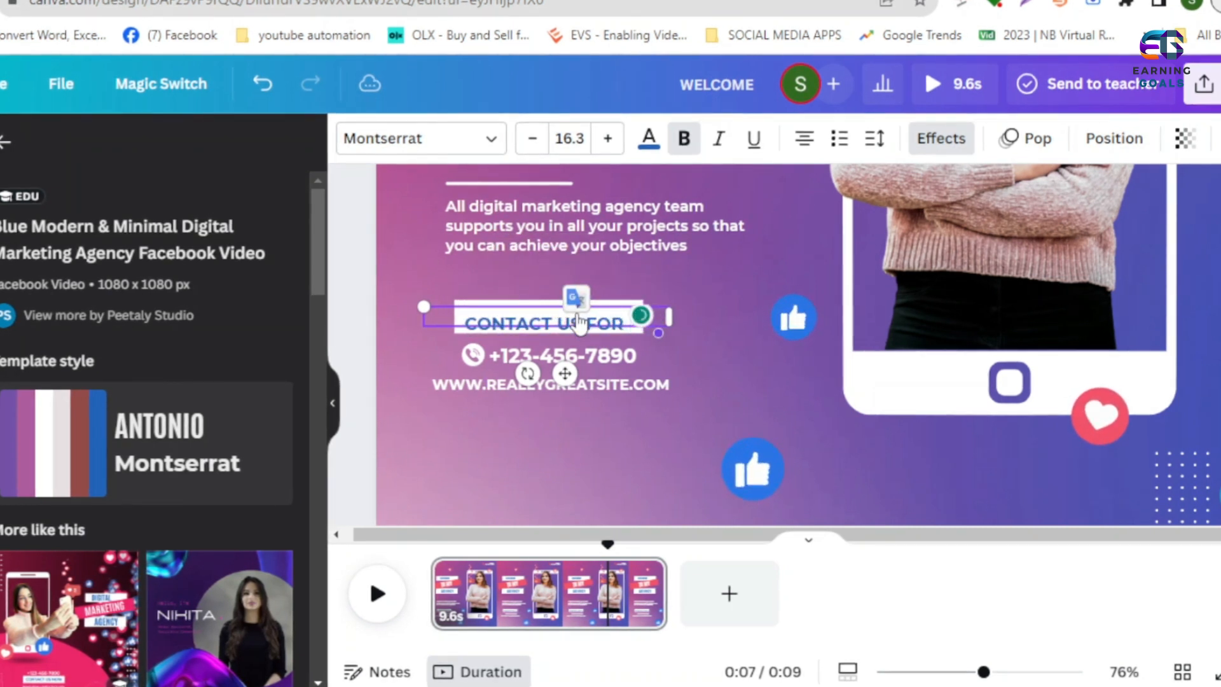
- Reduce the contact label's font size to 14.3
left_click(529, 141)
left_click(529, 141)
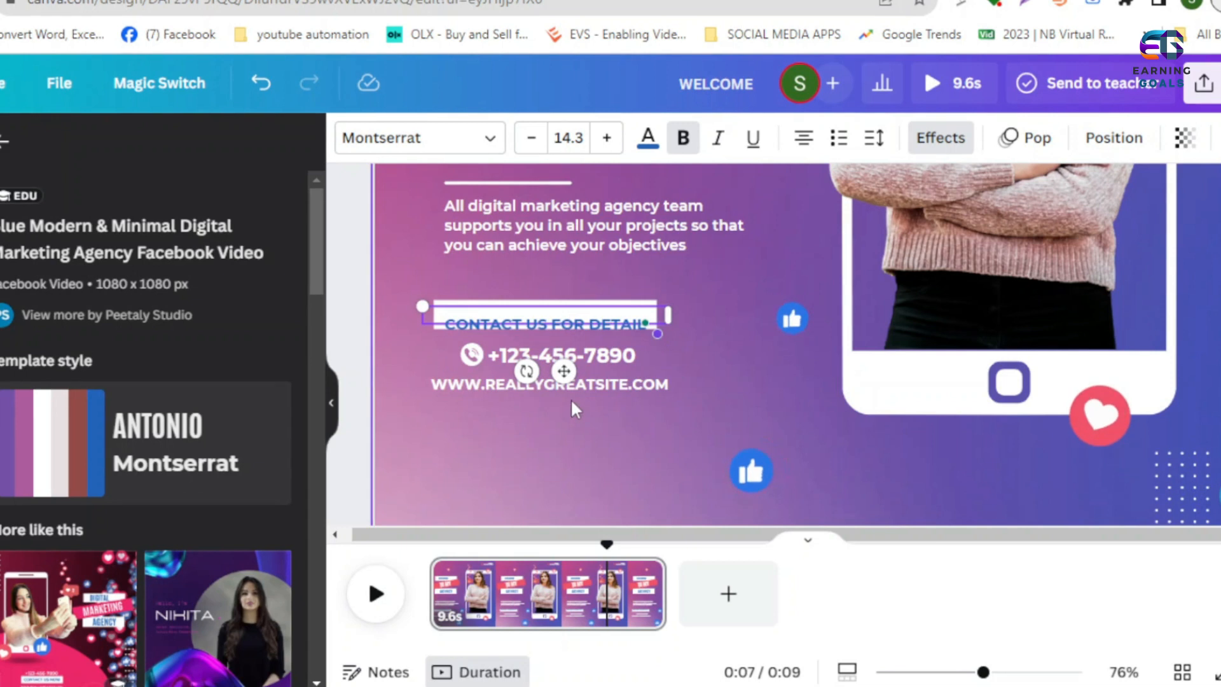
left_click(649, 326)
- Replace the placeholder phone number beside the phone icon with the agency's contact number
left_click(579, 358)
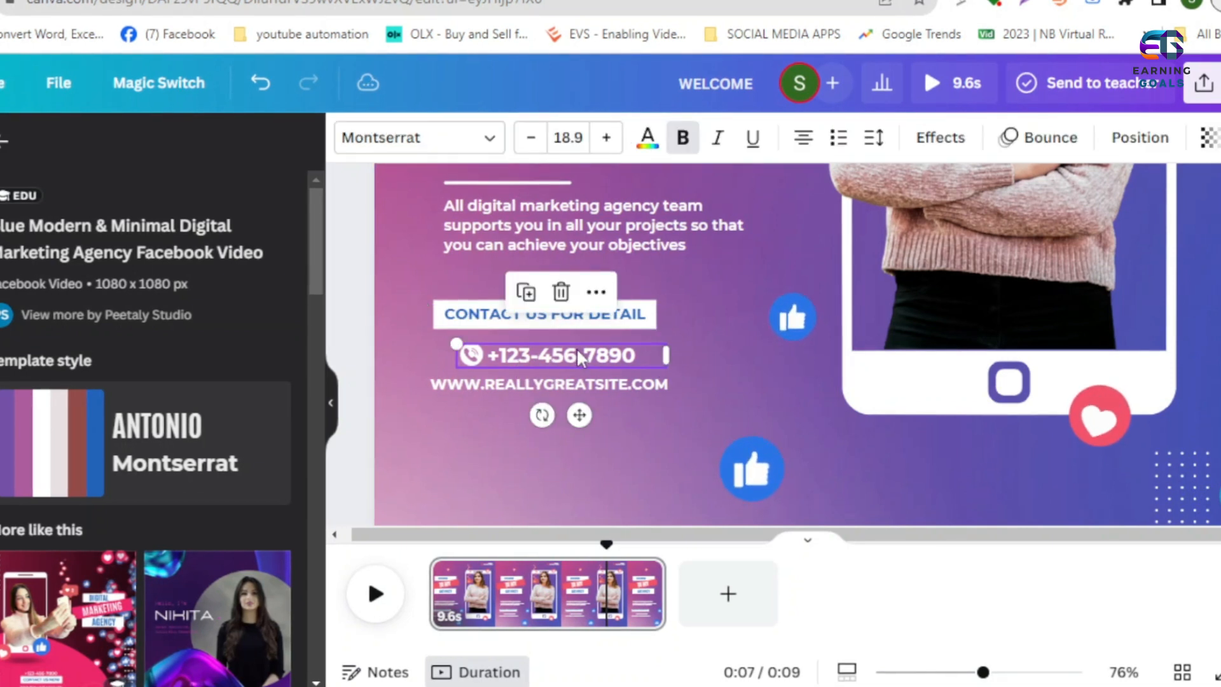
triple_click(580, 358)
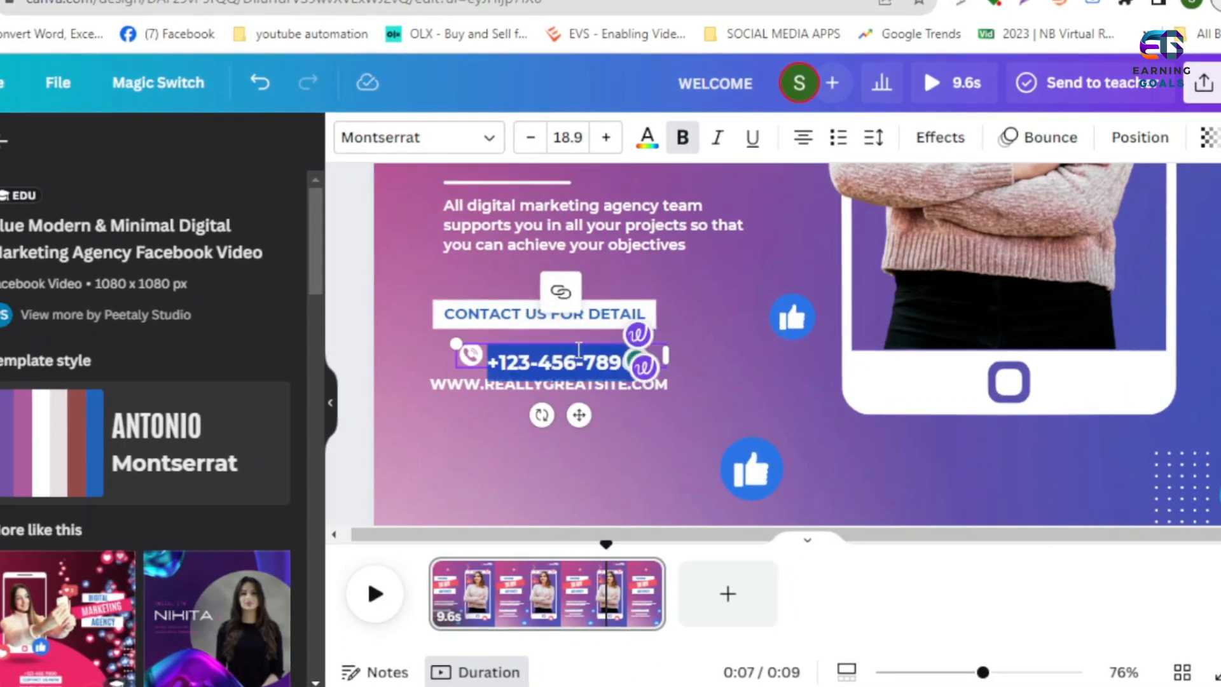
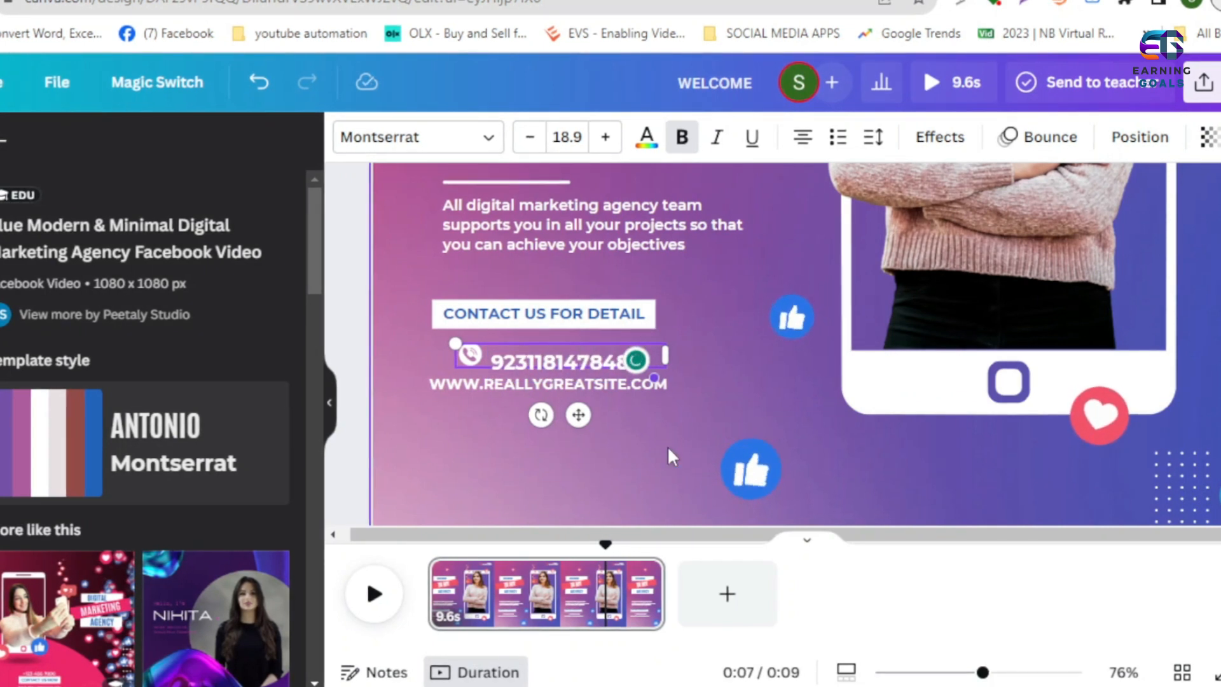
left_click(771, 370)
scroll(832, 325, "up", 5)
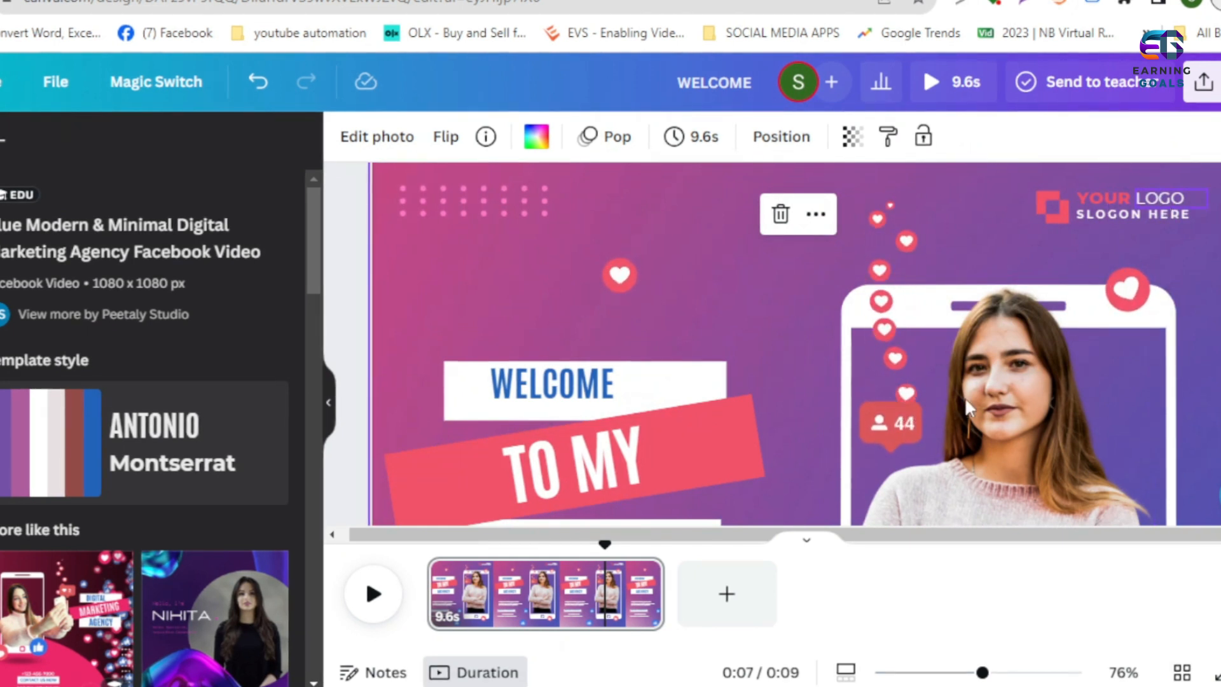
left_click(1108, 199)
left_click(943, 672)
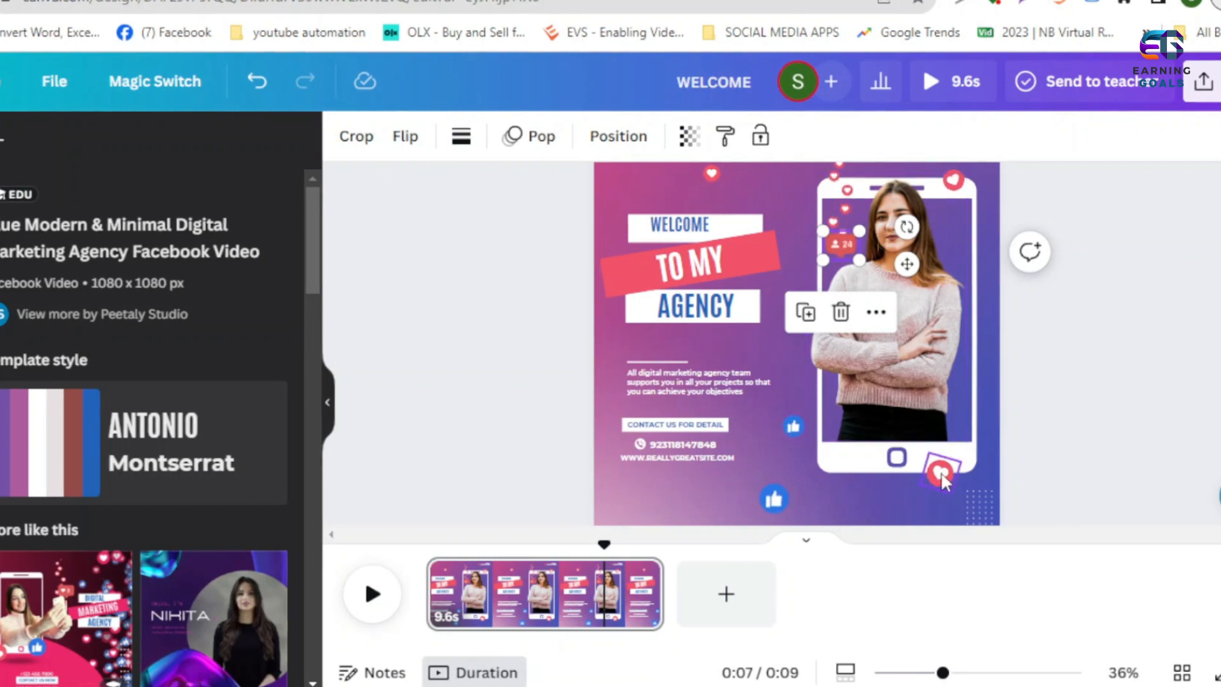
left_click(1158, 407)
left_click(482, 195)
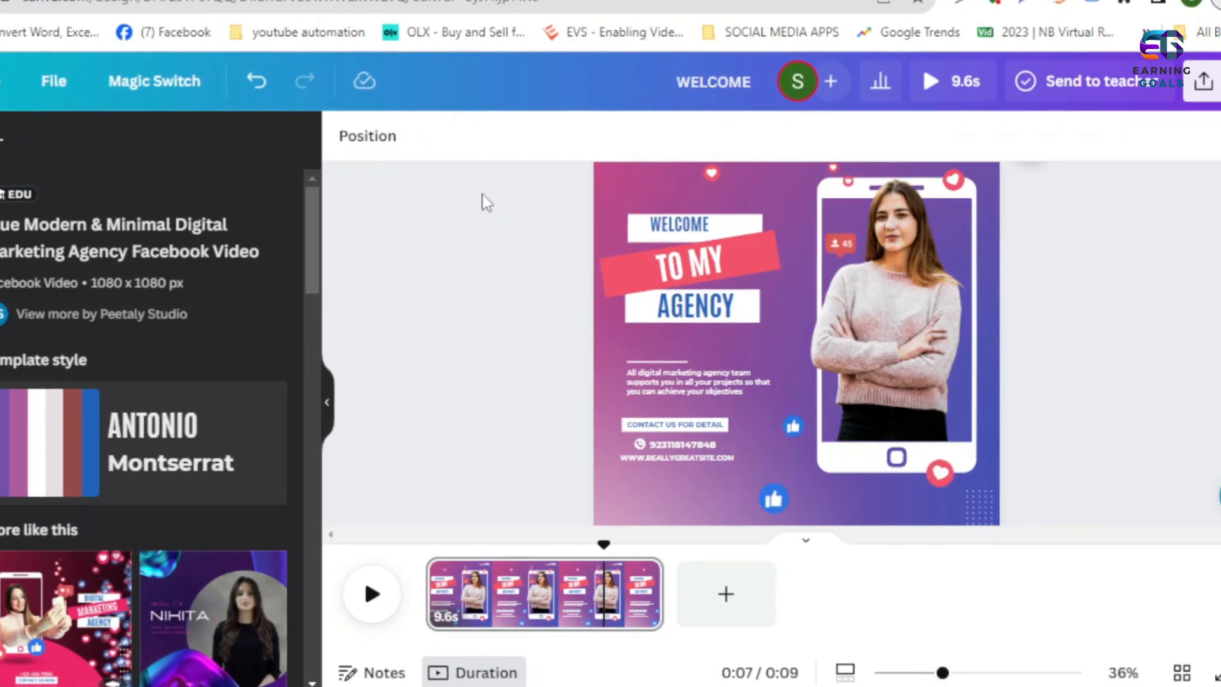
- Add a heading to the page reading BOOST YOUR BUSINESS WITH DIGITAL MARKETING
left_click(0, 302)
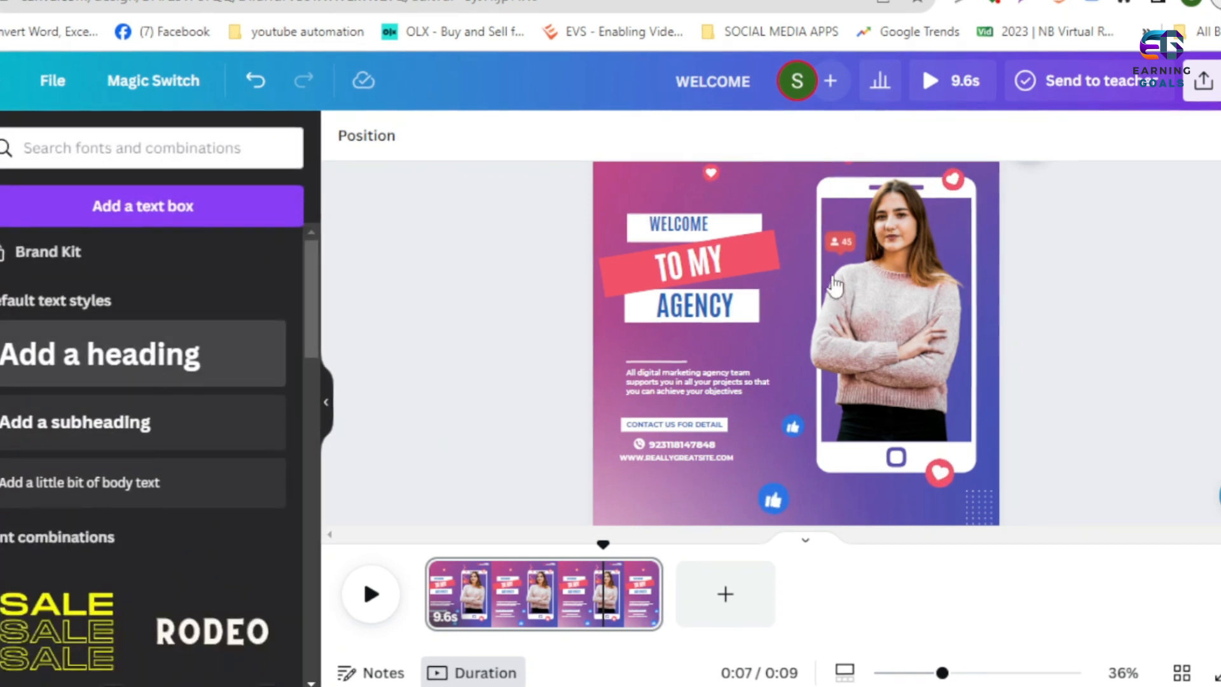
type("BOOST YOUR BUSI")
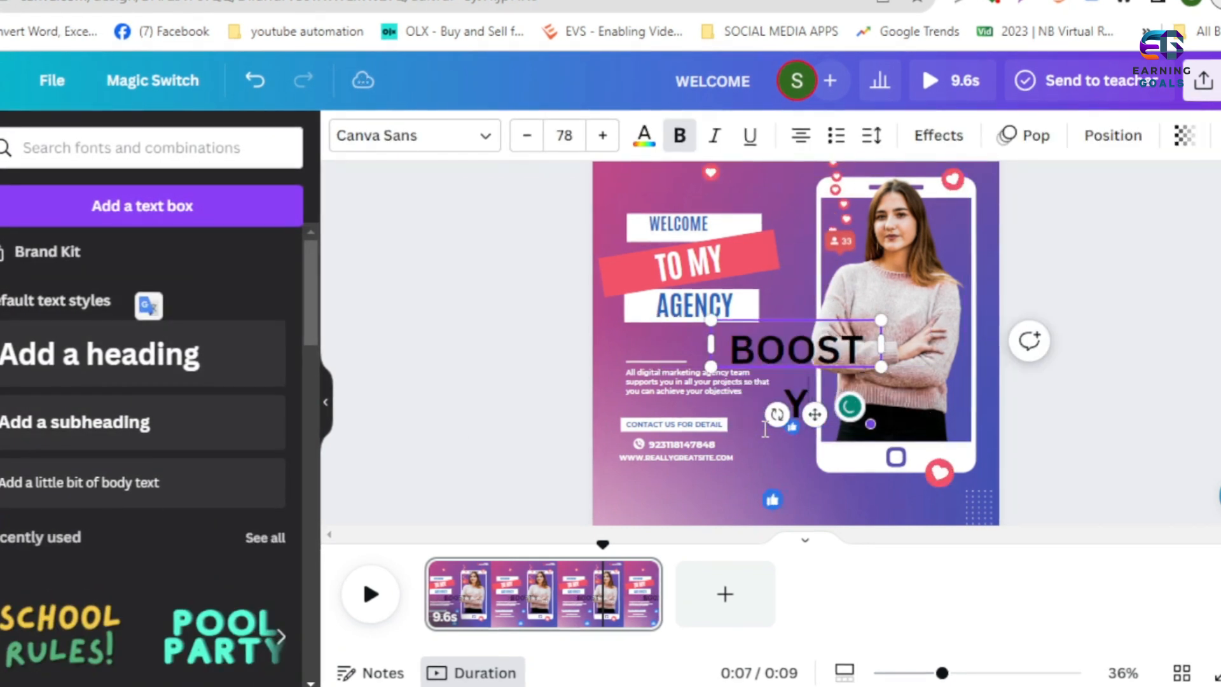
type("NESS")
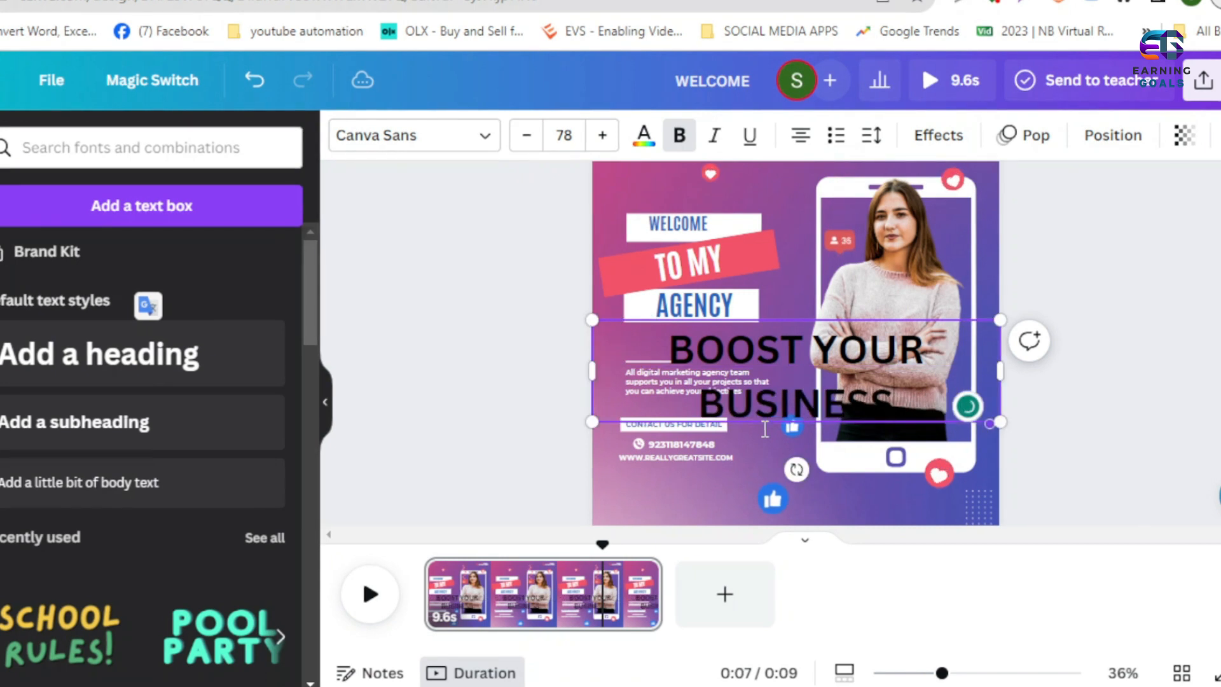
type(" WITH DIGITAL MARKETING")
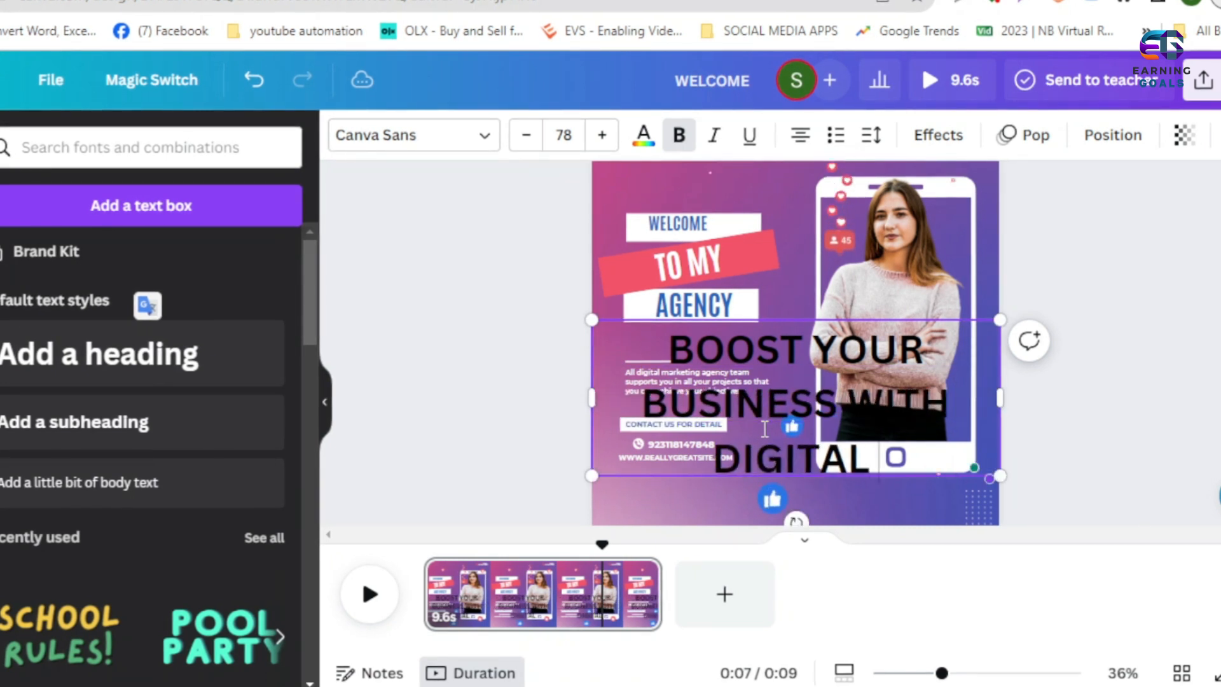
- Reduce the new BOOST YOUR BUSINESS heading to font size 54 and move it to the bottom edge of the page
left_click(523, 137)
left_click(522, 137)
left_click(522, 137)
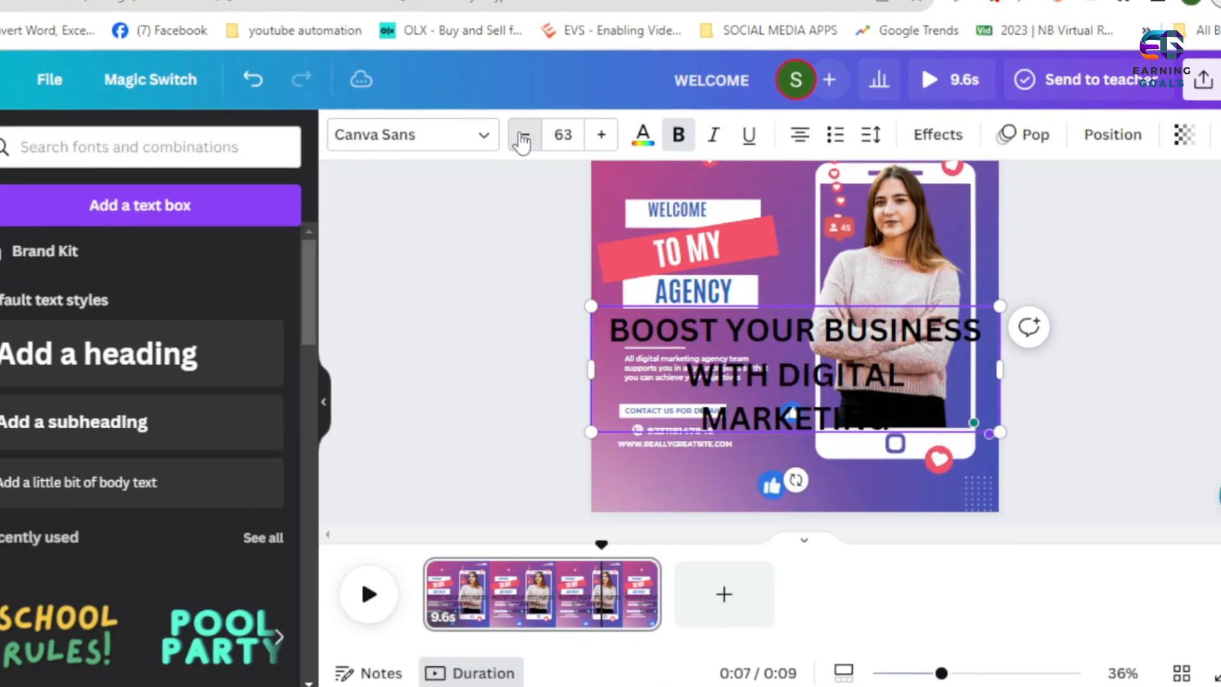
left_click(522, 137)
left_click(522, 137)
left_click(523, 137)
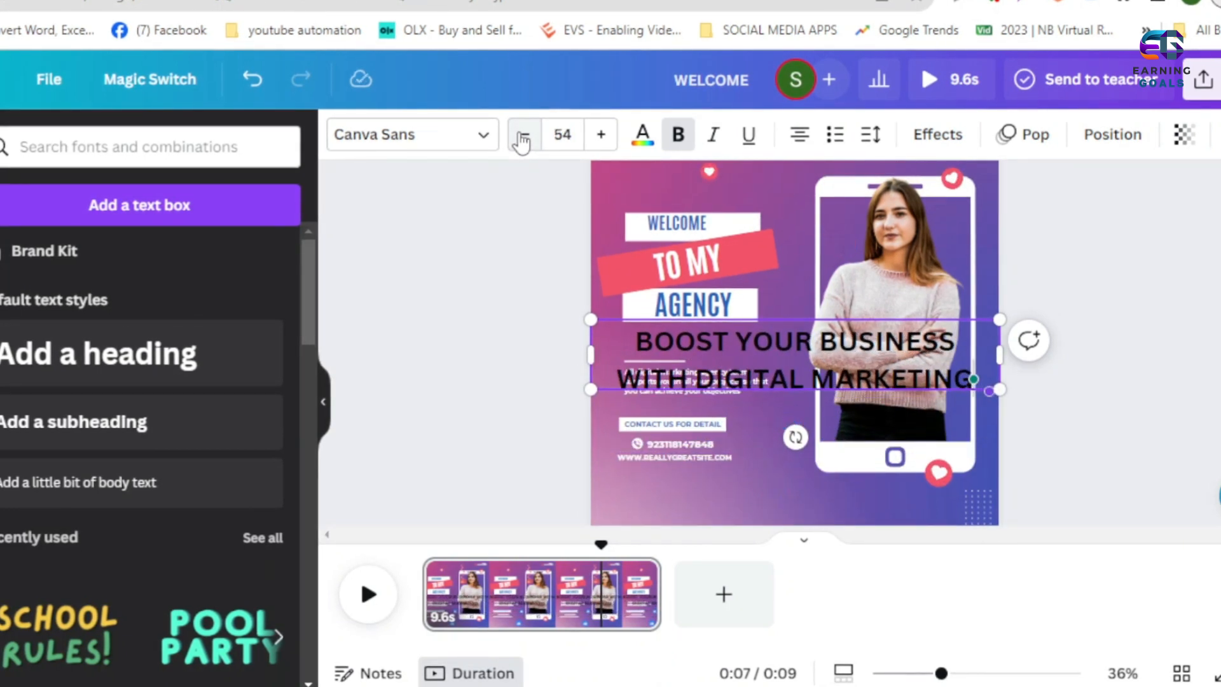
left_click(534, 369)
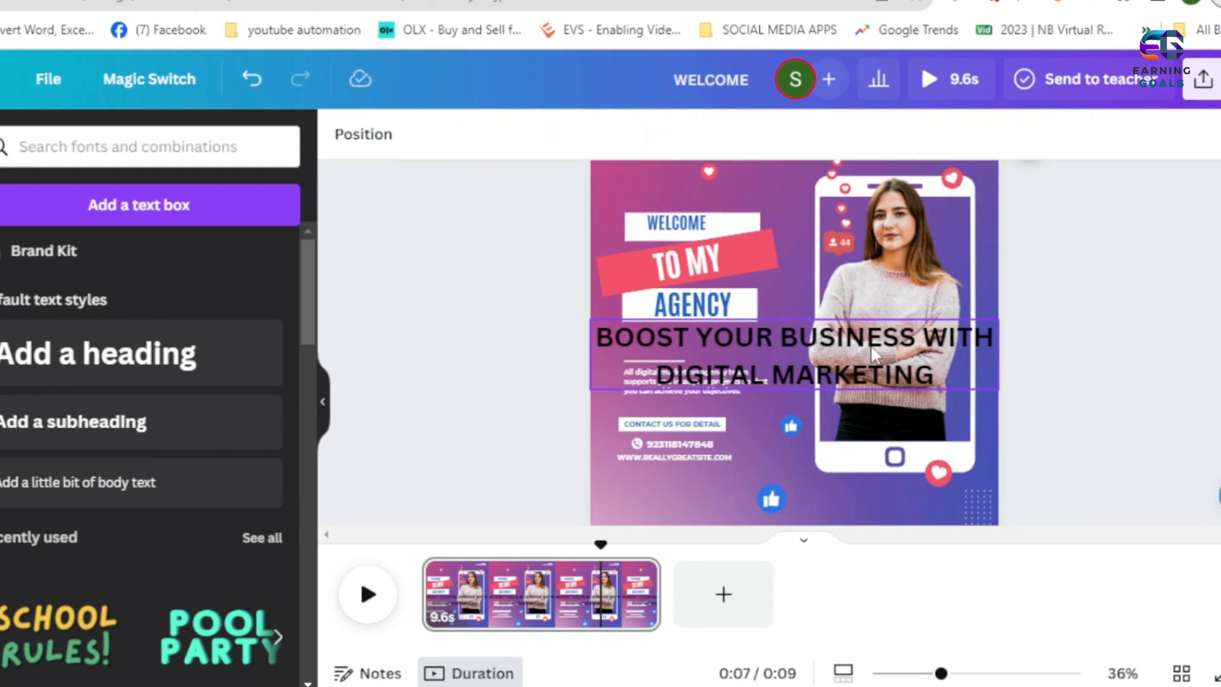
left_click(873, 353)
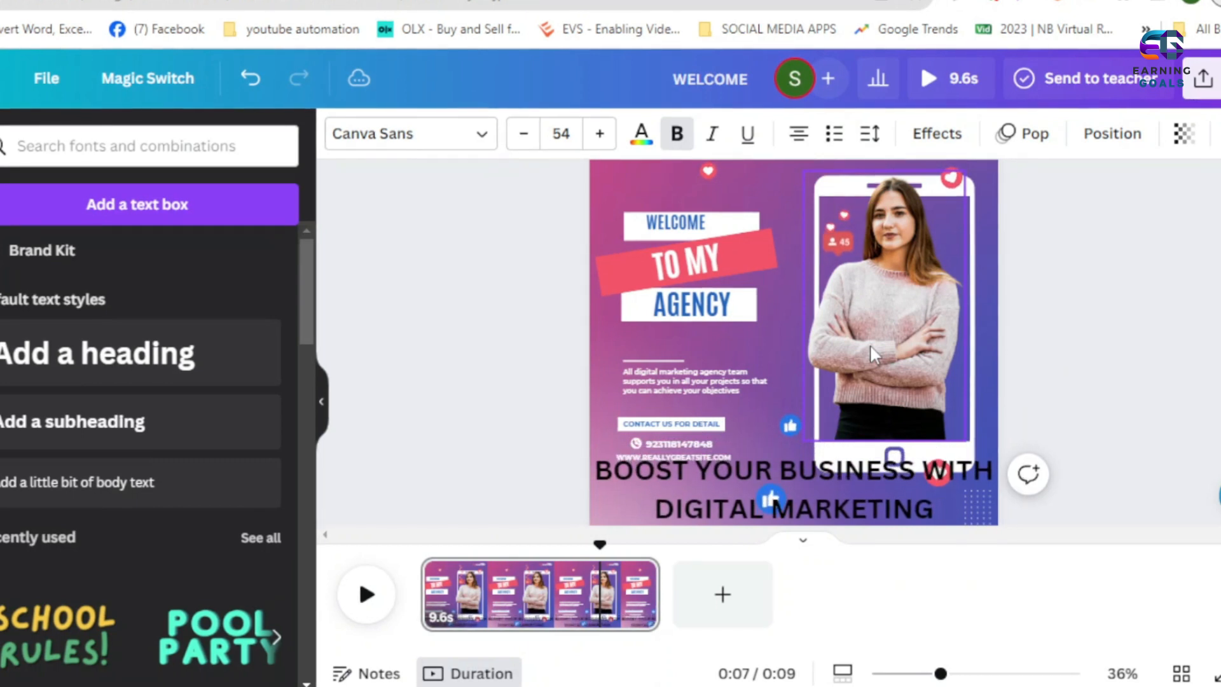
- Reduce the BOOST YOUR BUSINESS WITH DIGITAL MARKETING heading to font size 44
left_click(524, 134)
left_click(525, 134)
left_click(525, 134)
left_click(526, 133)
left_click(526, 133)
left_click(526, 134)
left_click(526, 134)
left_click(526, 133)
left_click(526, 133)
left_click(526, 133)
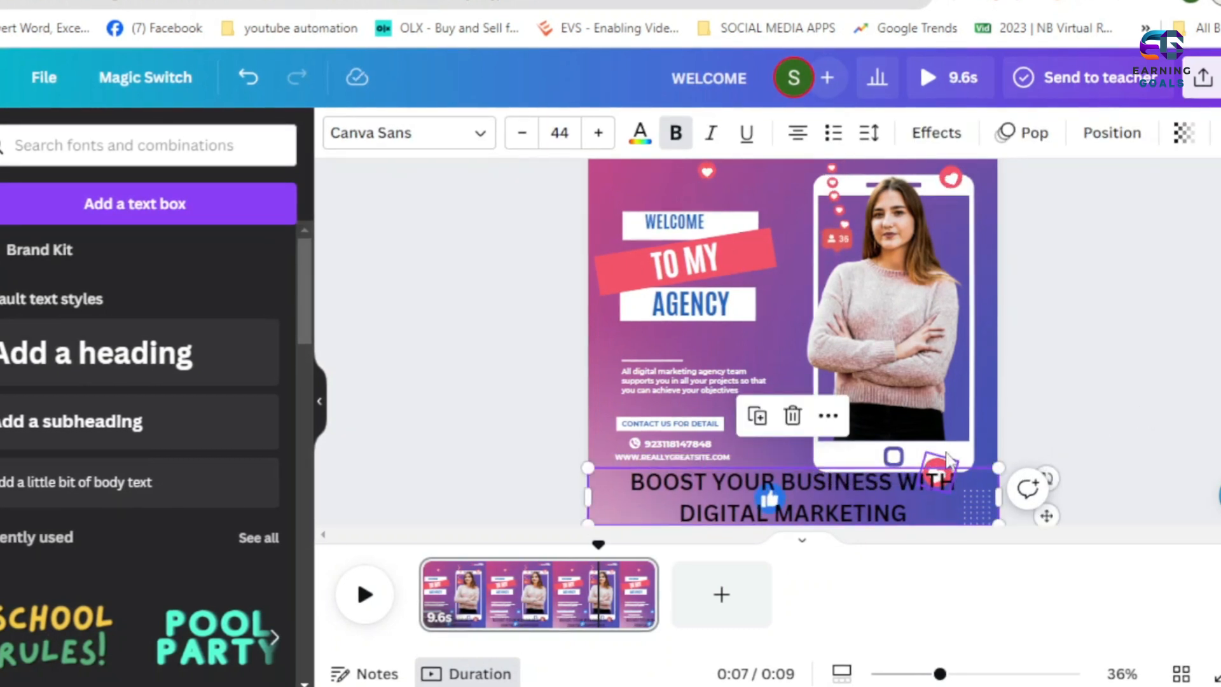
- Send the heading one layer backward and move the overlapping heart and thumbs-up stickers off it onto the phone frame
left_click(981, 378)
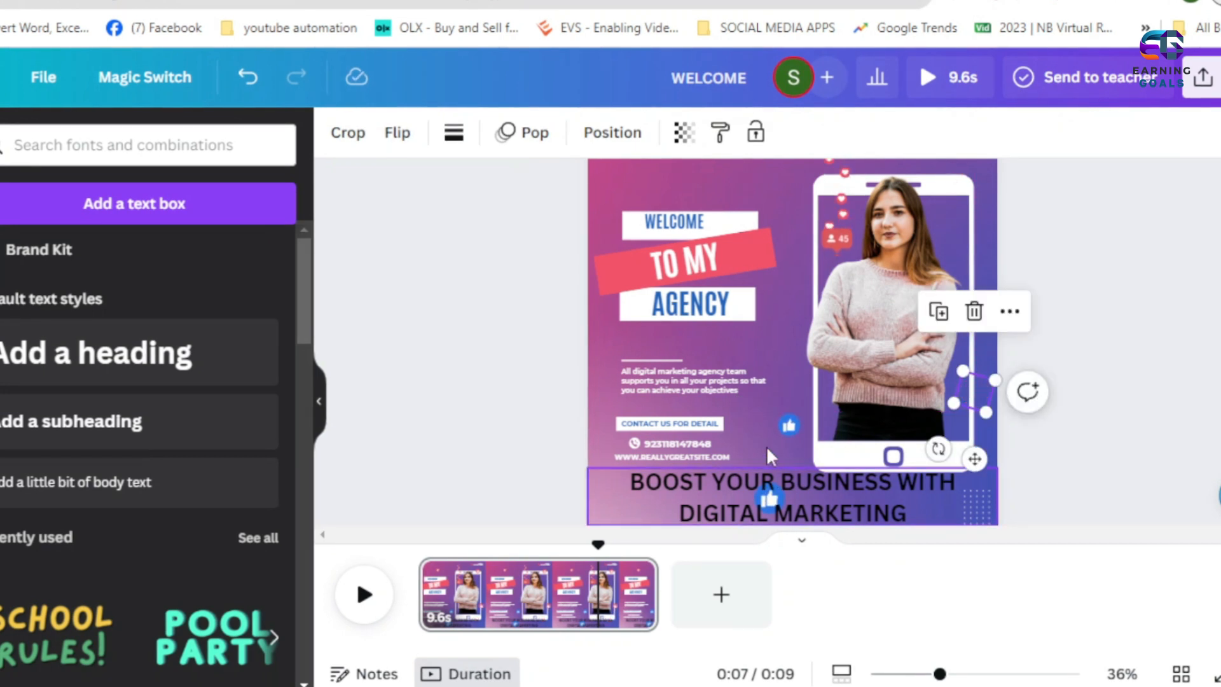
right_click(804, 480)
mouse_move(1060, 330)
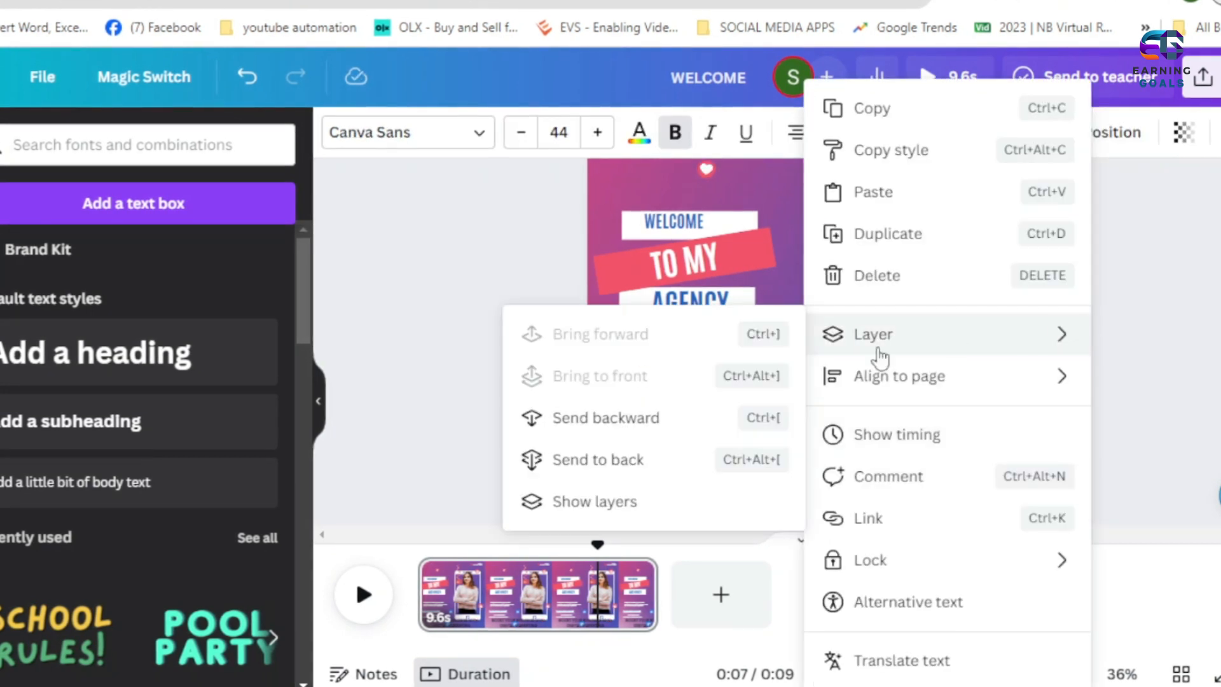
left_click(622, 430)
left_click(859, 375)
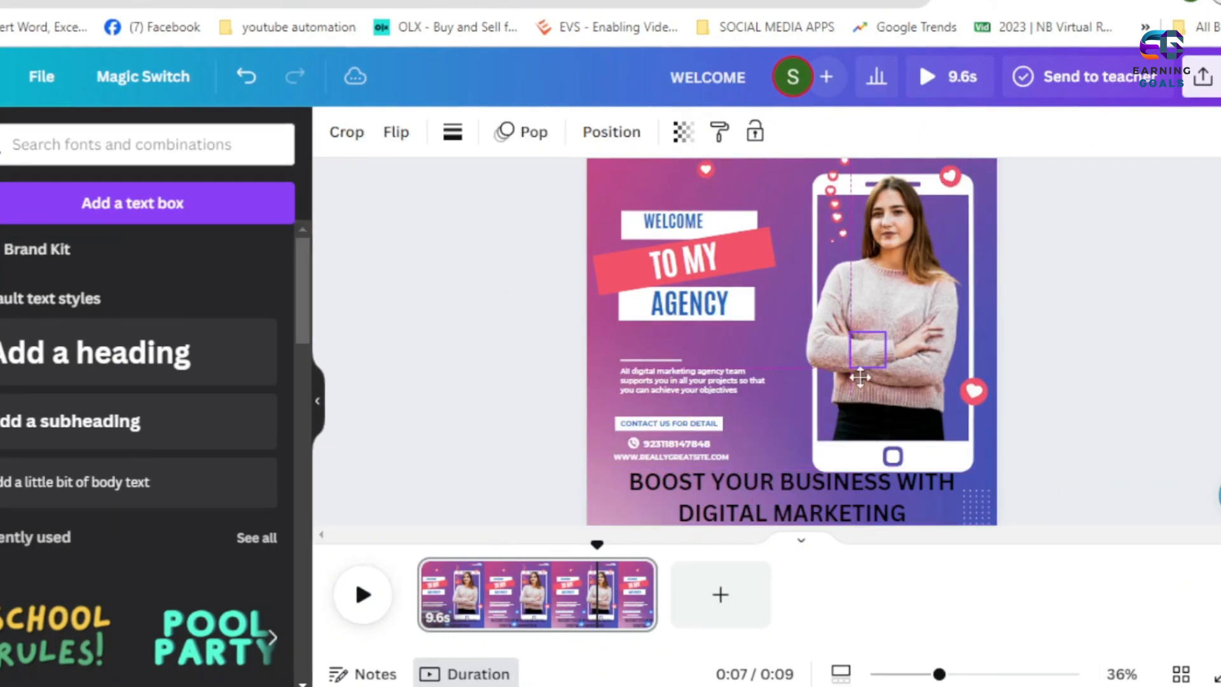
left_click(1166, 358)
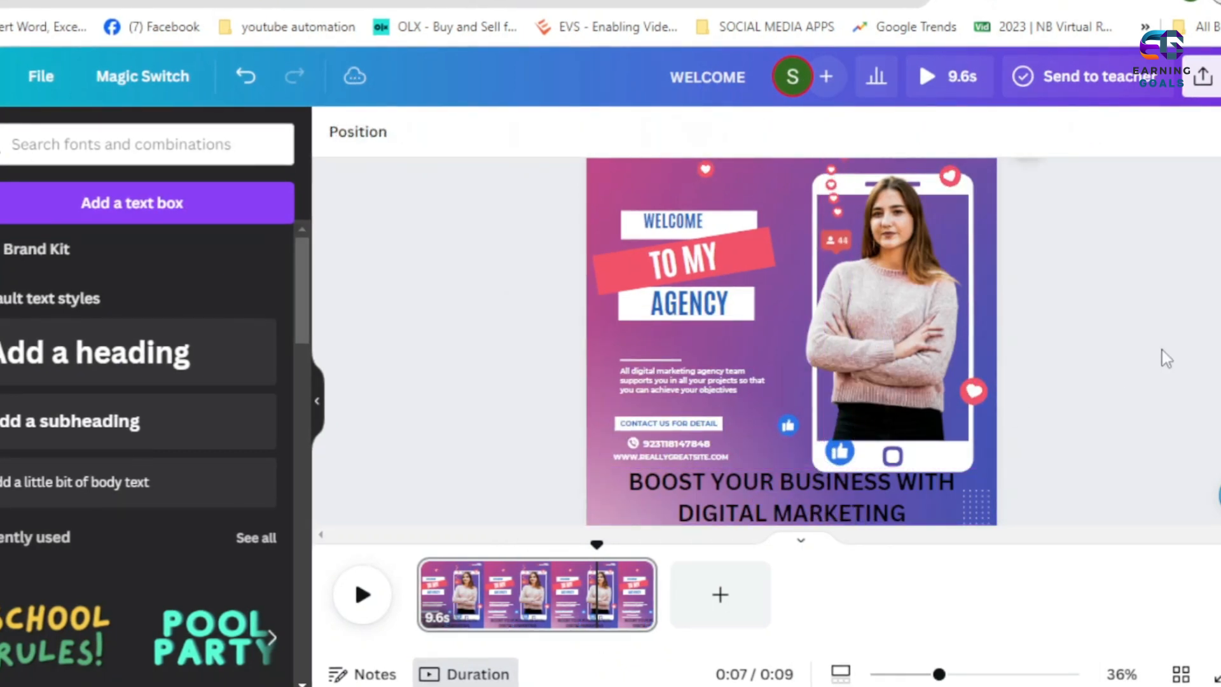
- Change the font of the BOOST YOUR BUSINESS heading to Nafees Regular
left_click(789, 493)
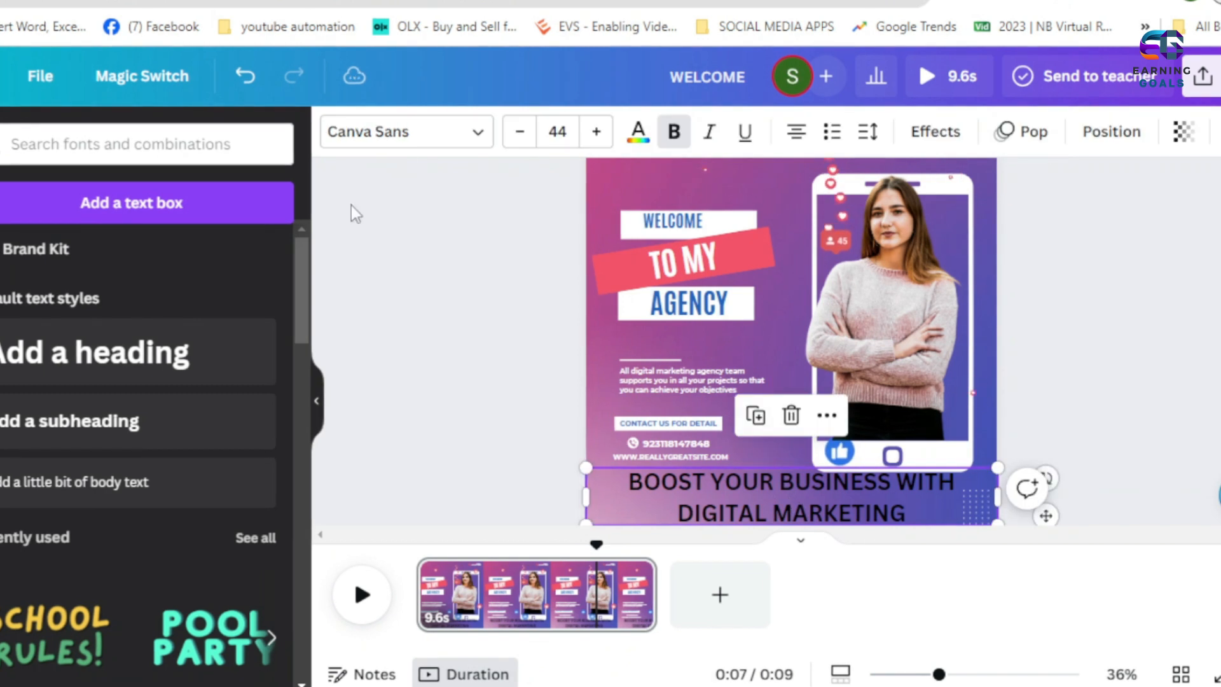
left_click(414, 144)
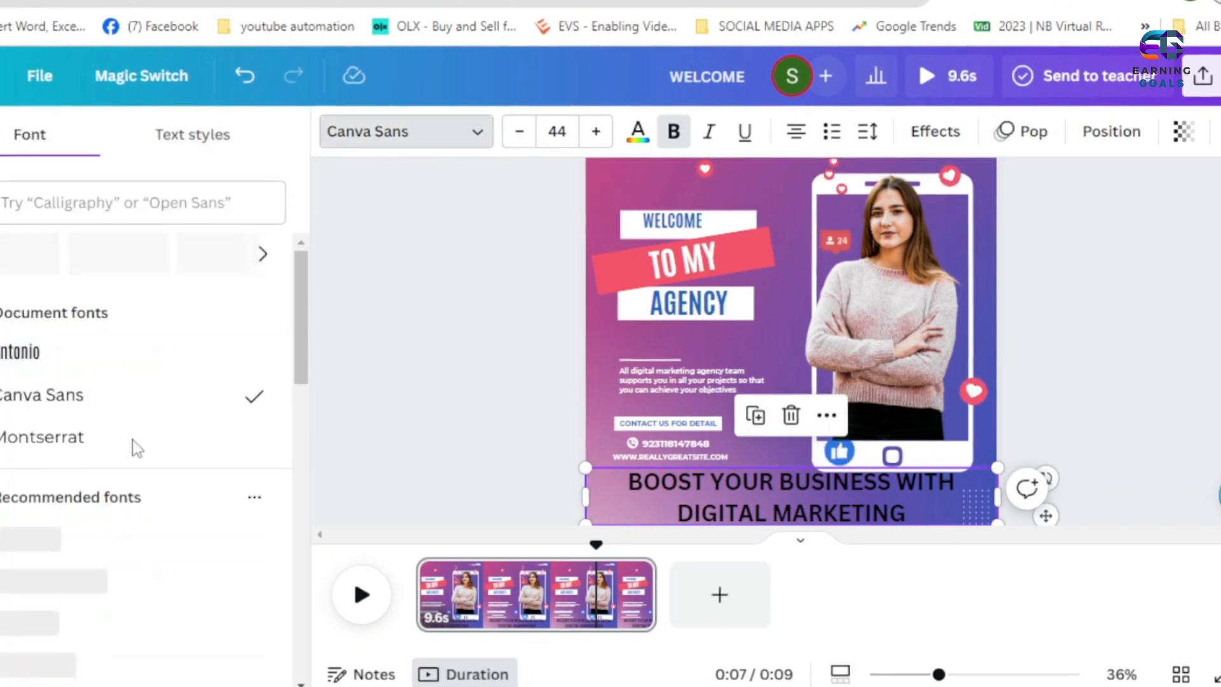
scroll(138, 448, "down", 10)
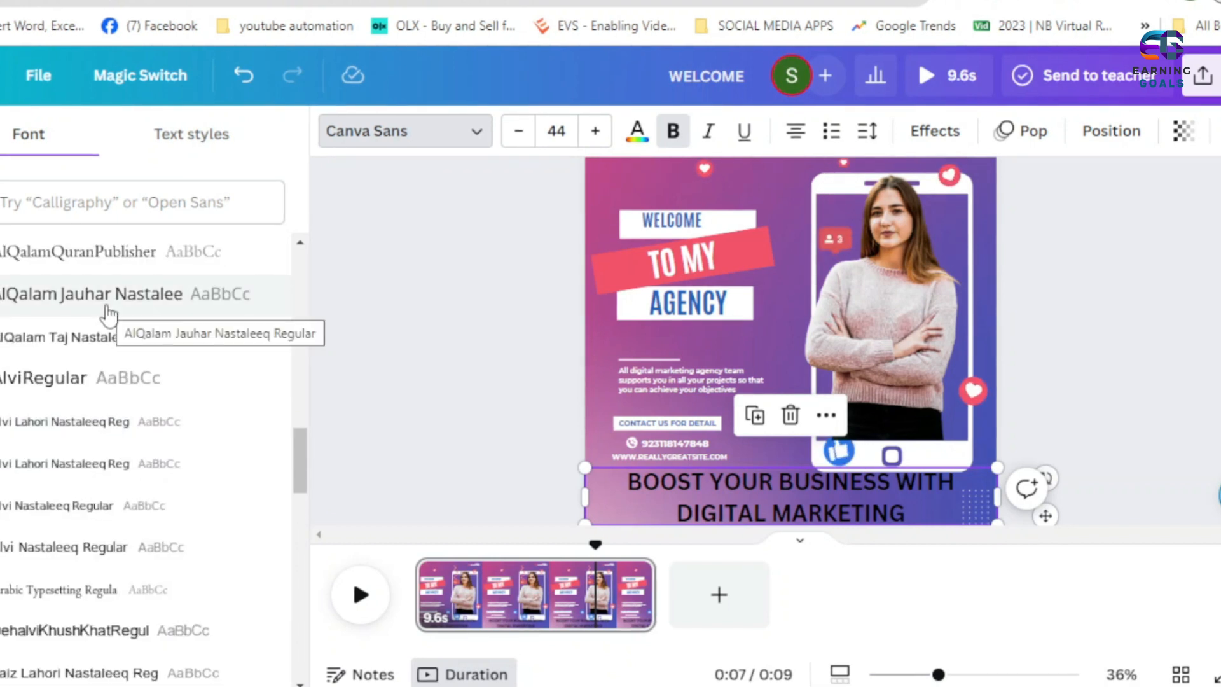
left_click(120, 291)
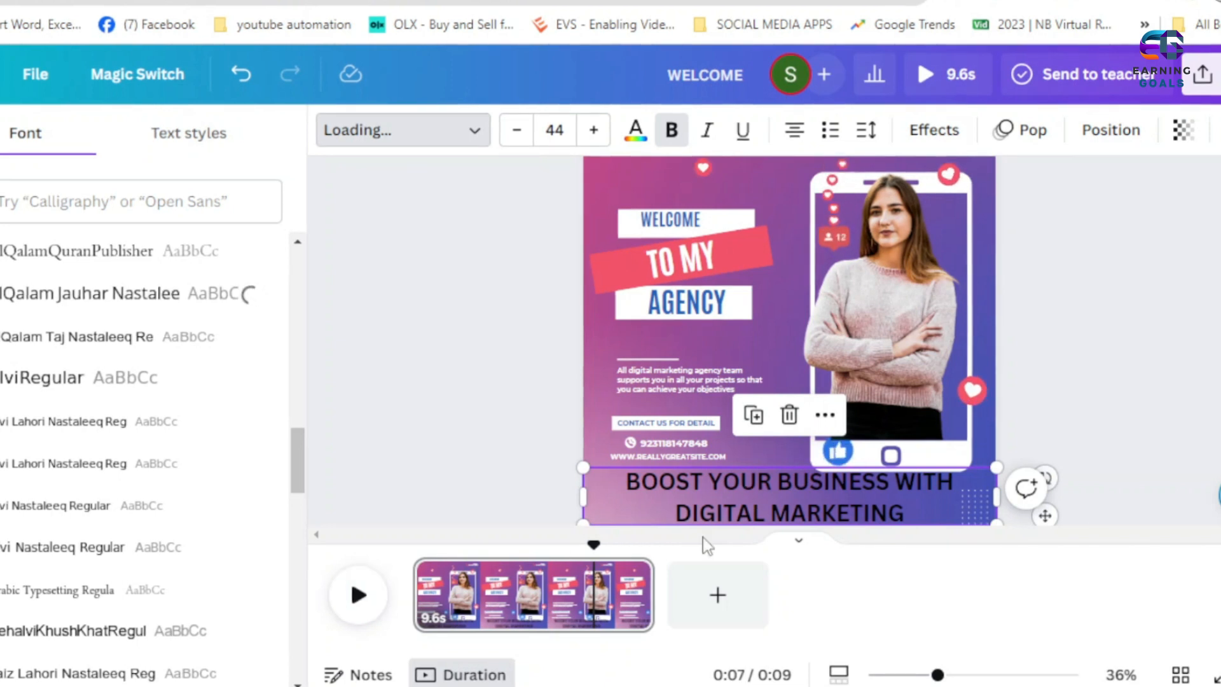
left_click(360, 597)
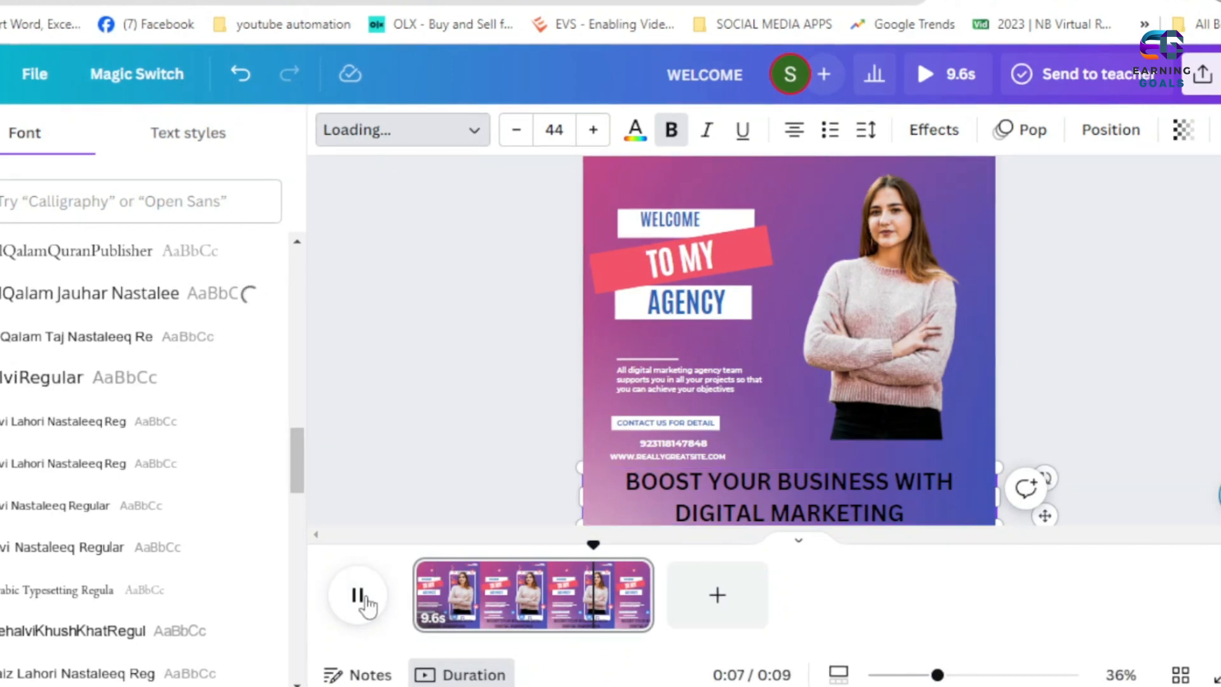
left_click(361, 596)
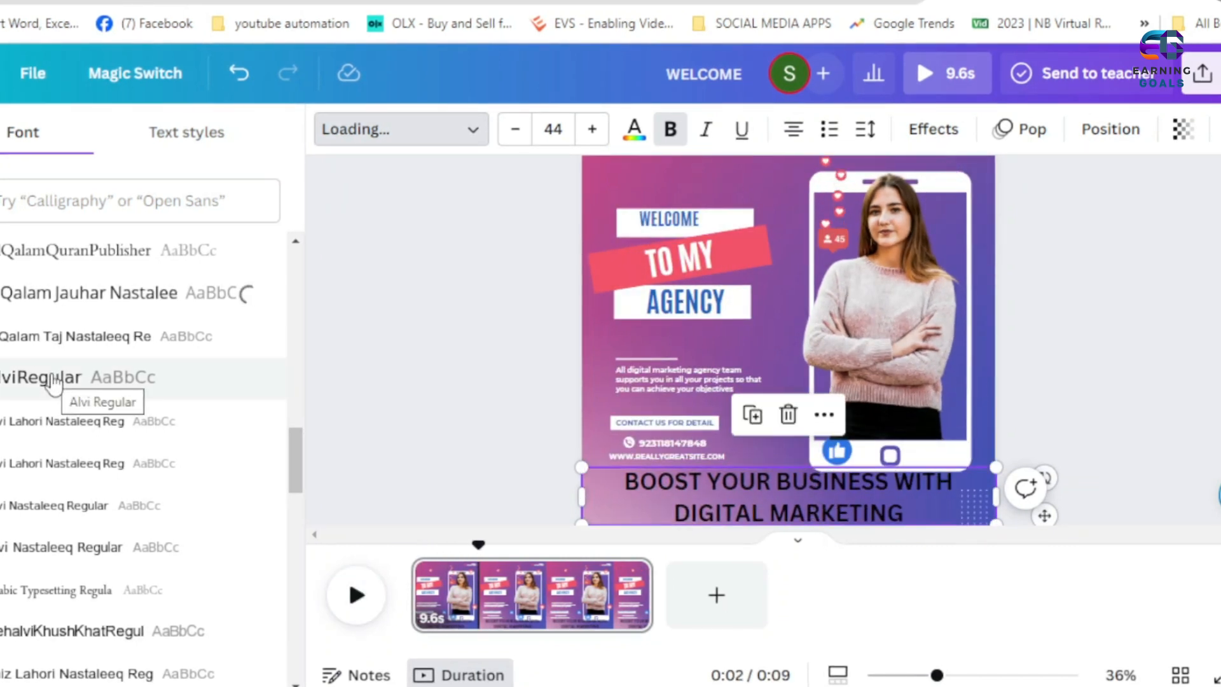
scroll(53, 382, "down", 10)
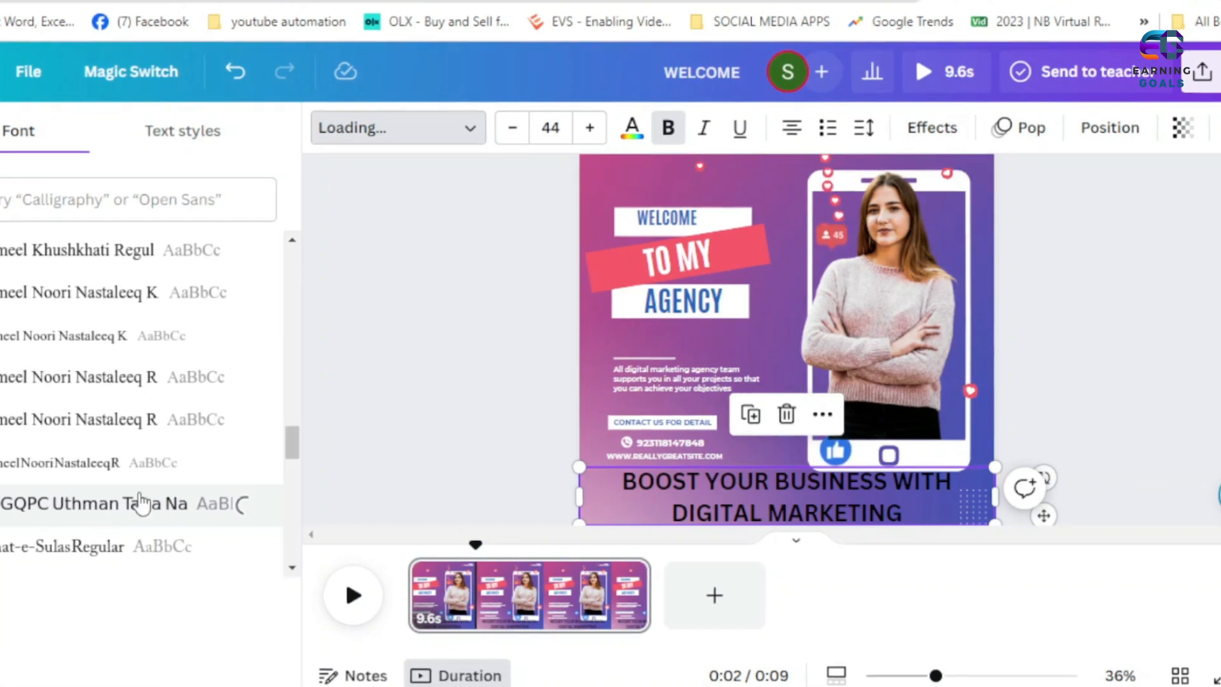
scroll(124, 396, "down", 5)
left_click(98, 355)
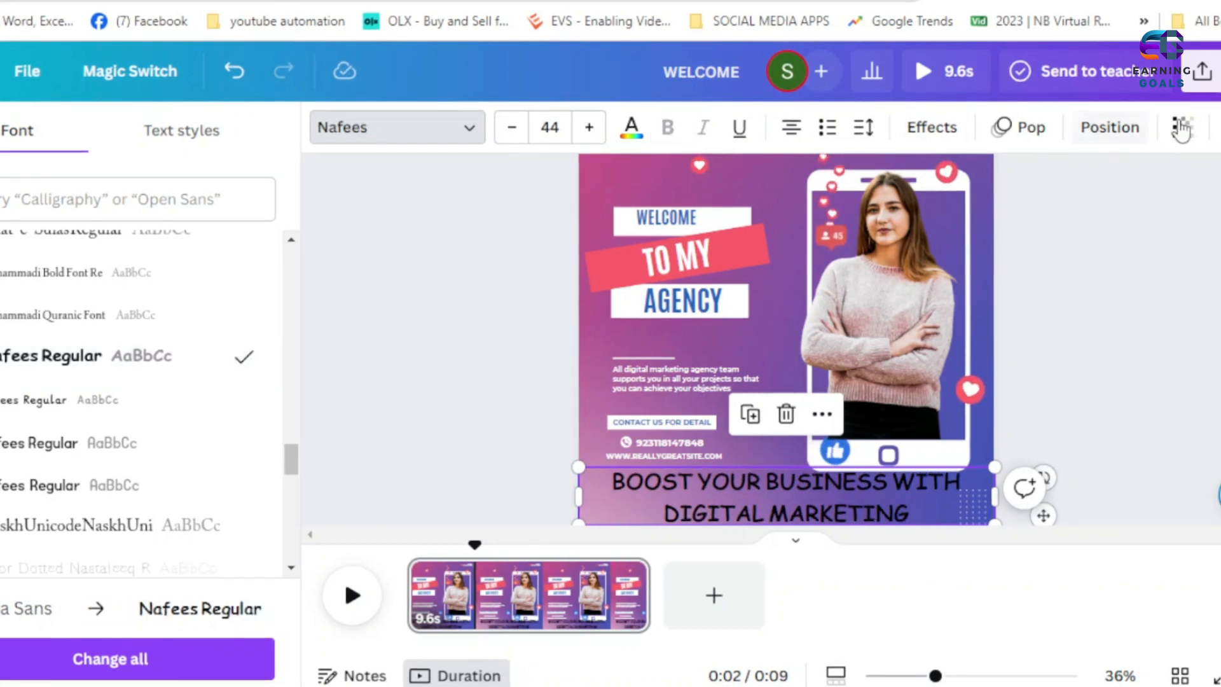
- Try bright red from the default colors as the heading's text color
left_click(1106, 127)
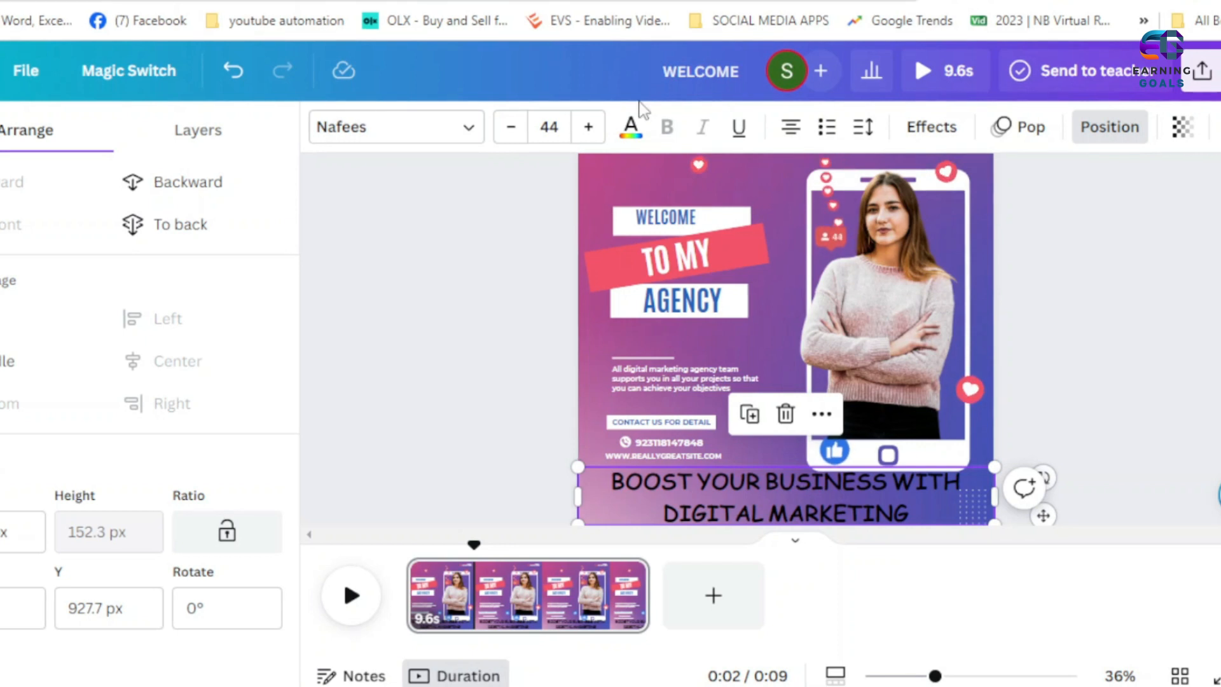
left_click(631, 125)
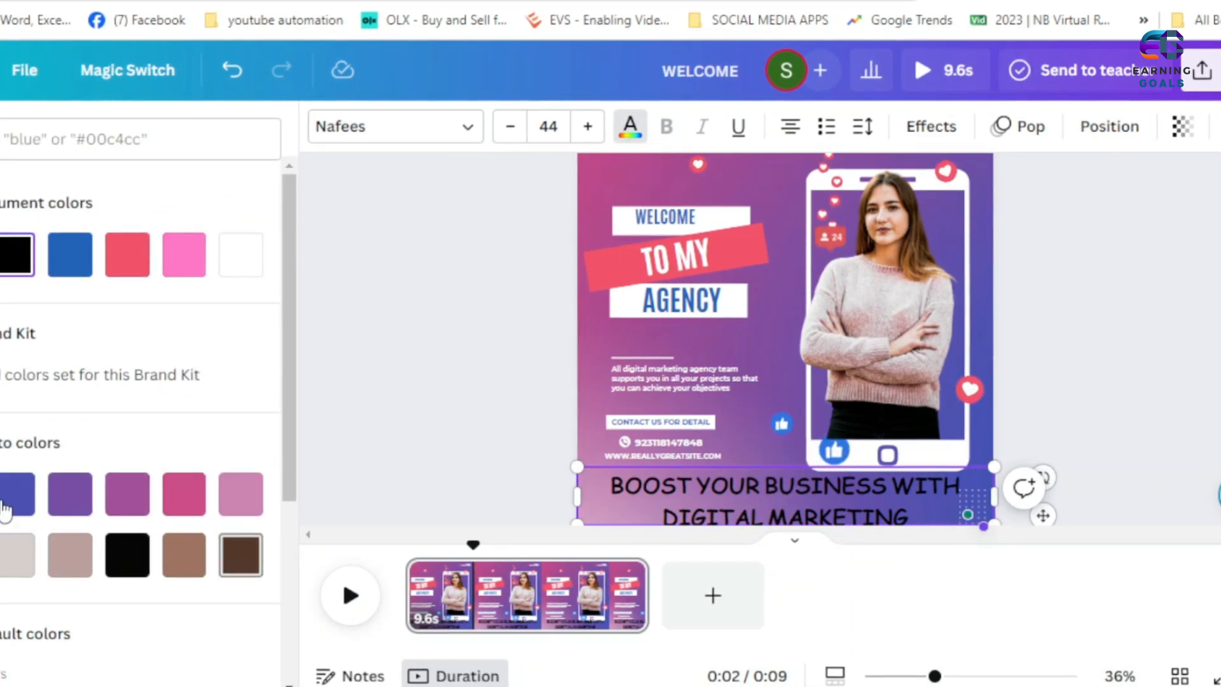
scroll(150, 436, "down", 5)
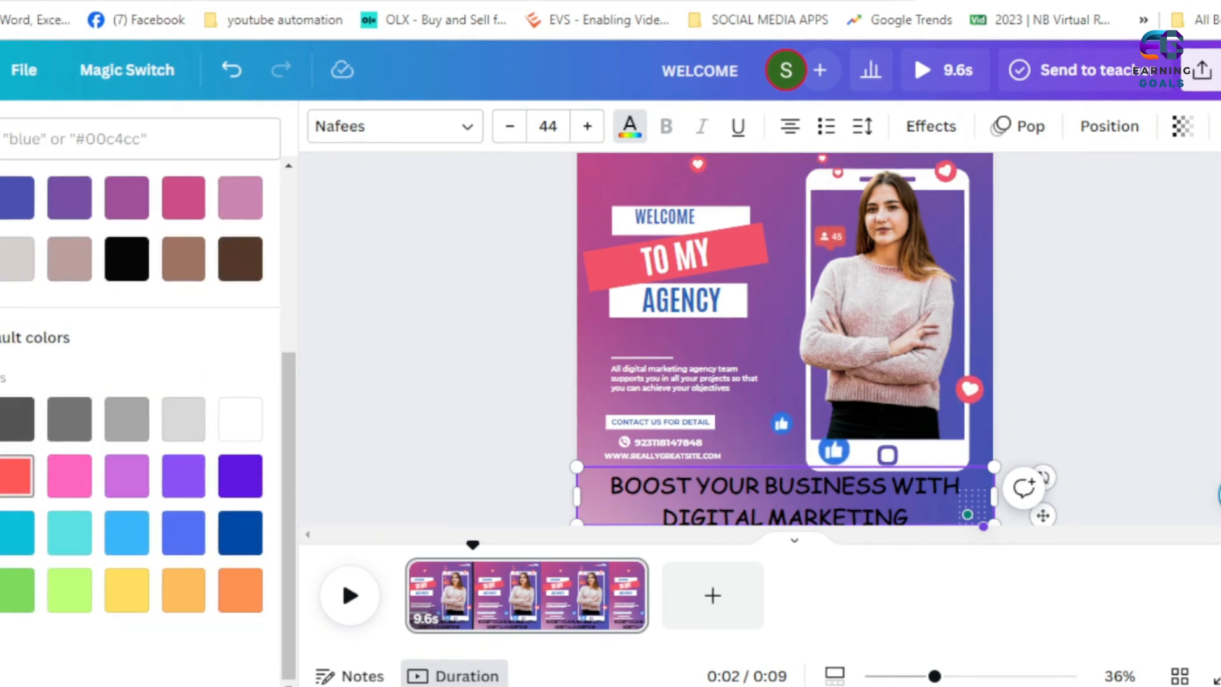
left_click(17, 476)
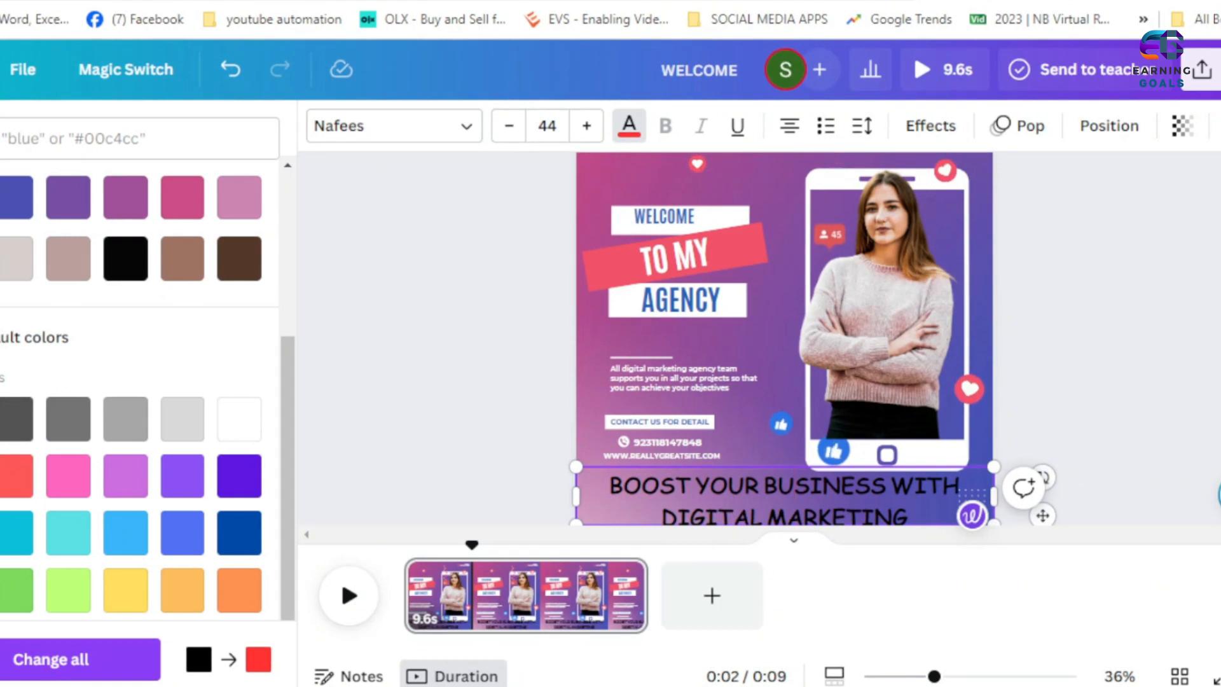
left_click(786, 482)
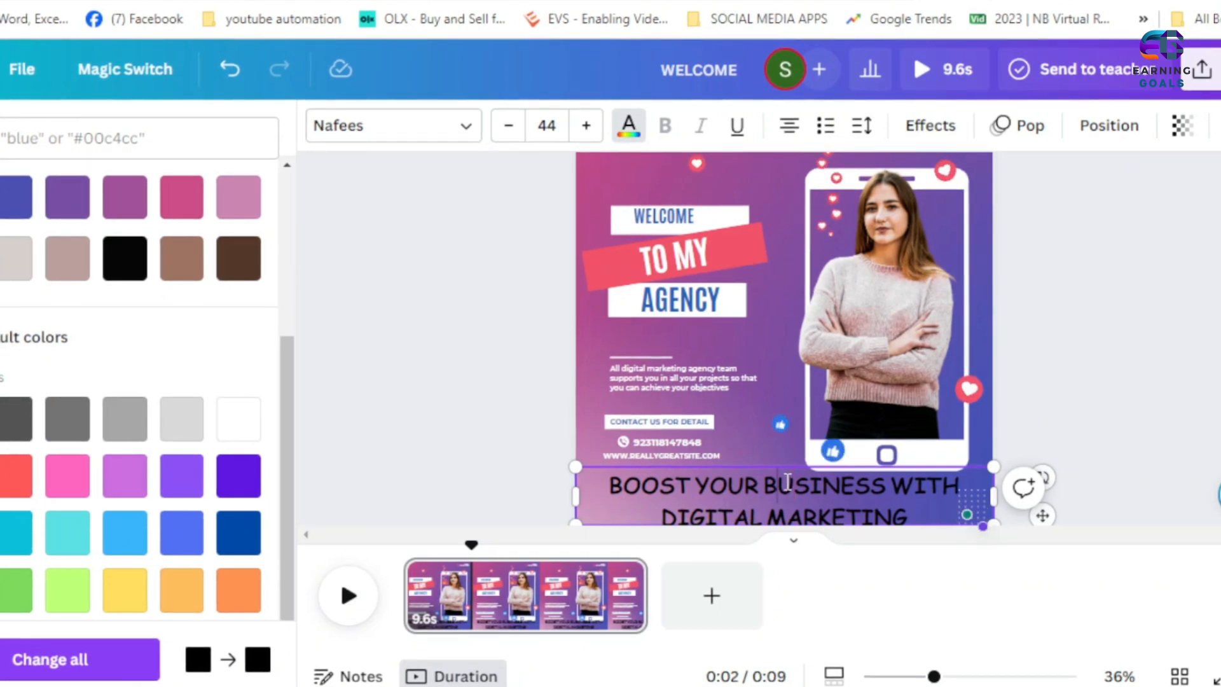
left_click(478, 326)
- Try dark pink on the heading text, and set it to green from the default colors
left_click(778, 494)
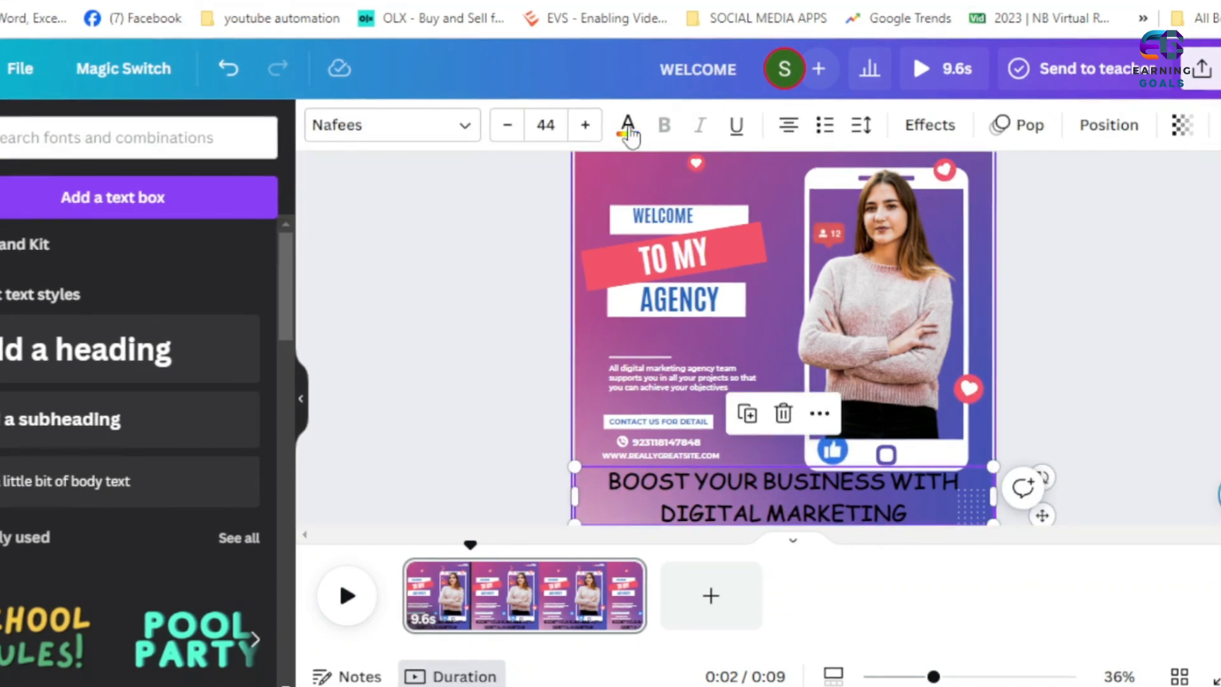
left_click(628, 127)
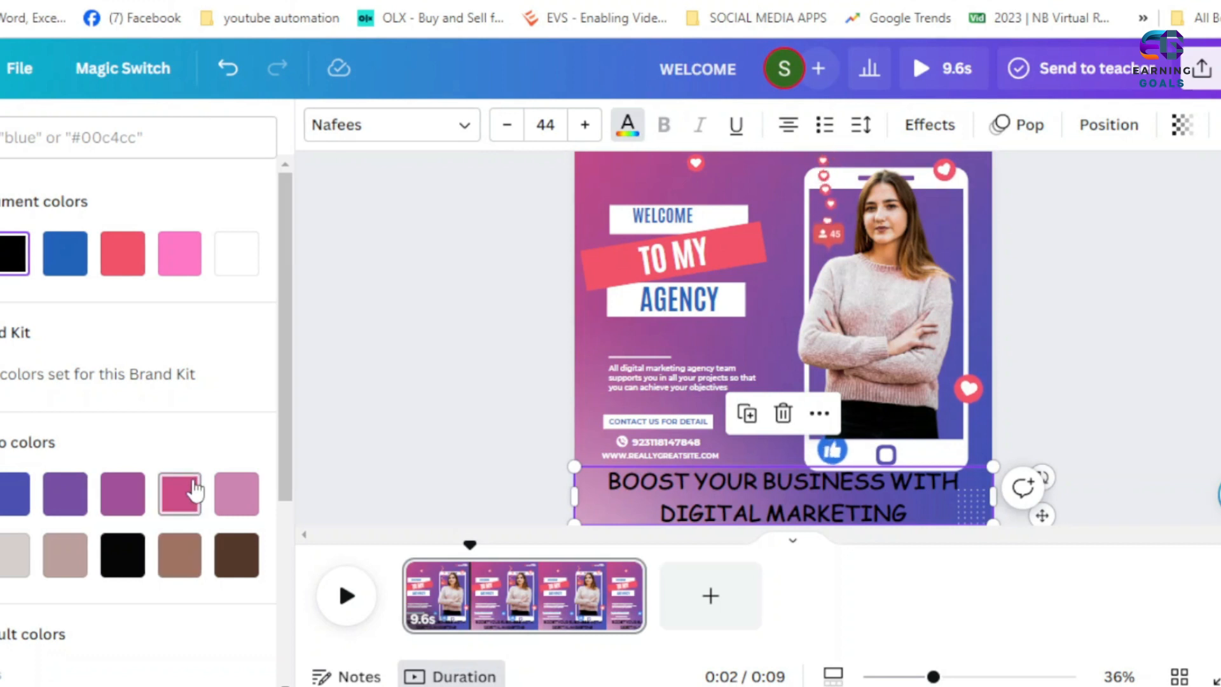
left_click(179, 493)
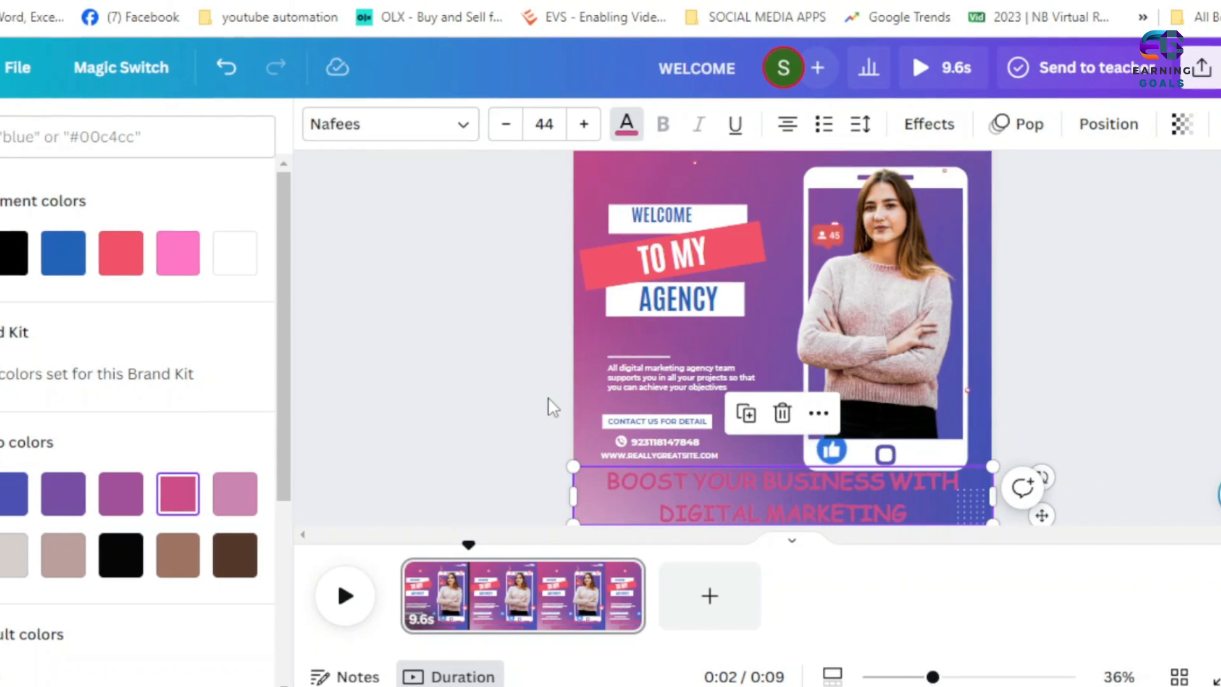
scroll(719, 304, "up", 1)
scroll(721, 307, "down", 1)
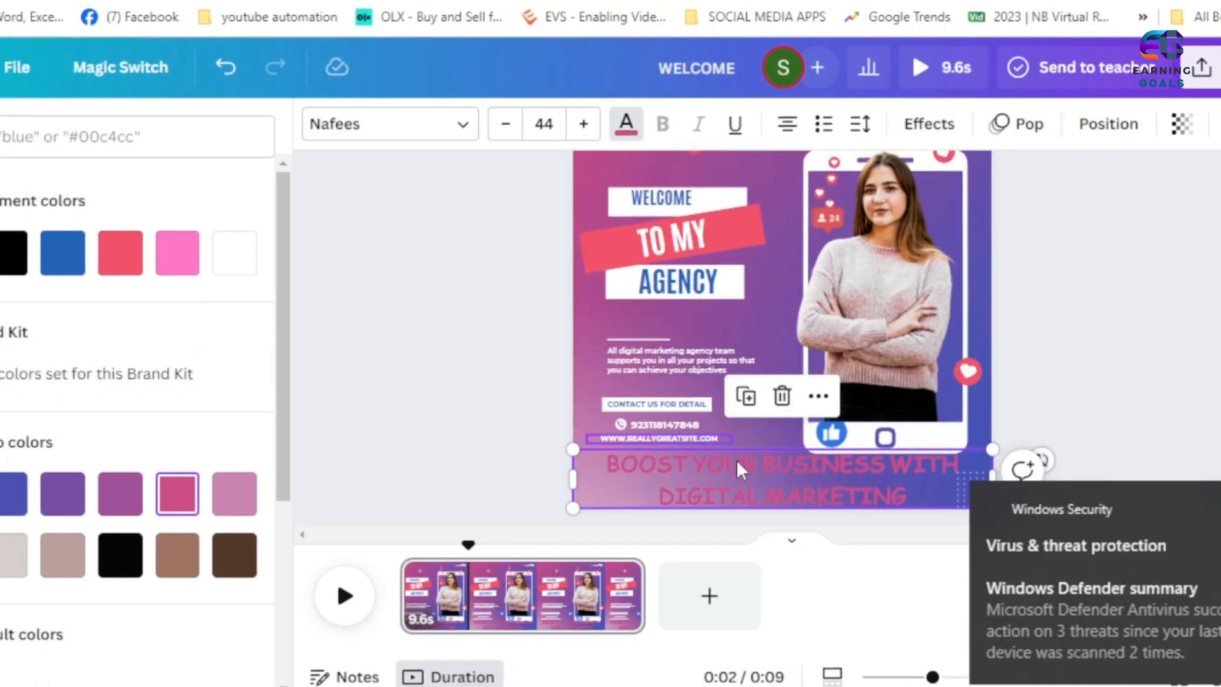
left_click(1177, 516)
scroll(143, 508, "down", 5)
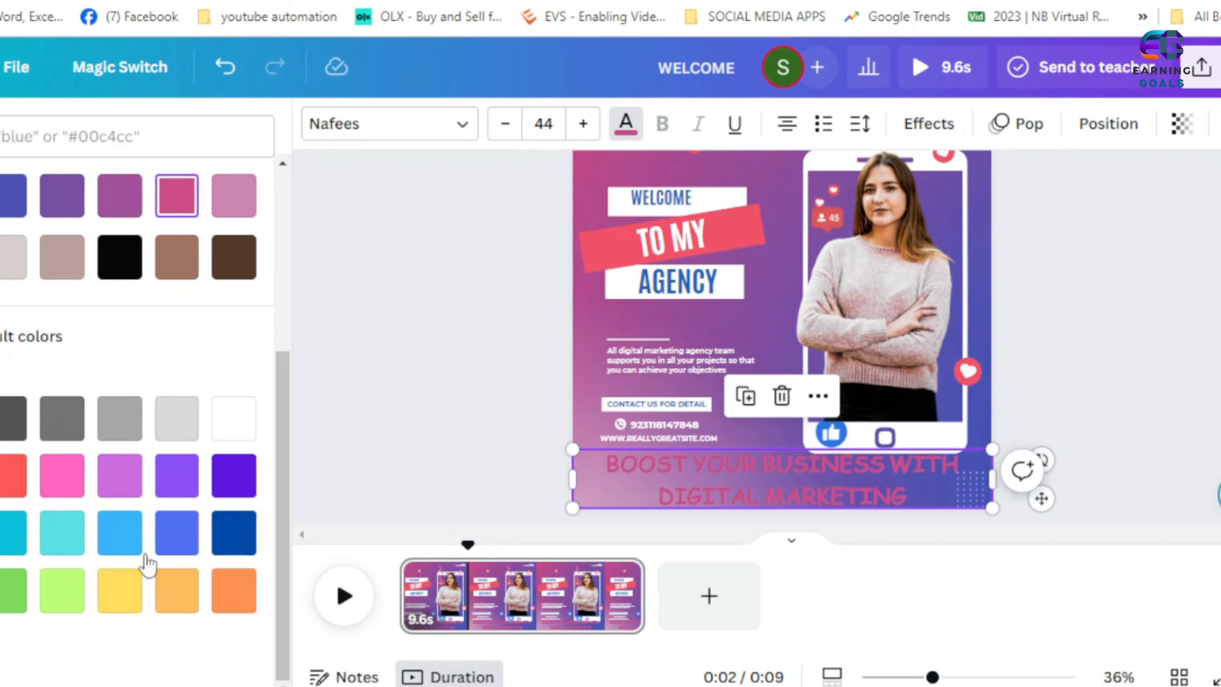
left_click(12, 594)
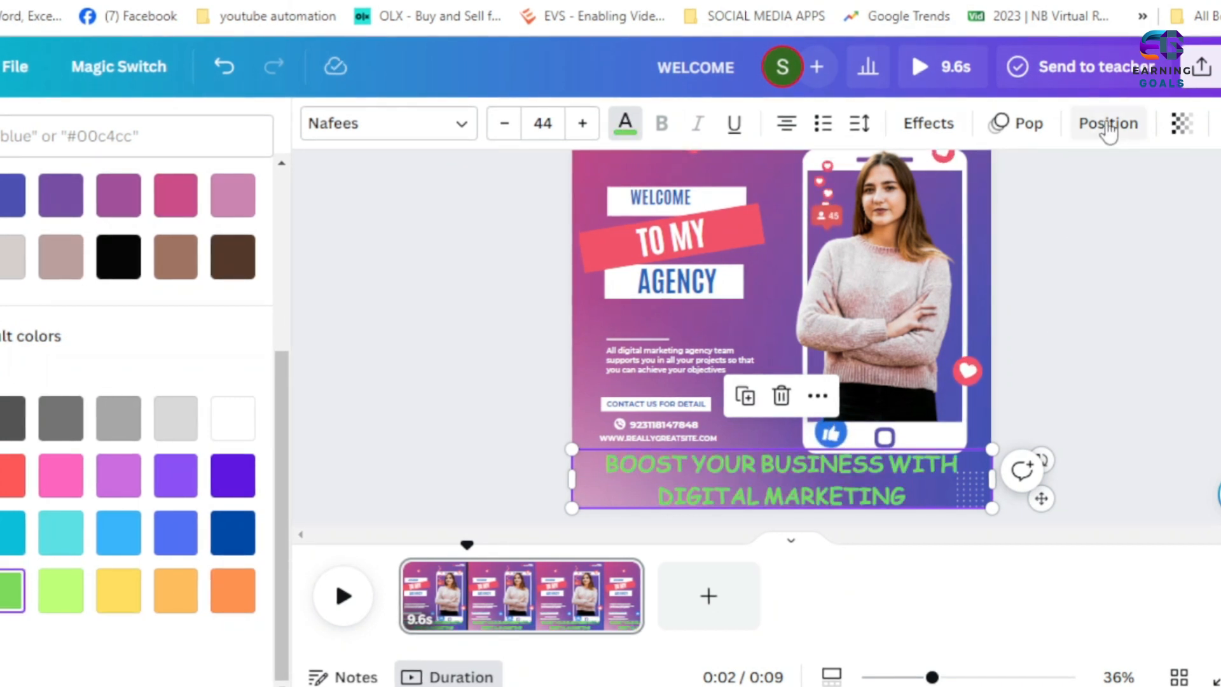
- Apply the Lift effect to the green BOOST YOUR BUSINESS heading
left_click(928, 122)
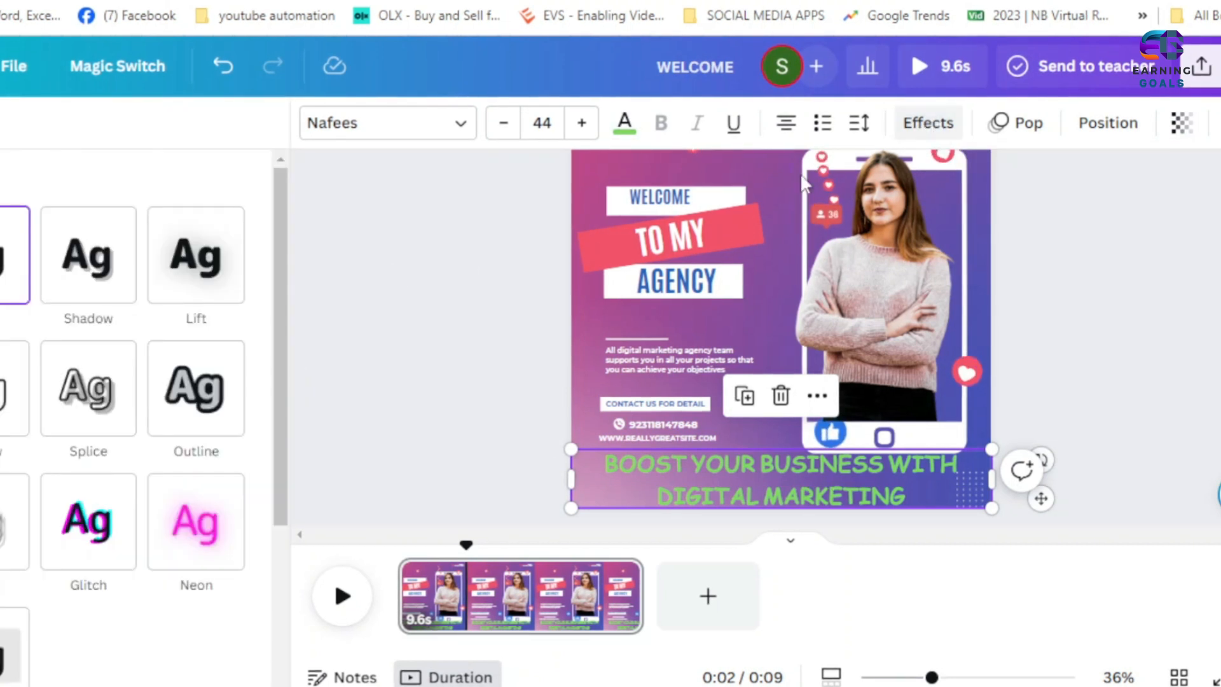
left_click(209, 277)
scroll(150, 437, "down", 5)
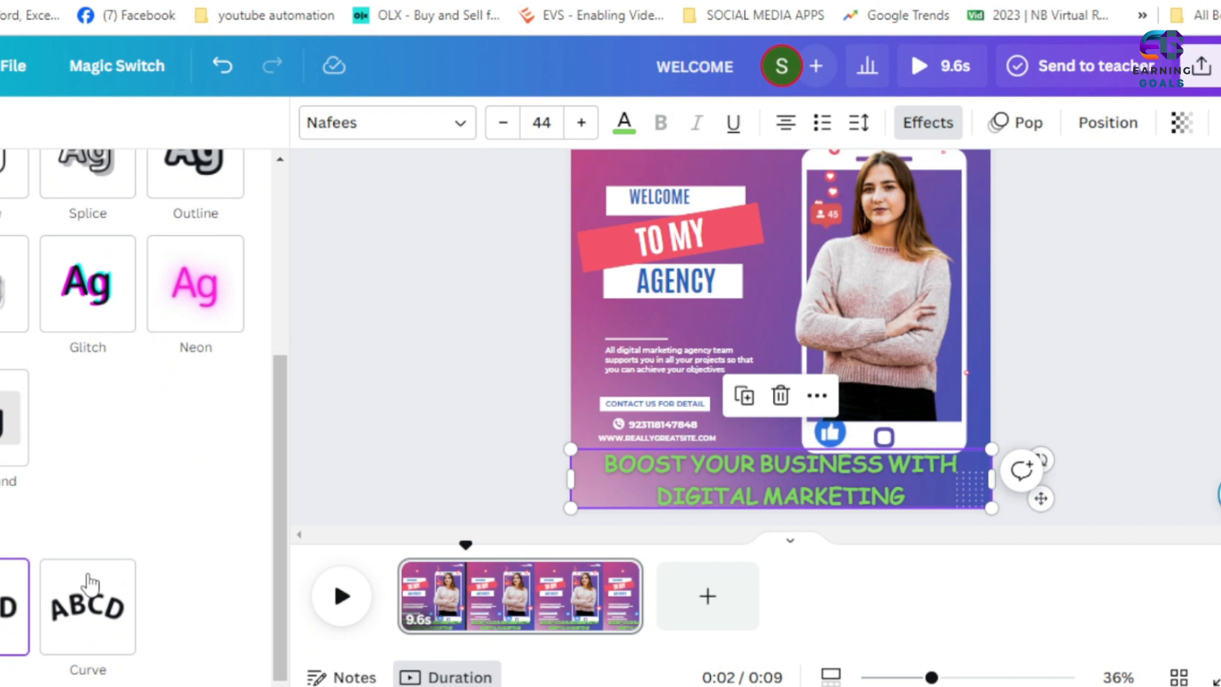
scroll(255, 310, "up", 5)
left_click_drag(88, 392, 194, 391)
left_click(464, 287)
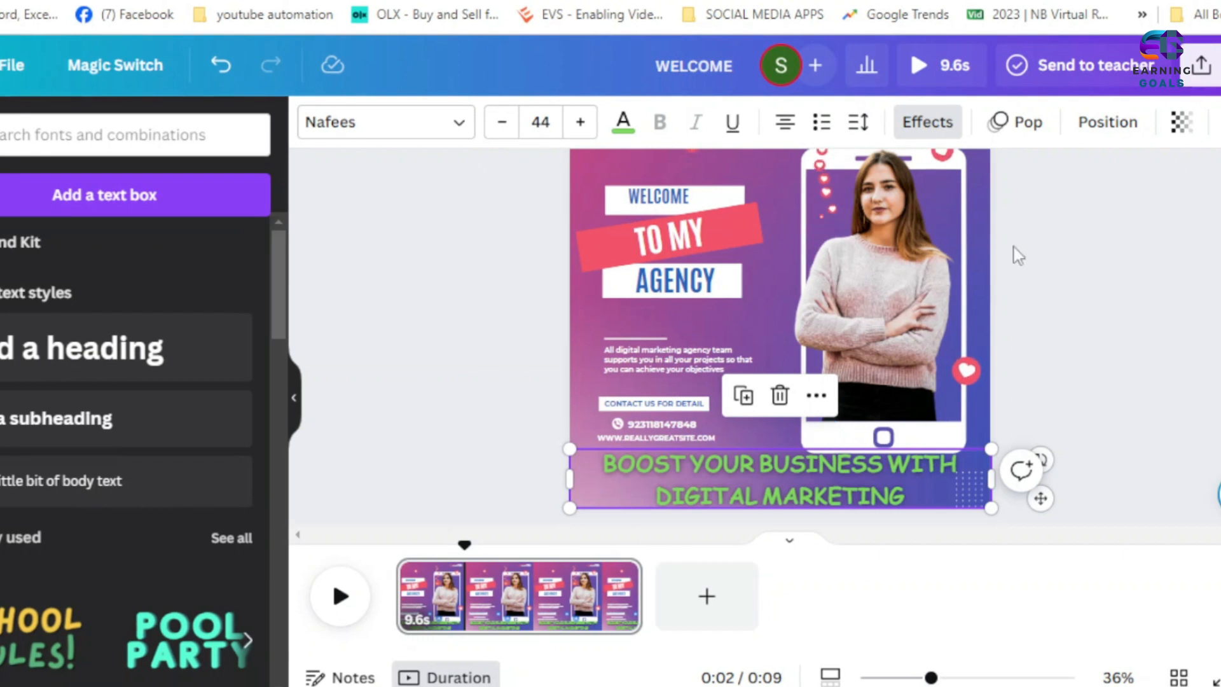
- Examine the heading's transparency, layer order and position settings
left_click(1181, 123)
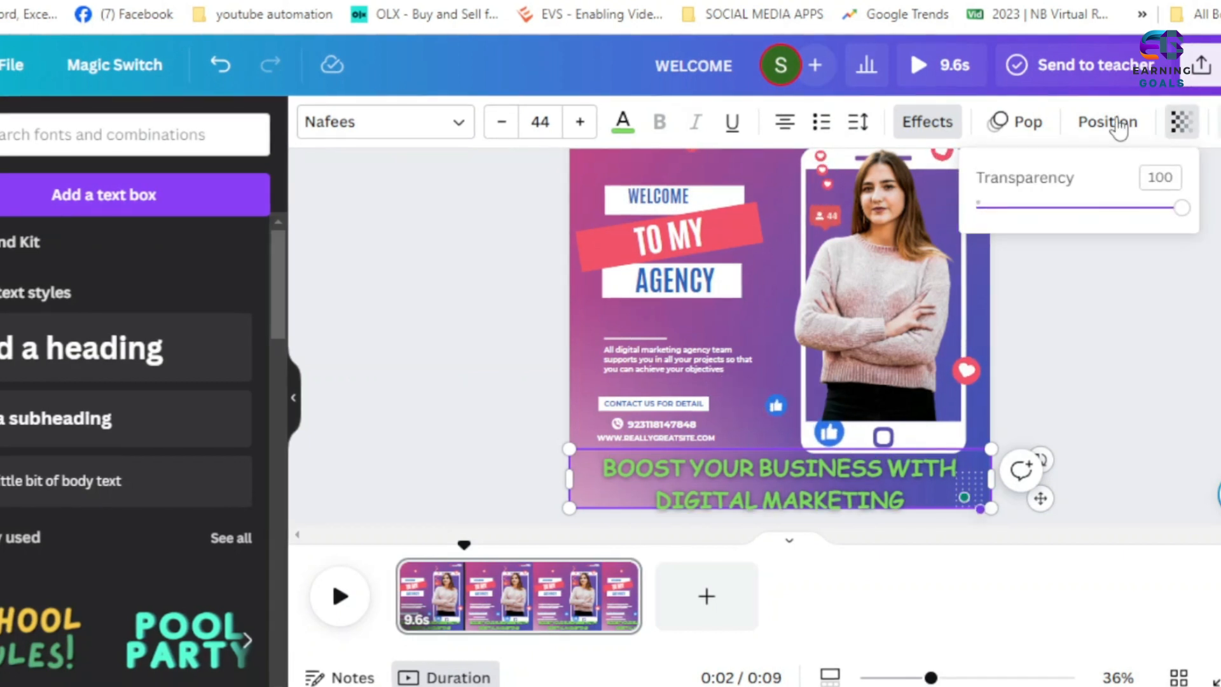
left_click(1108, 122)
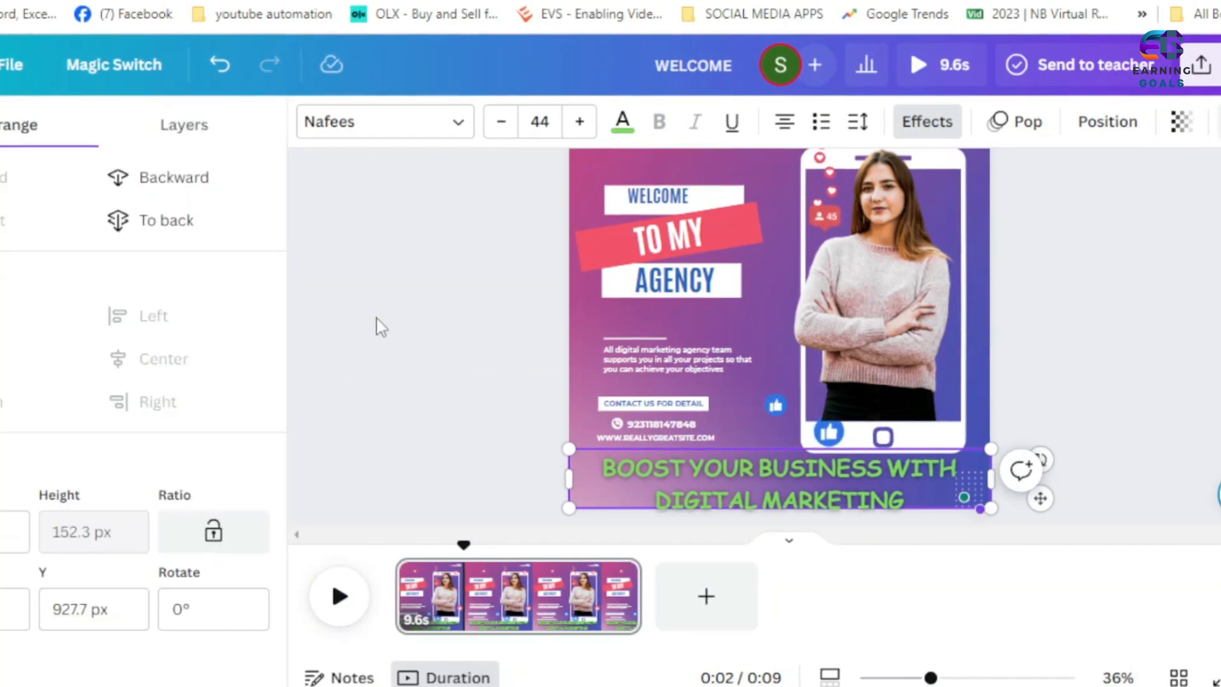
left_click(792, 472)
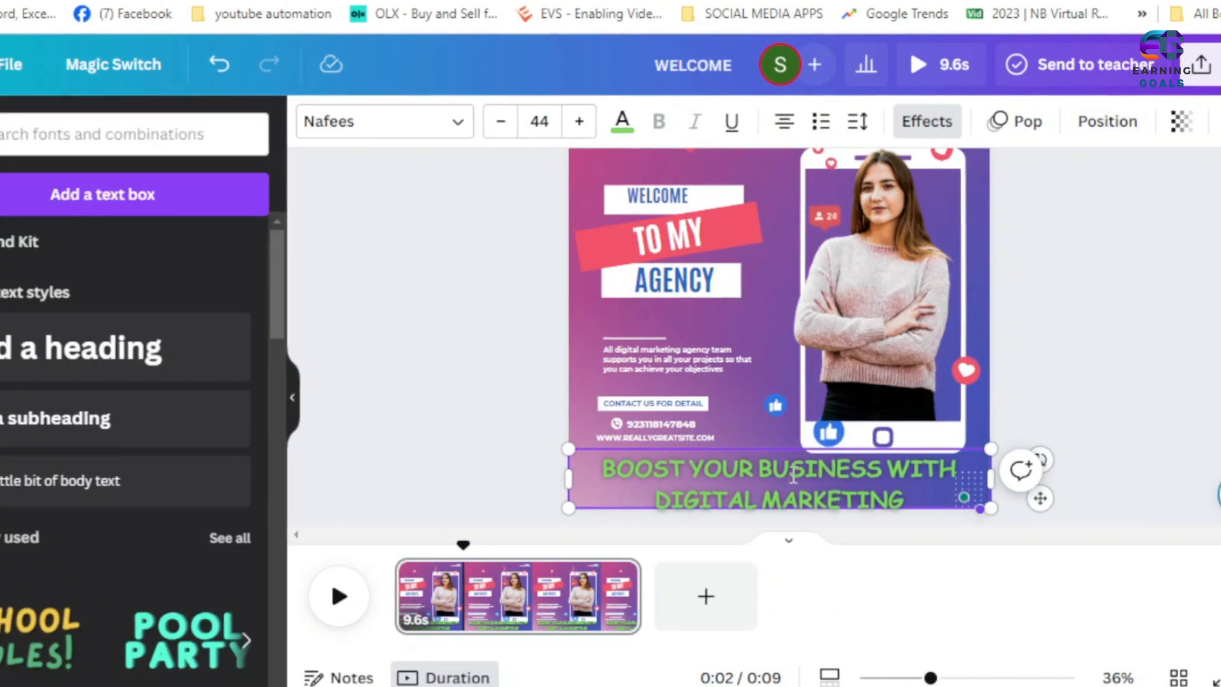
left_click(1154, 357)
left_click(784, 501)
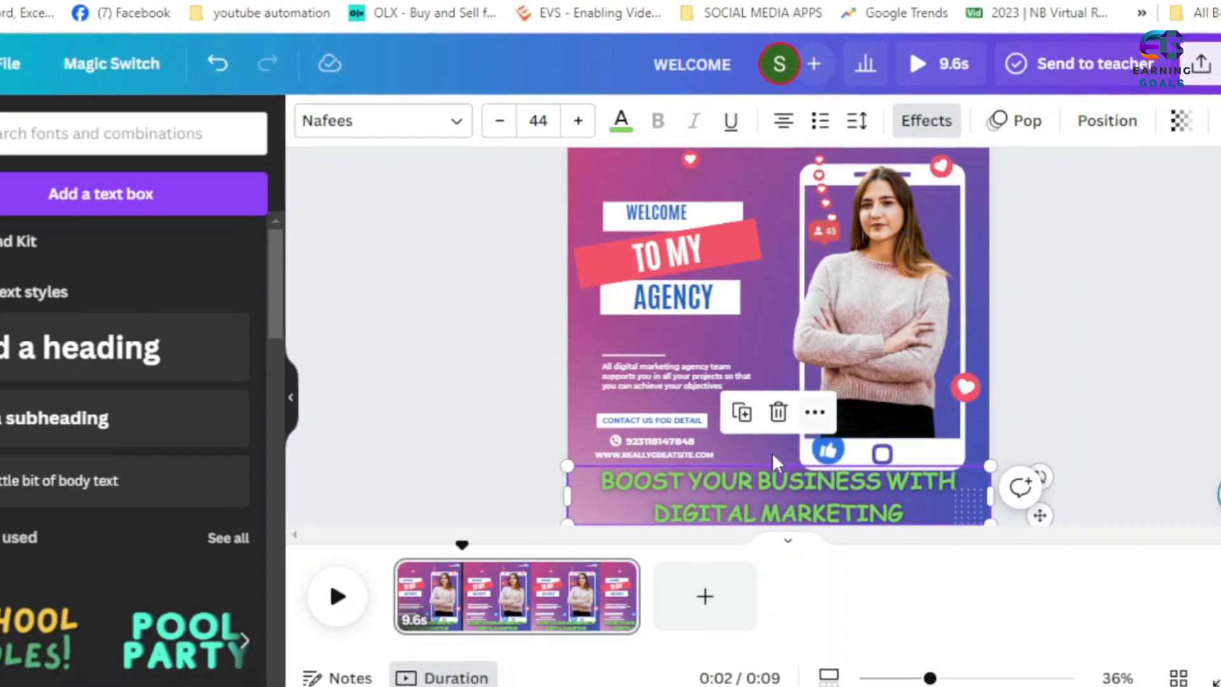
left_click(1102, 134)
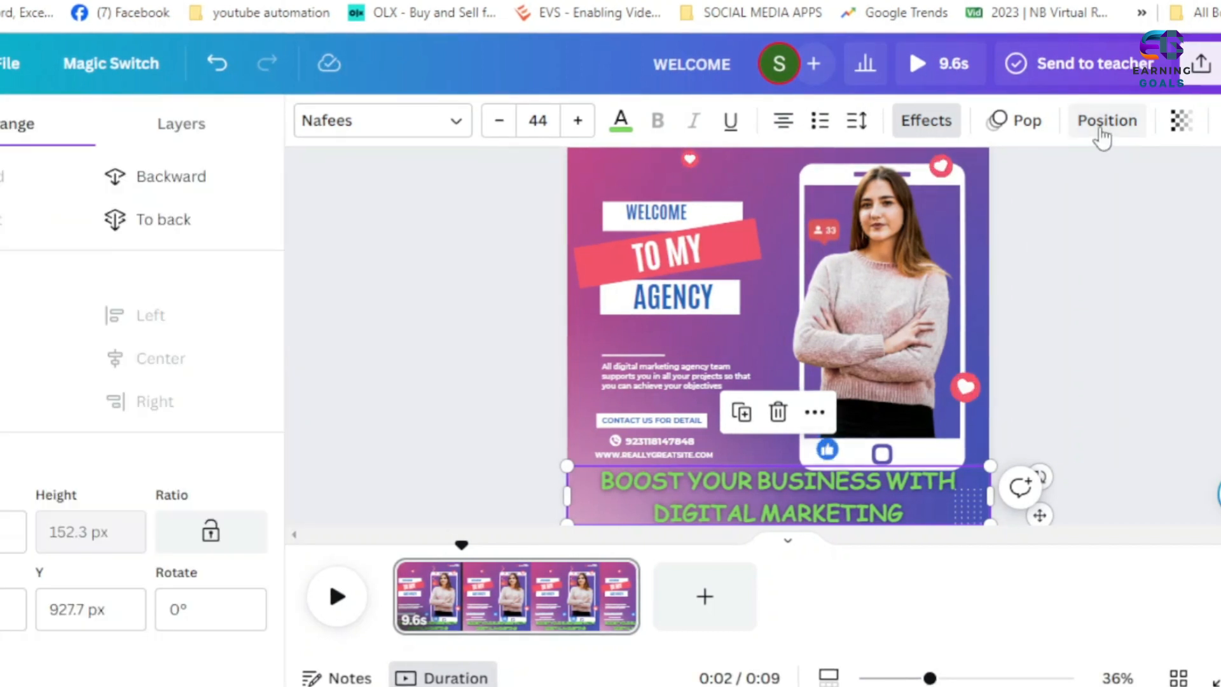
scroll(405, 324, "up", 2)
scroll(406, 325, "down", 2)
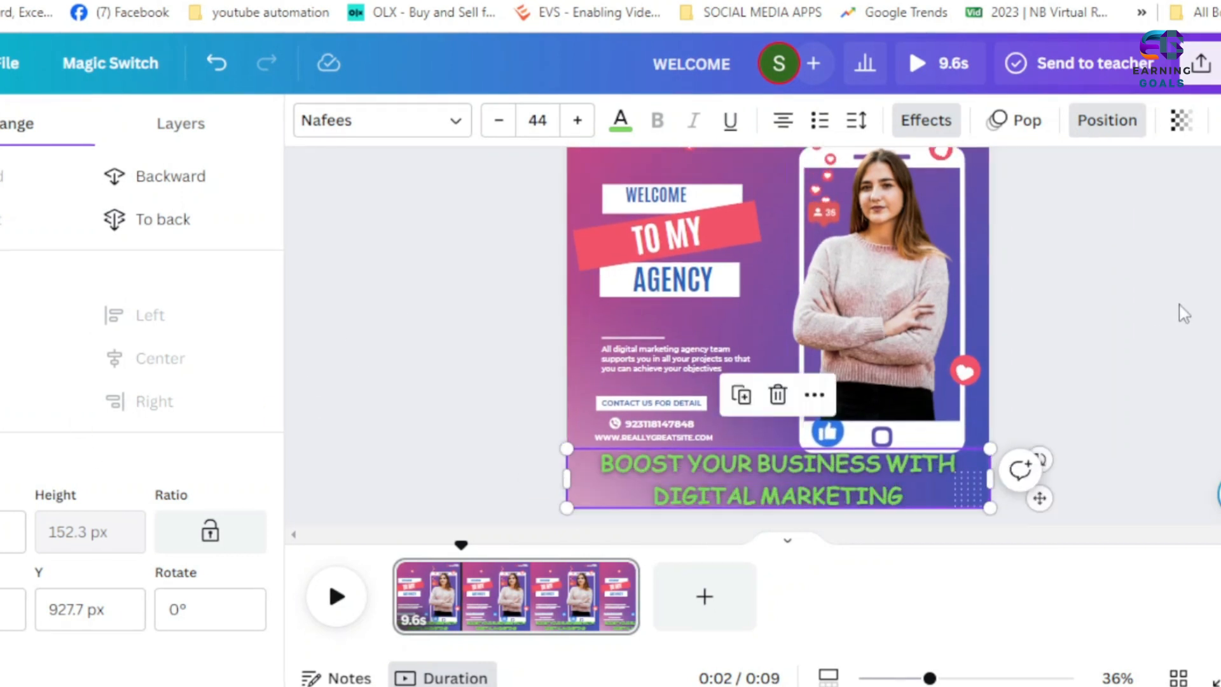
left_click(1178, 305)
- Open the text animation options for the BOOST YOUR BUSINESS heading
left_click(761, 467)
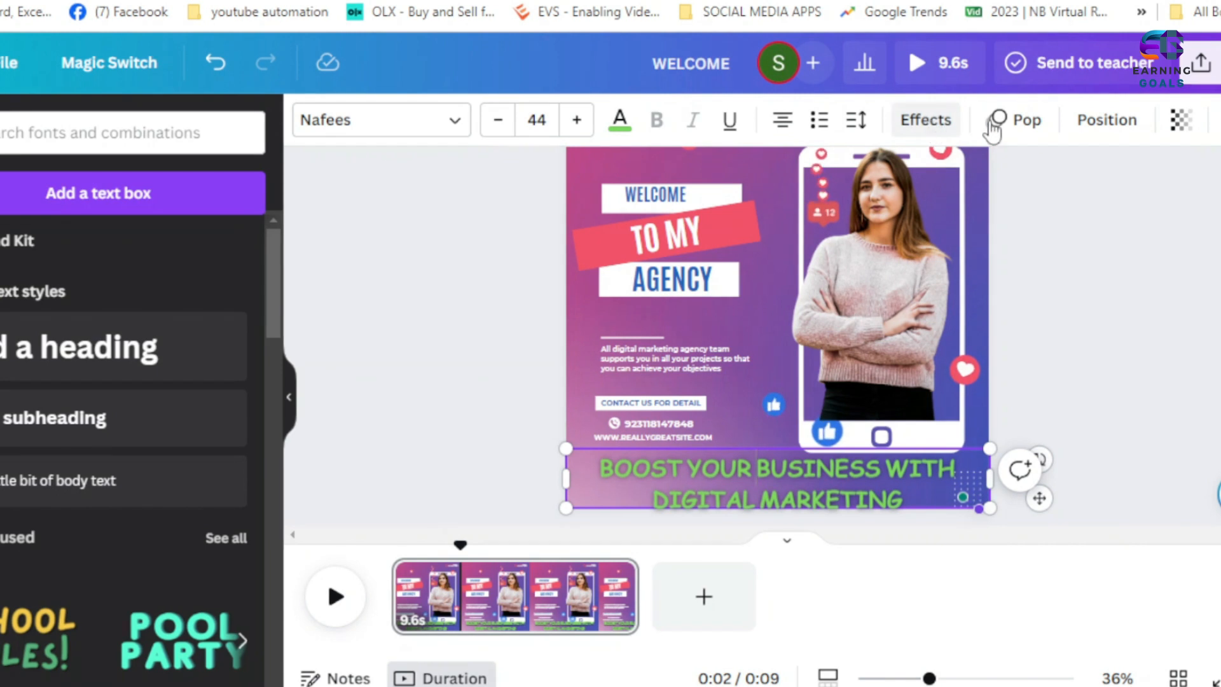
left_click(1026, 132)
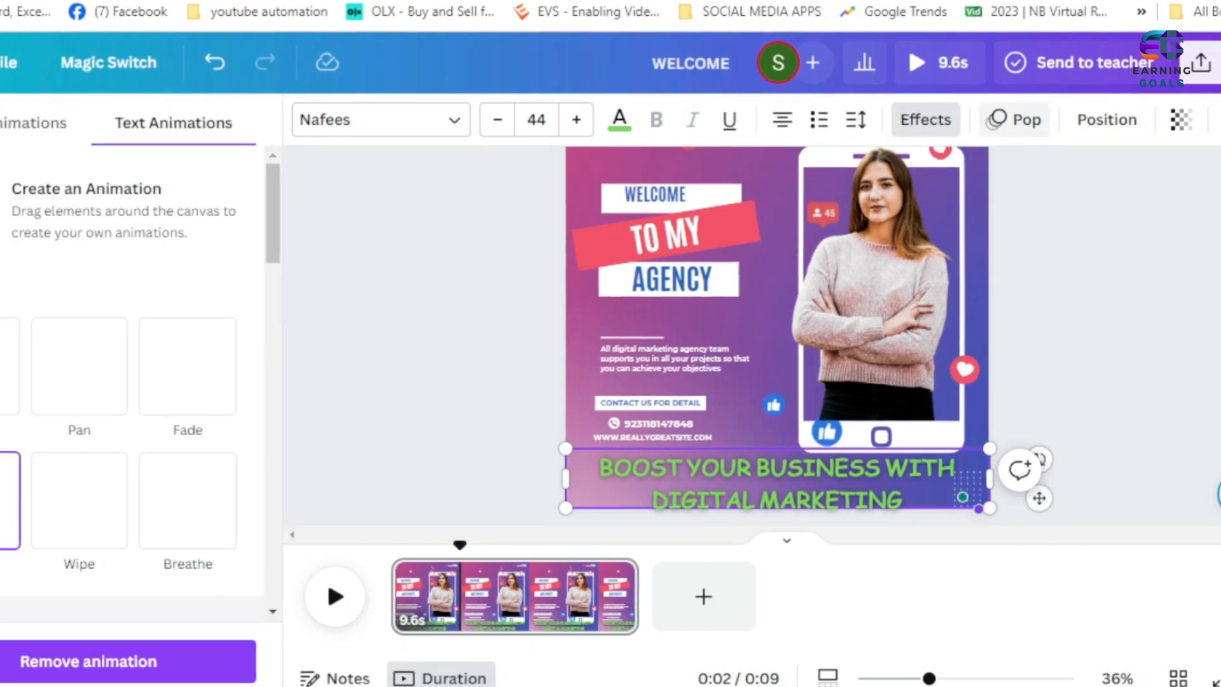